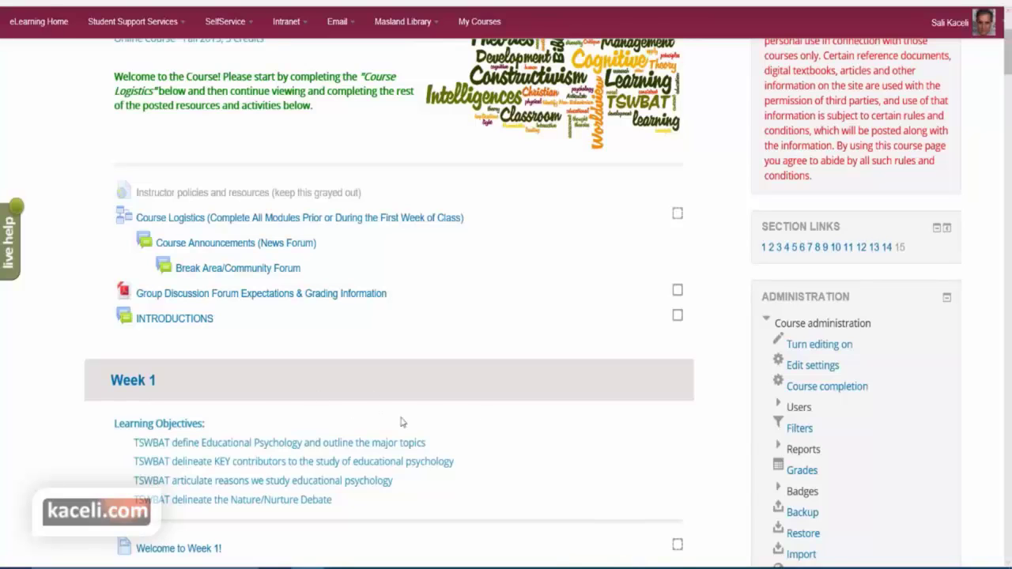
- Open the Week 14 lesson "14.2 Multiple Intelligences and Learning Styles" from the course page
scroll(402, 423, down, 5)
scroll(440, 424, down, 20)
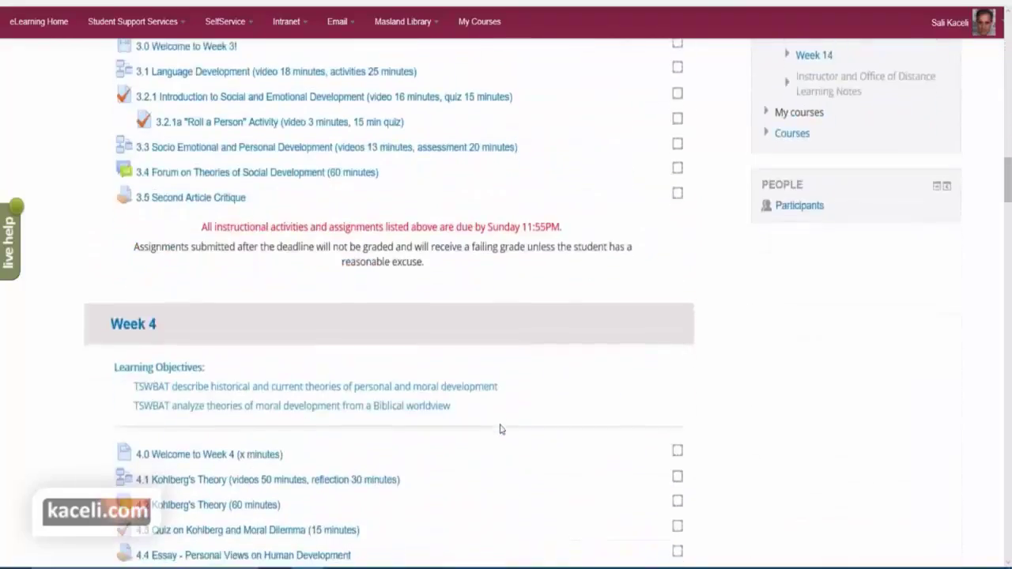
scroll(521, 431, down, 20)
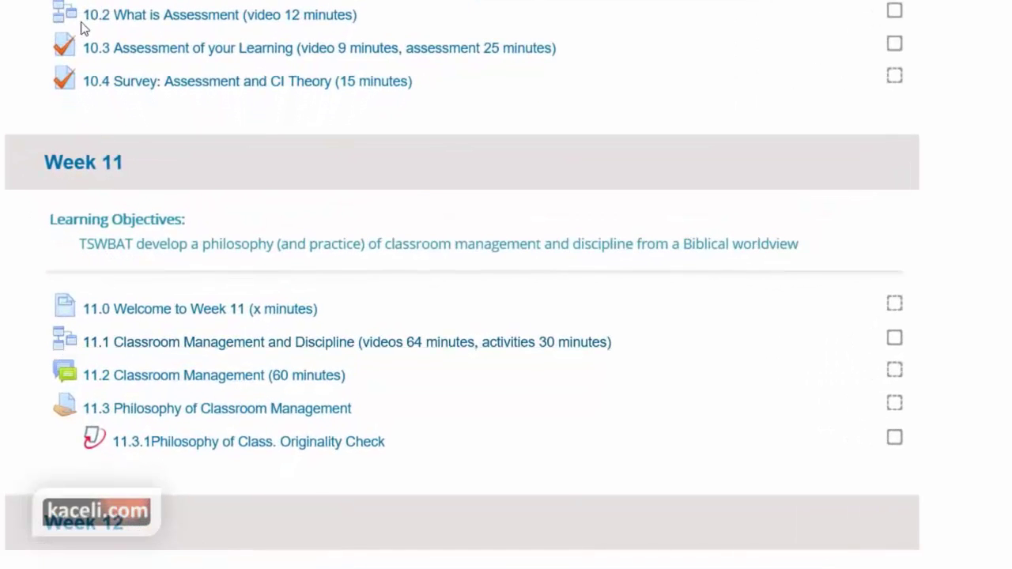
scroll(552, 283, down, 10)
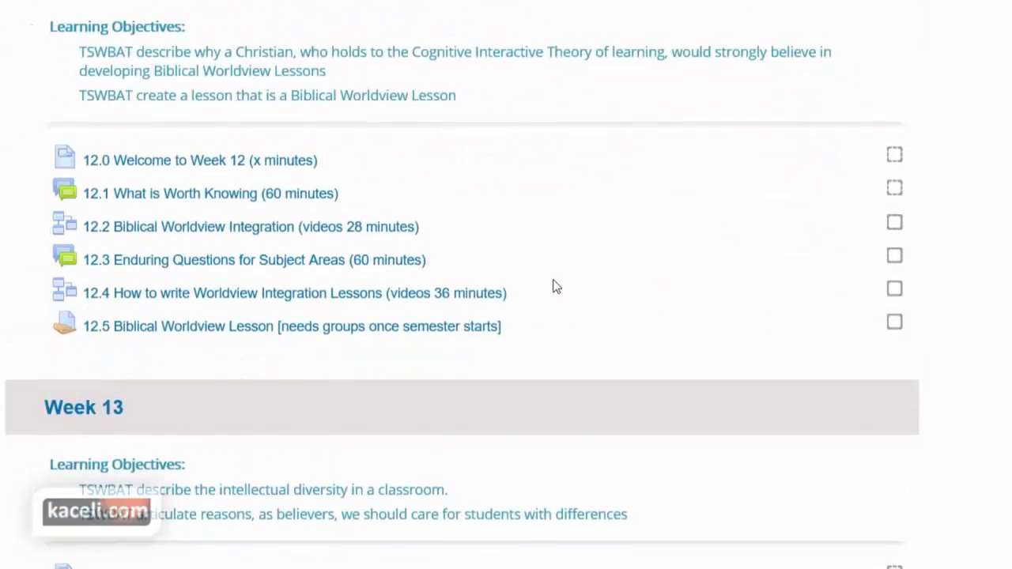
scroll(553, 285, down, 6)
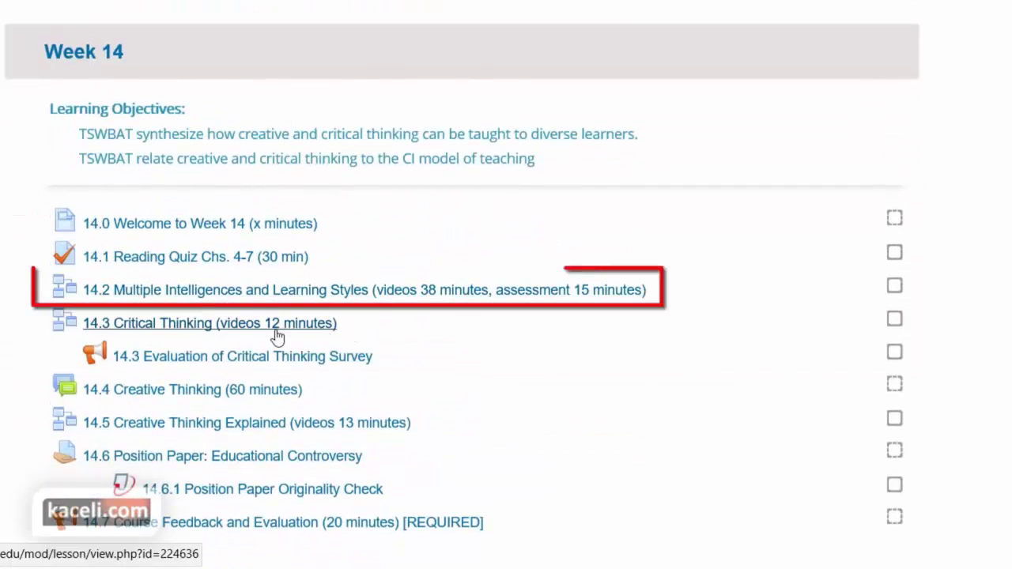
click(213, 290)
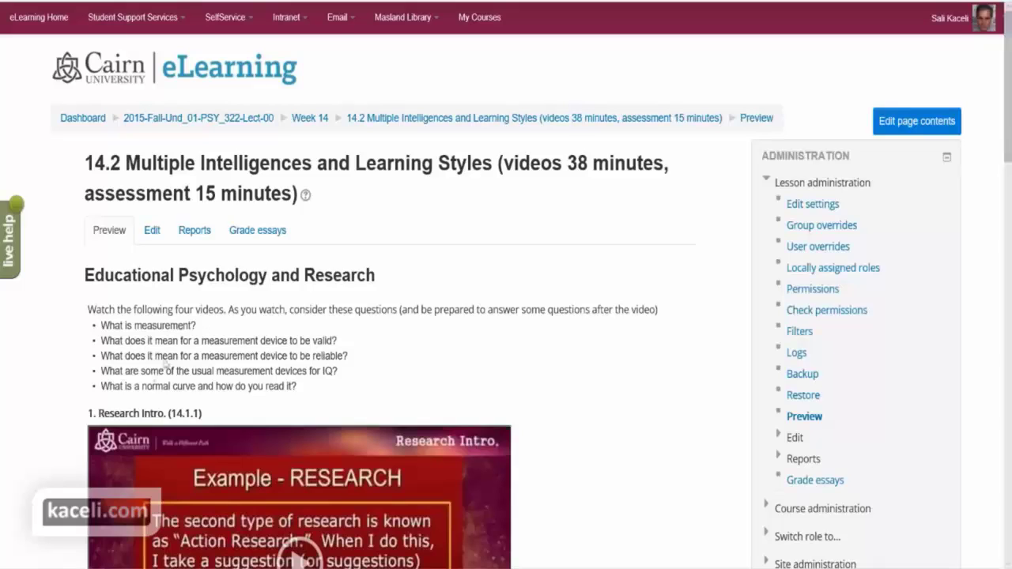
- Review the guiding questions and four videos on the Educational Psychology and Research page and continue to the following lesson page
scroll(262, 229, down, 2)
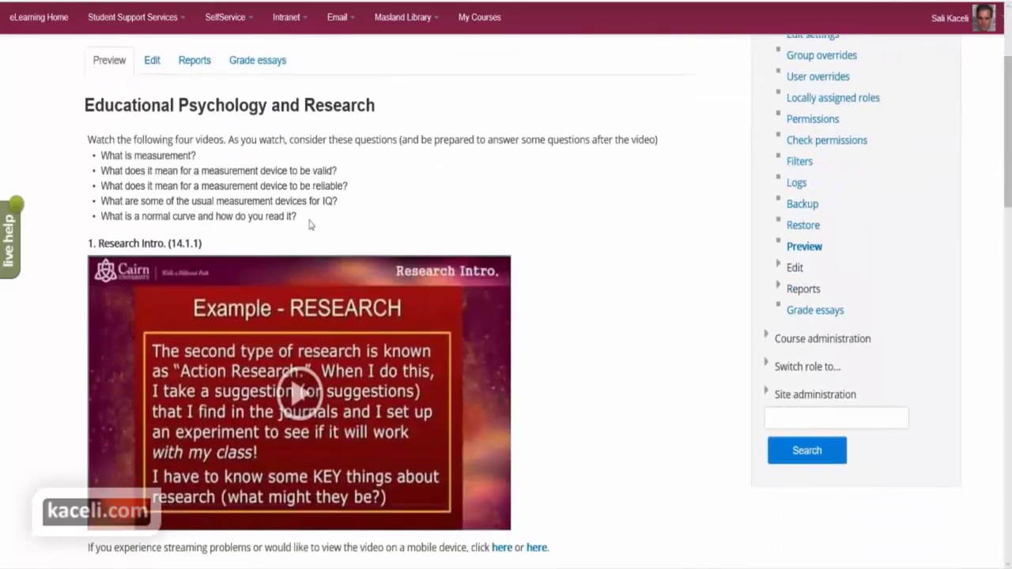
drag(298, 218, 100, 140)
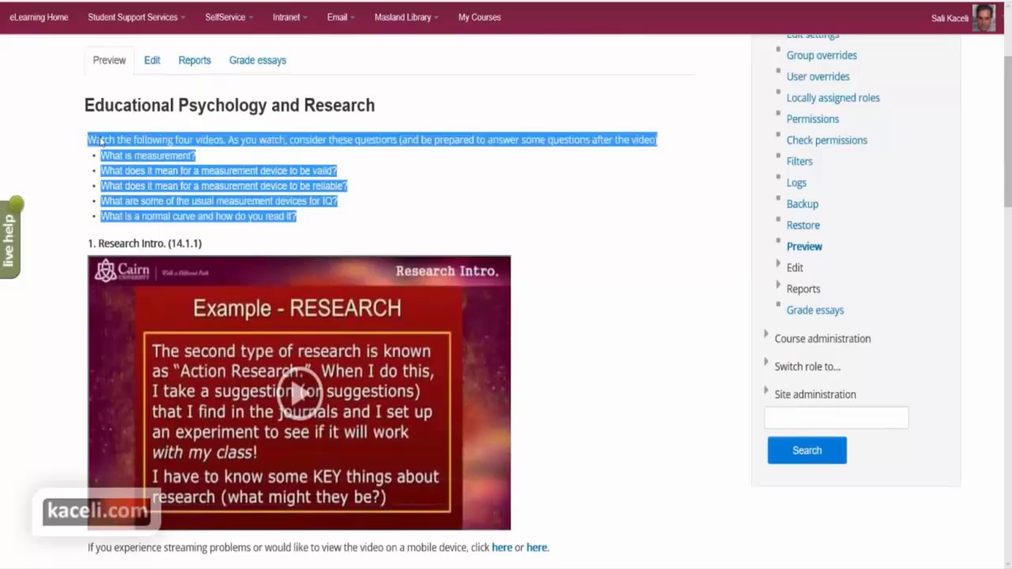
scroll(301, 214, down, 2)
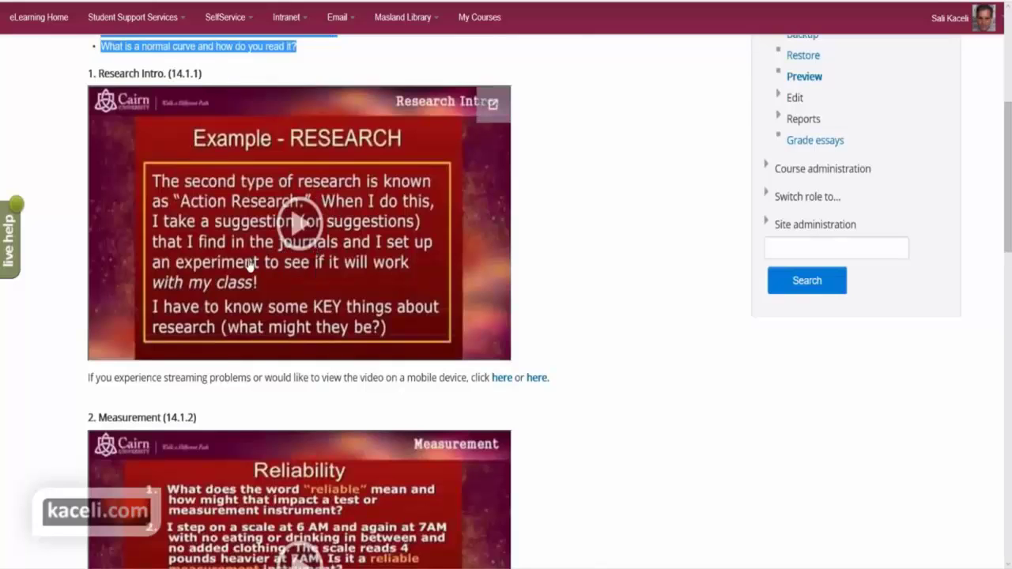
scroll(261, 273, down, 3)
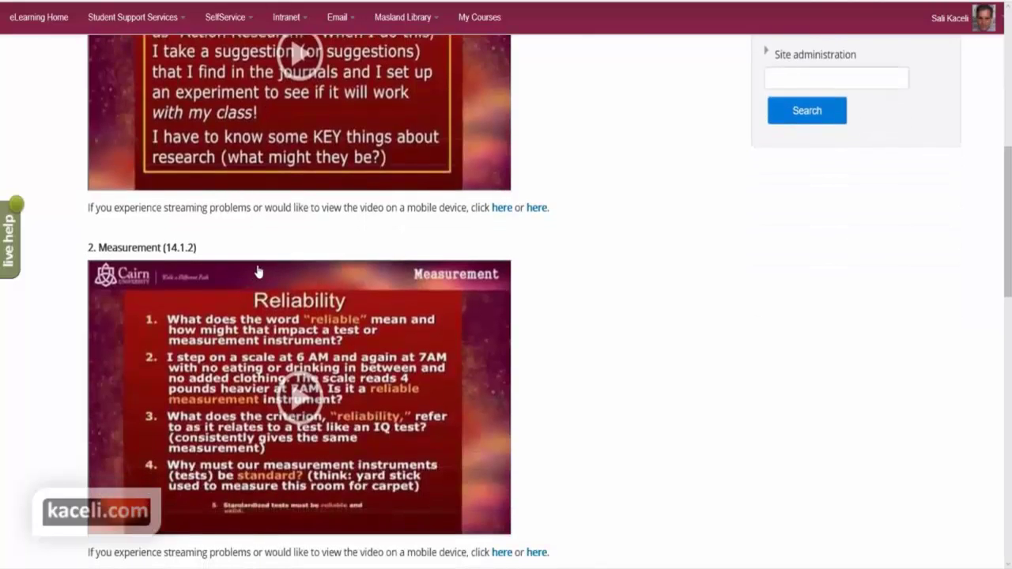
scroll(259, 269, down, 1)
scroll(259, 269, down, 10)
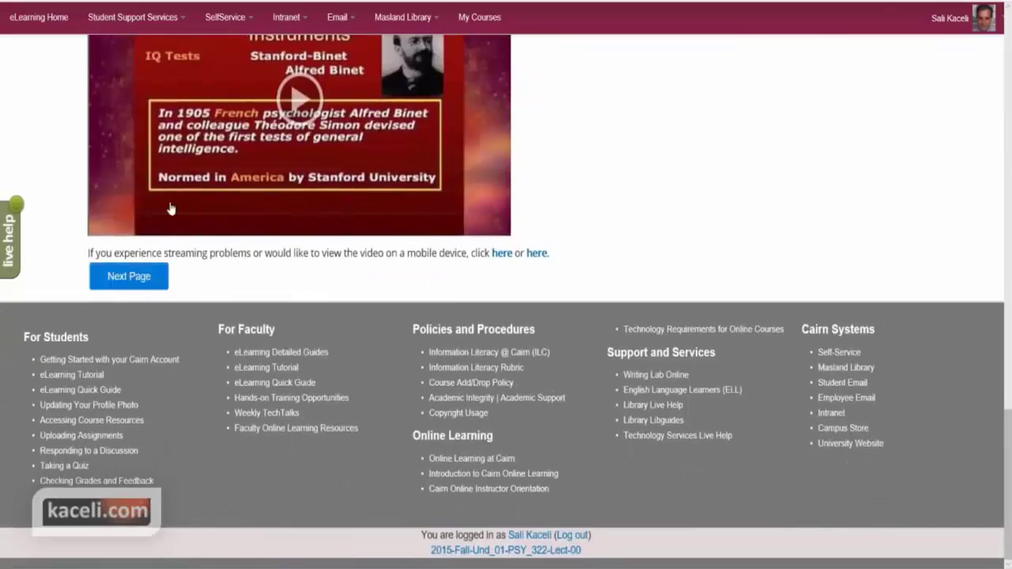
scroll(291, 255, up, 9)
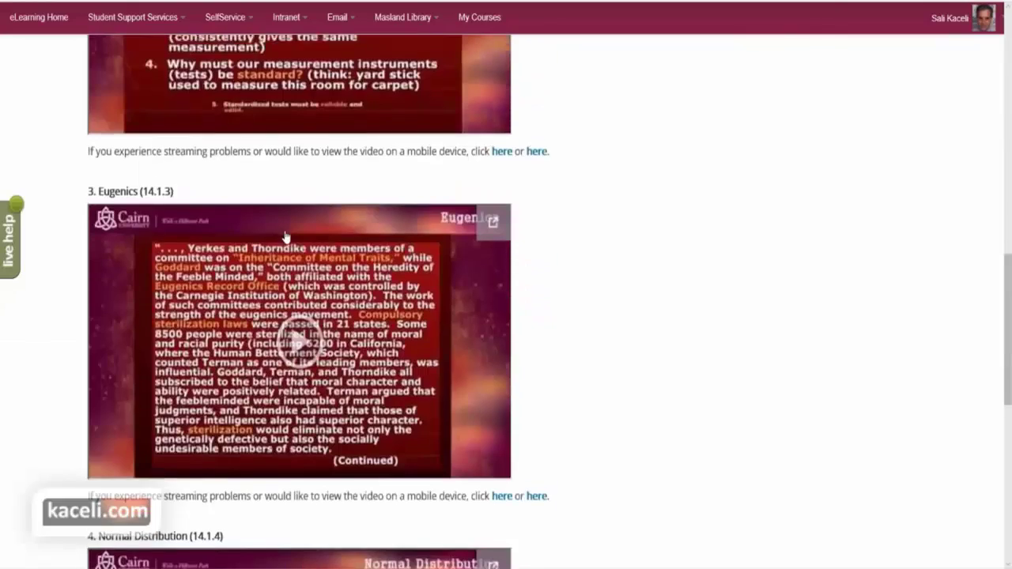
scroll(291, 254, down, 6)
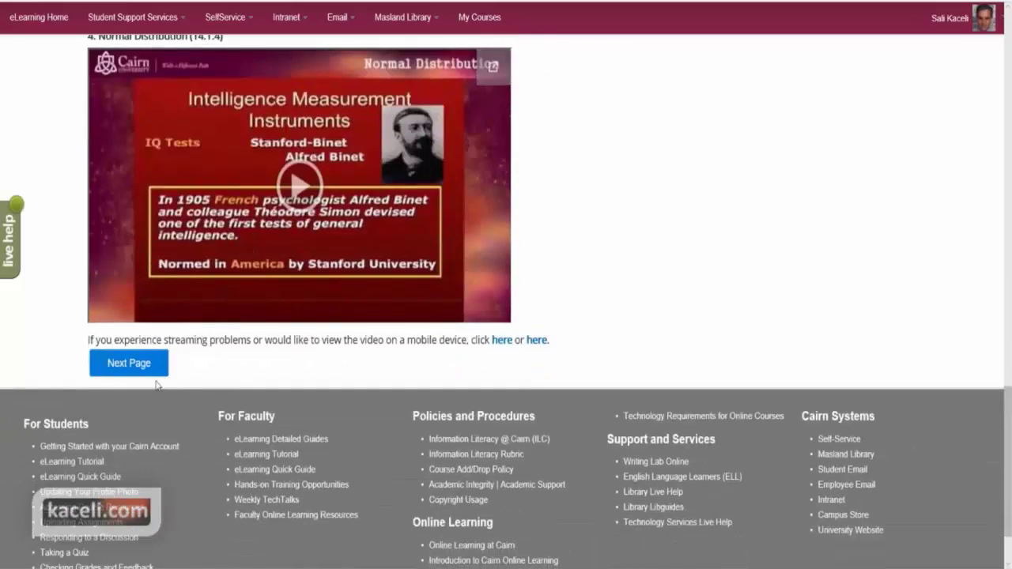
click(118, 366)
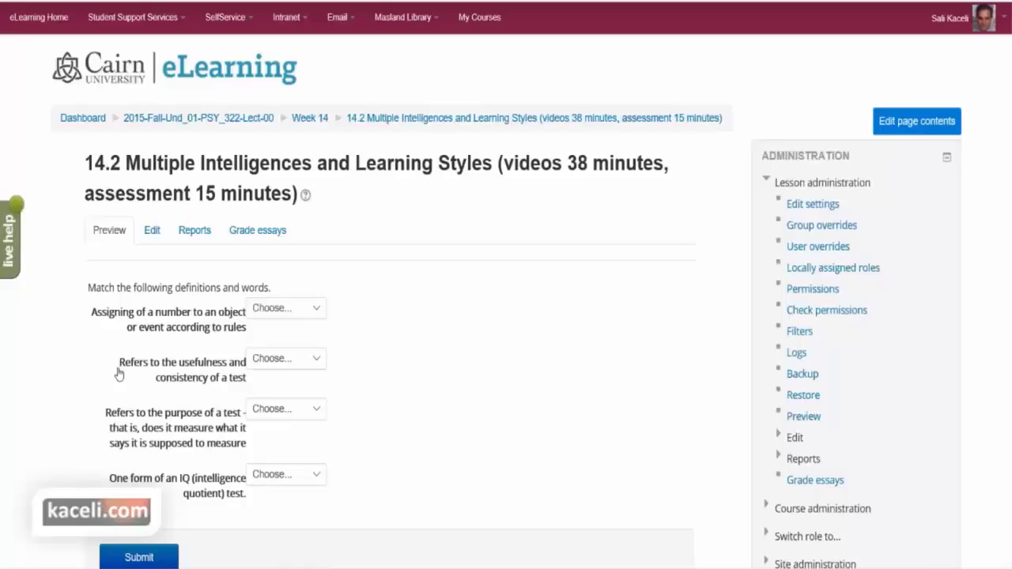
- Answer the four matching definitions in order with Validity, WISC-R, WISC-R and Measurement, and submit the answers
click(300, 321)
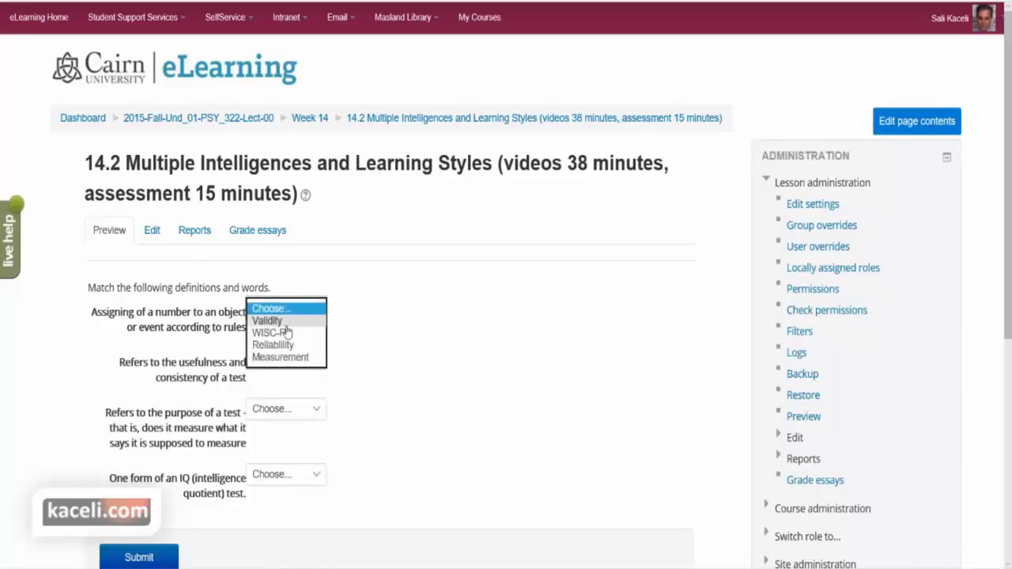
click(266, 320)
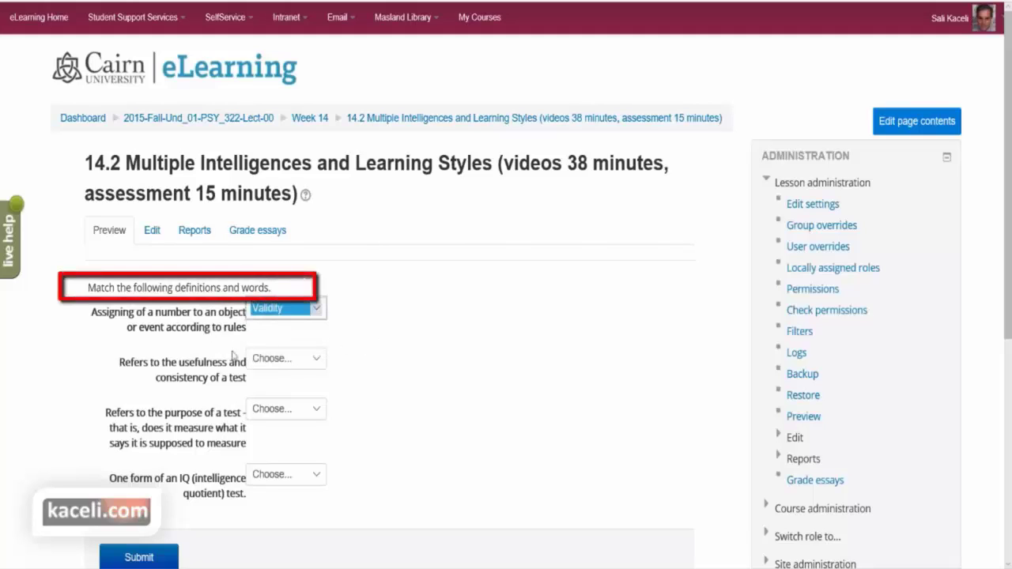
click(280, 365)
click(279, 383)
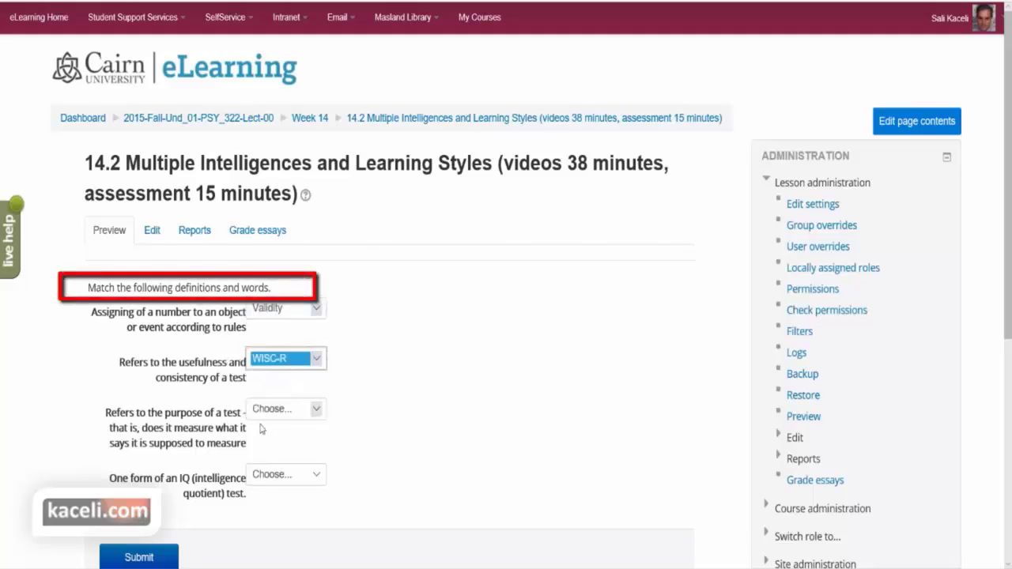
click(273, 410)
click(279, 435)
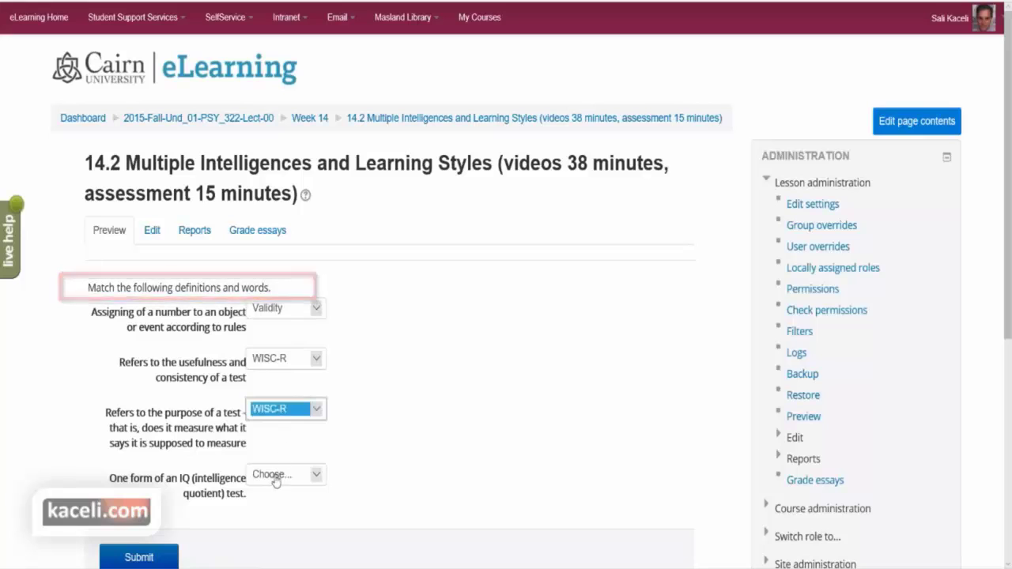
click(277, 475)
click(280, 524)
scroll(436, 429, down, 2)
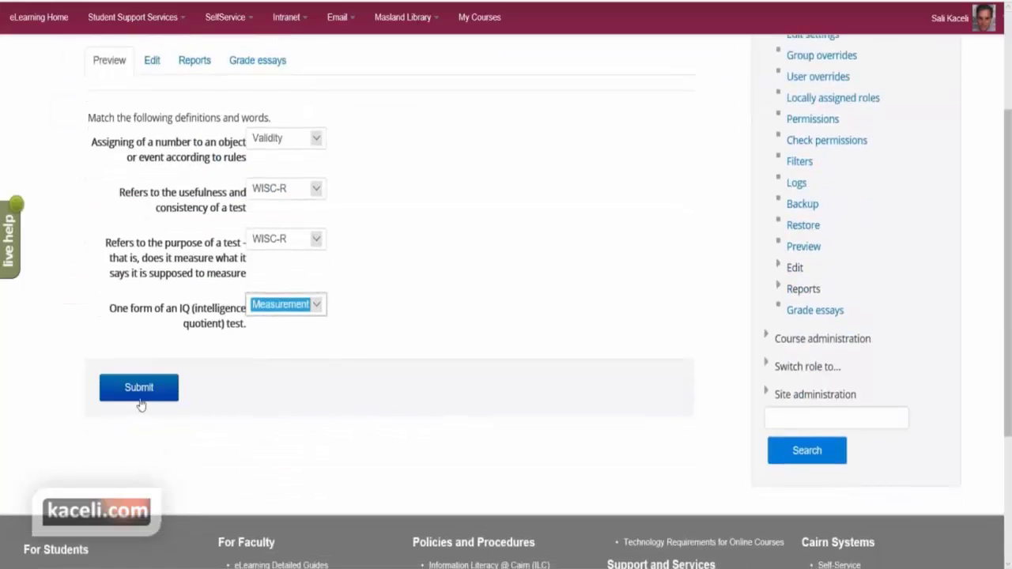
click(185, 387)
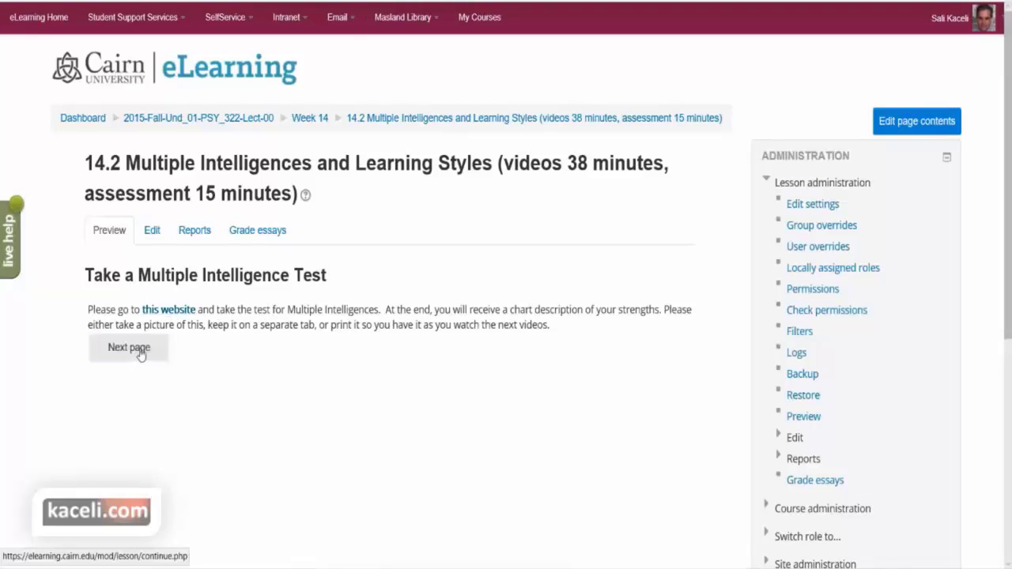
- Advance from the Multiple Intelligence Test page to MI and Learning styles and examine its questions and two videos through to the lesson's end
mouse_move(137, 300)
mouse_down()
mouse_move(138, 320)
mouse_move(200, 299)
mouse_move(136, 300)
mouse_up()
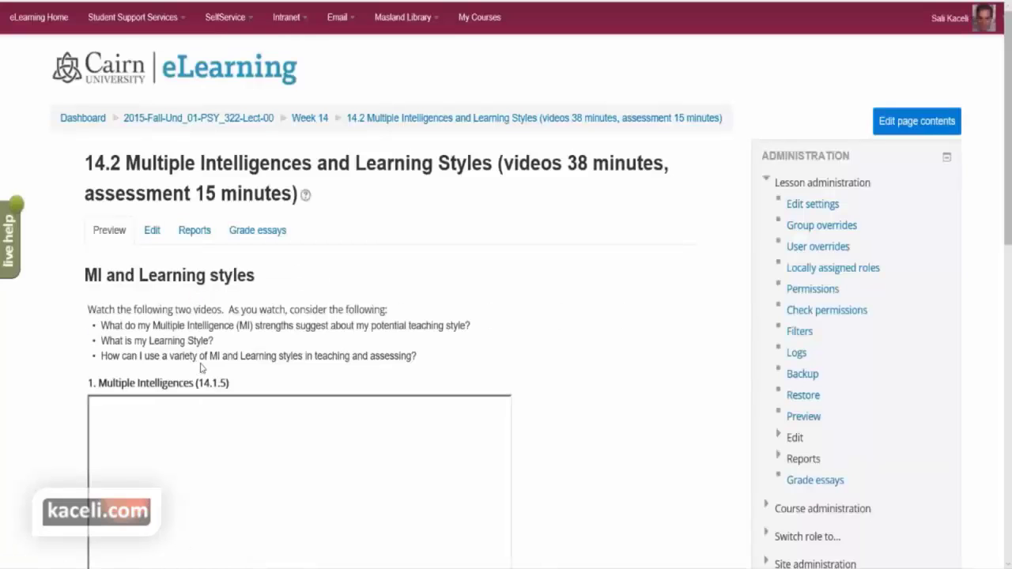
scroll(236, 348, down, 2)
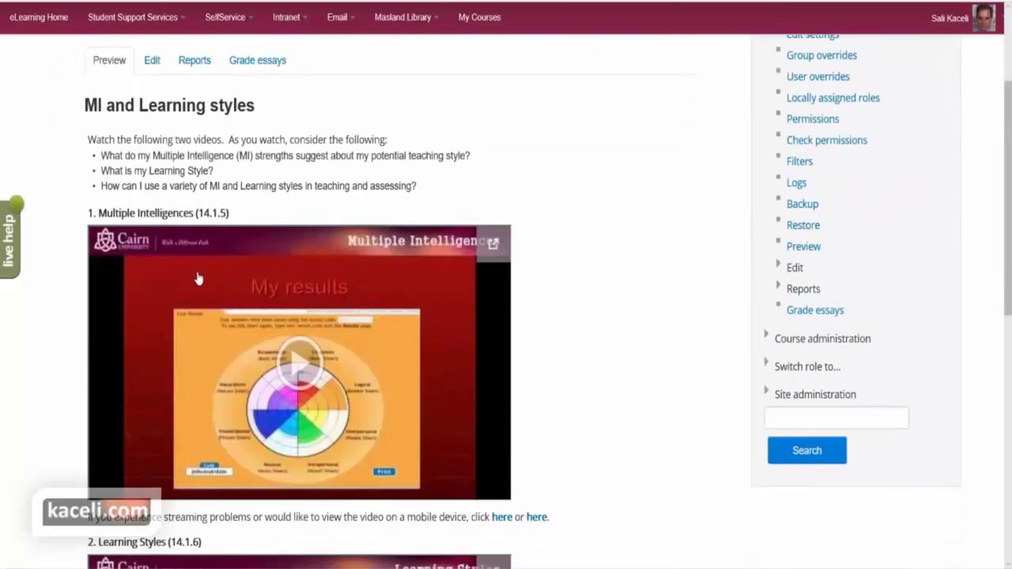
scroll(122, 340, down, 8)
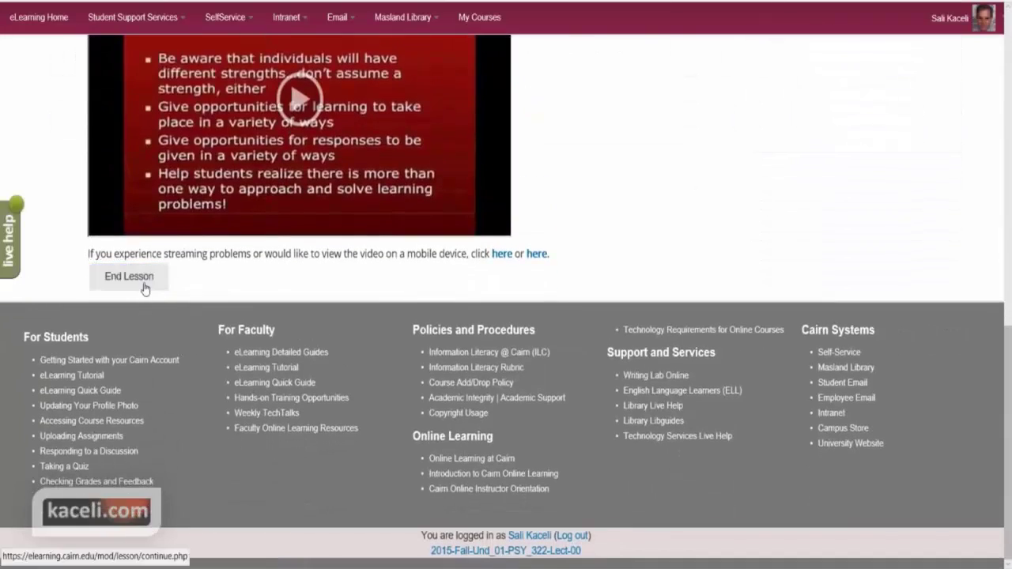
click(146, 285)
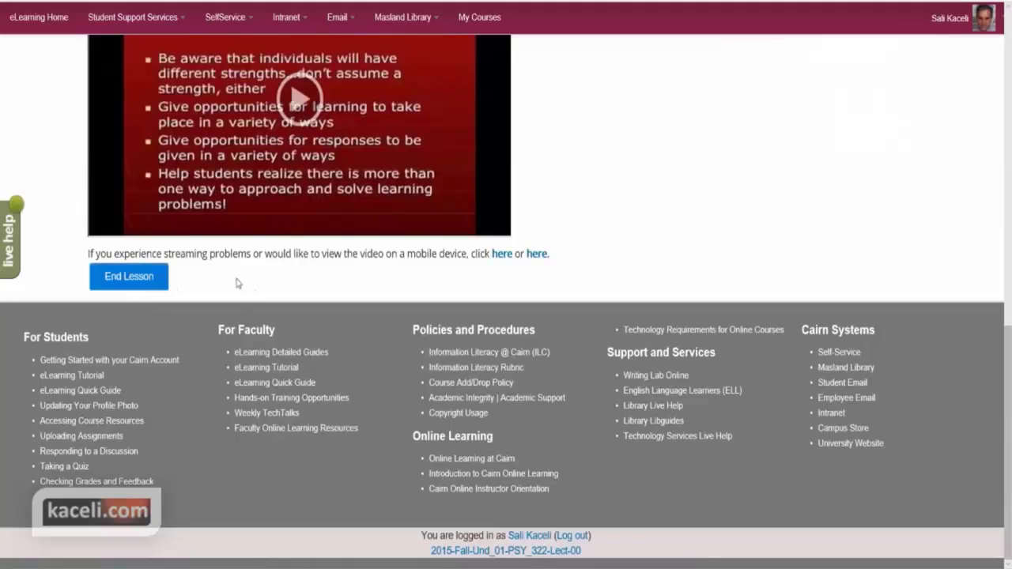
scroll(341, 320, up, 1)
scroll(341, 322, up, 4)
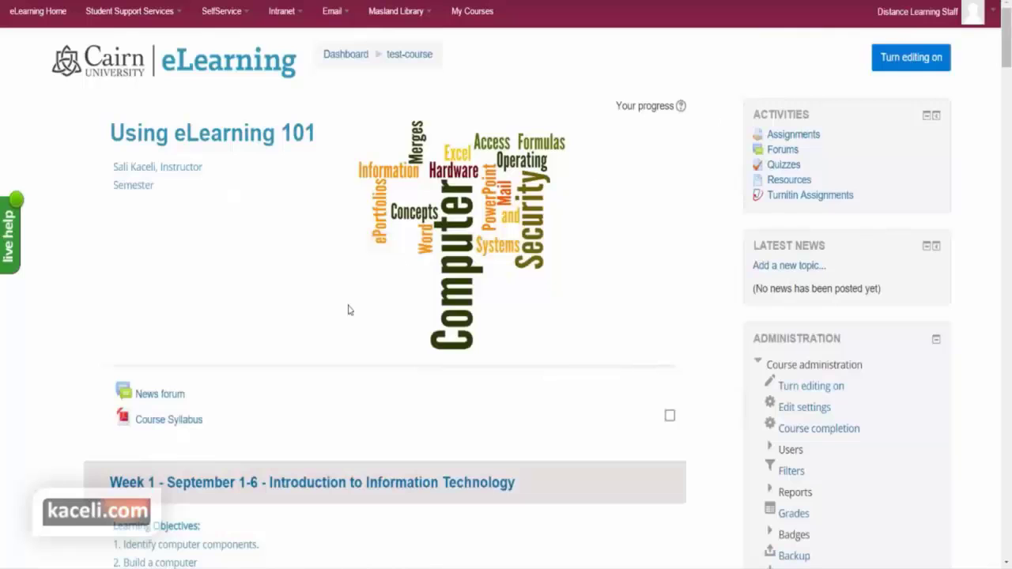
- Look over the Week 1 content of the Using eLearning 101 course and turn on editing for the course
scroll(265, 333, down, 5)
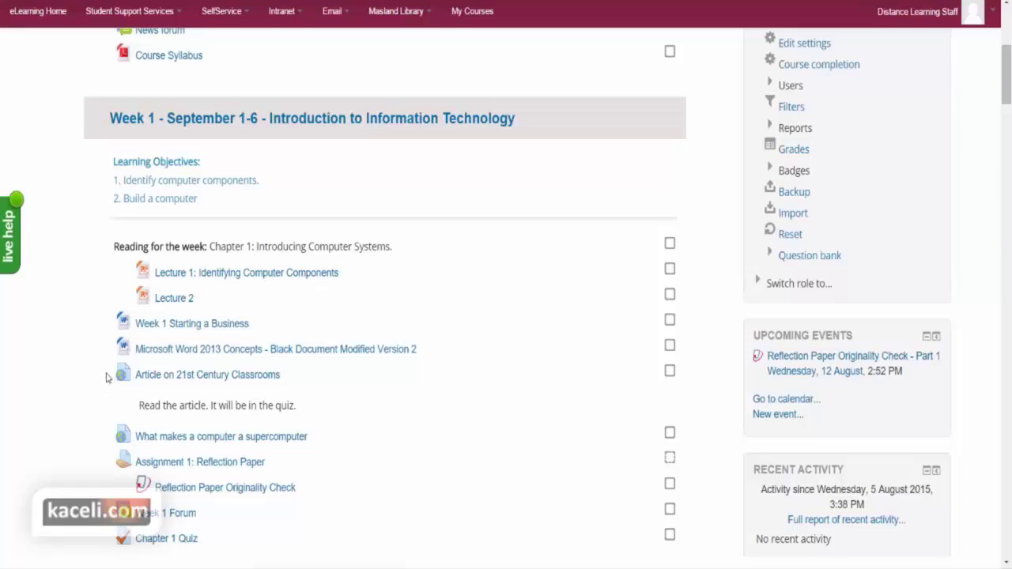
scroll(69, 389, down, 3)
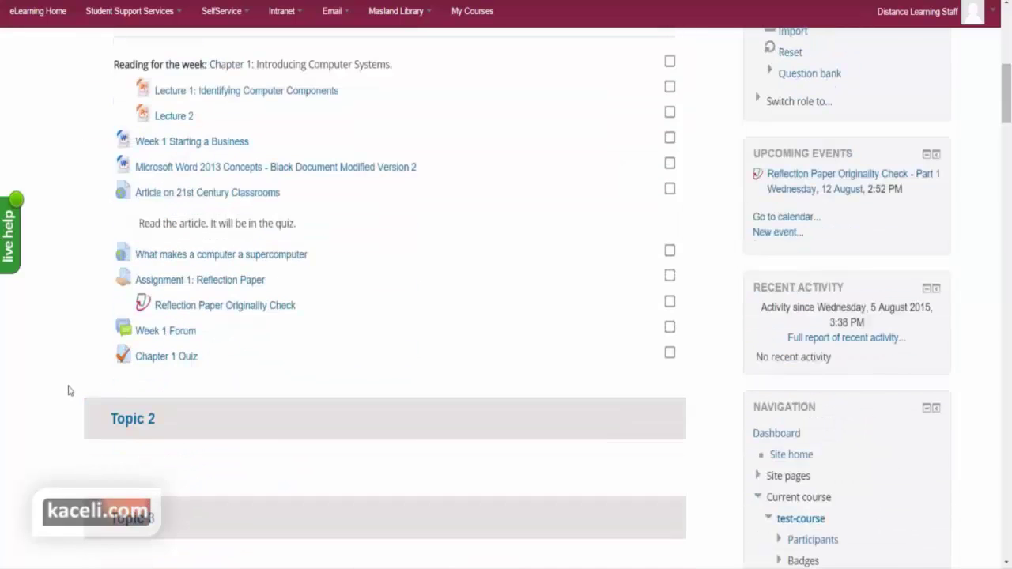
scroll(369, 357, up, 3)
scroll(609, 340, up, 5)
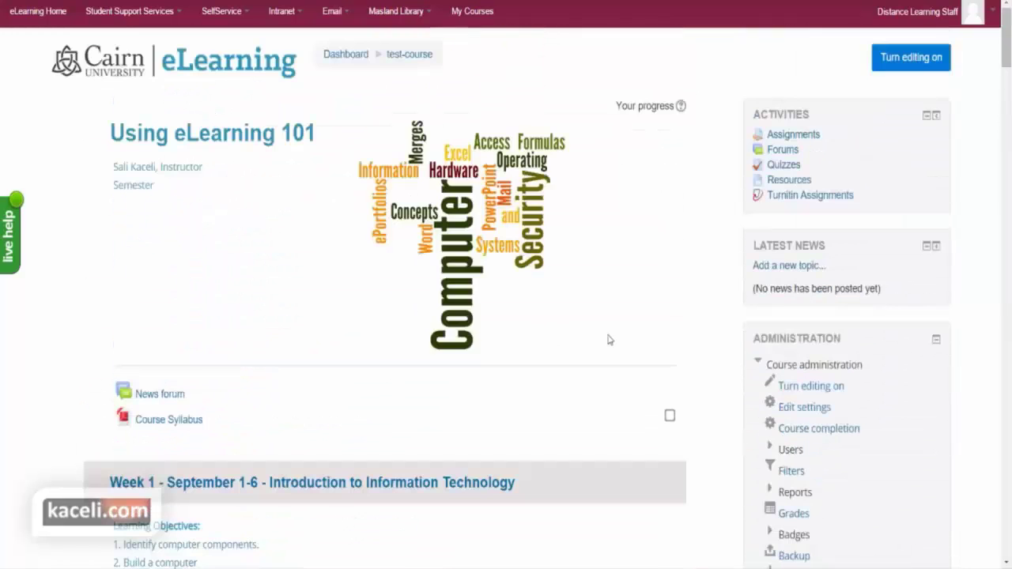
click(911, 57)
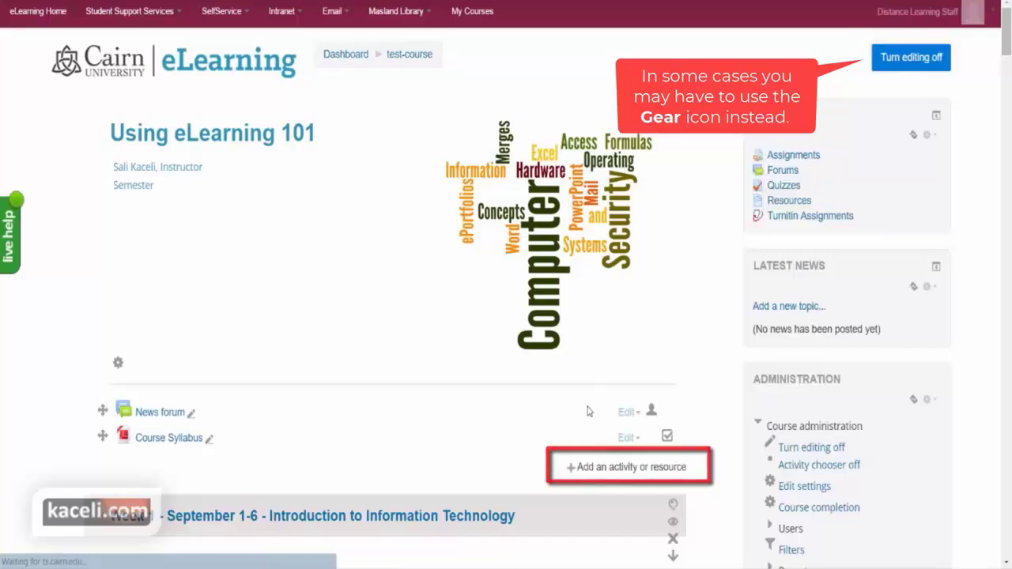
- Add a new Lesson activity to the Week 1 section and place the cursor in its Name field
scroll(588, 412, down, 1)
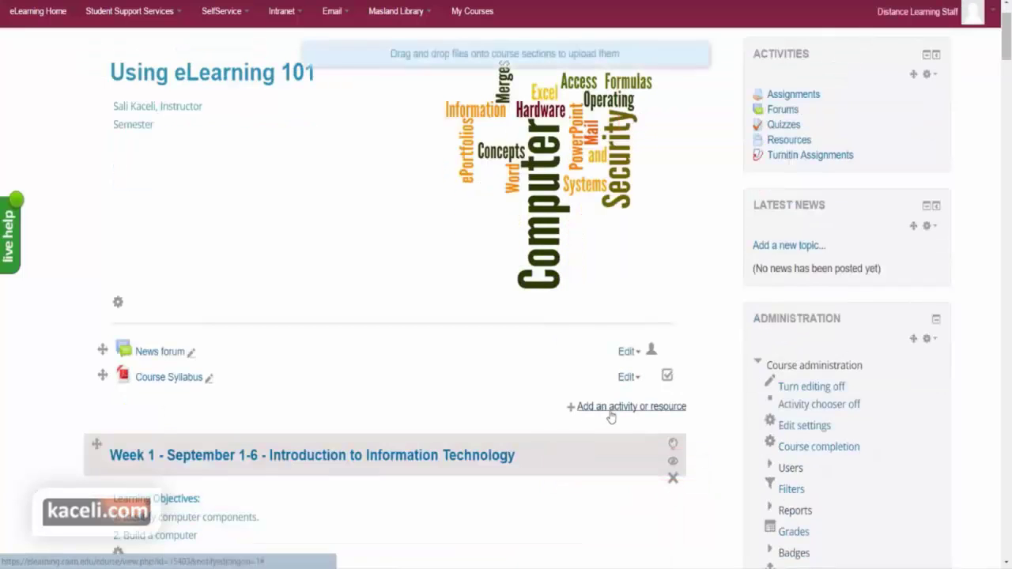
scroll(448, 414, down, 5)
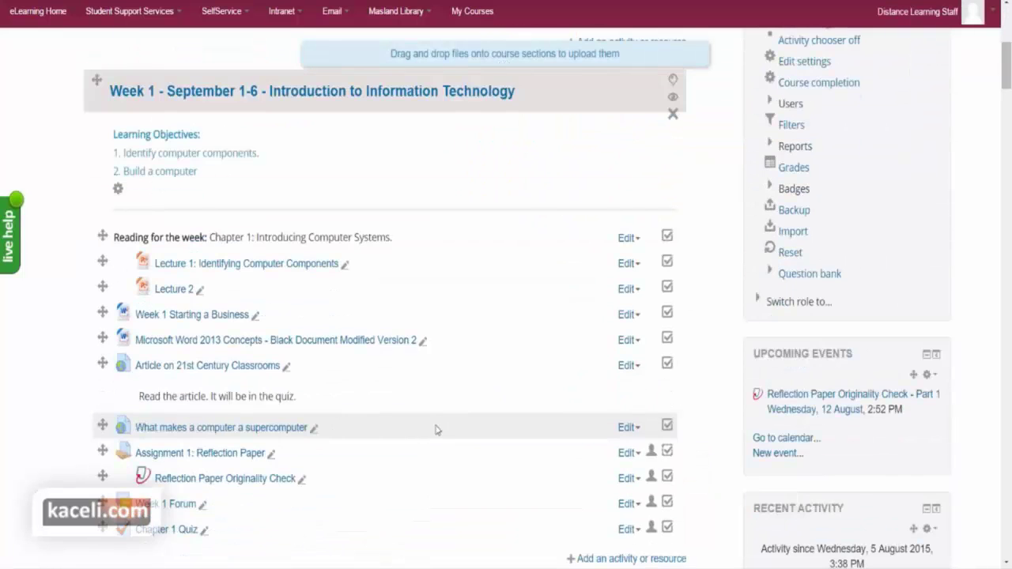
scroll(435, 429, down, 2)
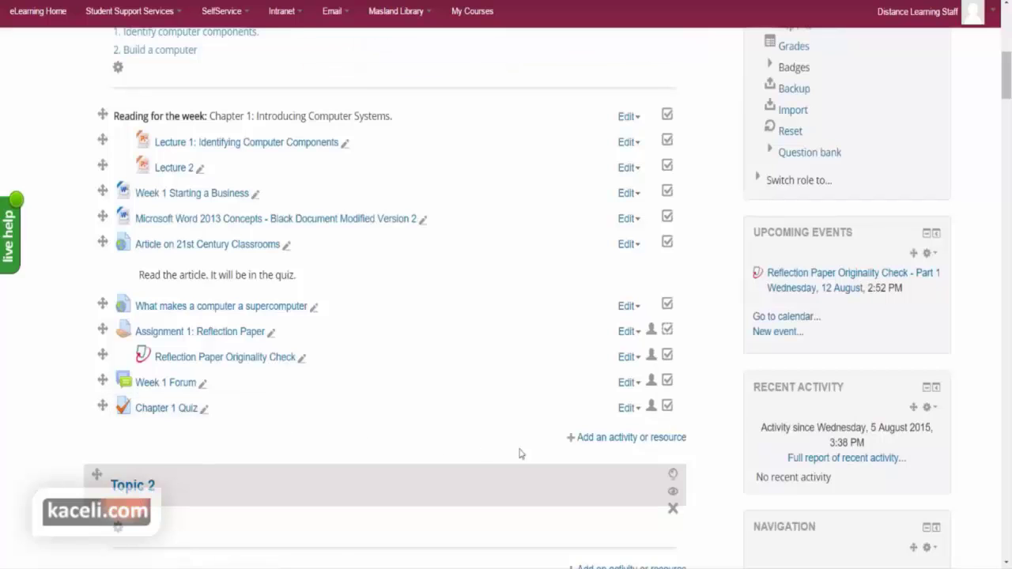
click(576, 437)
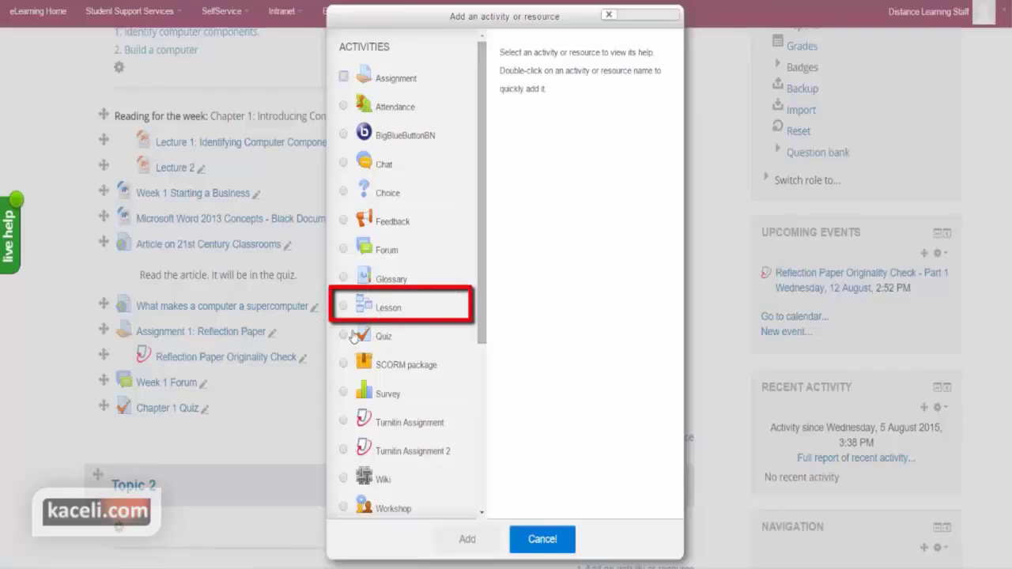
click(343, 307)
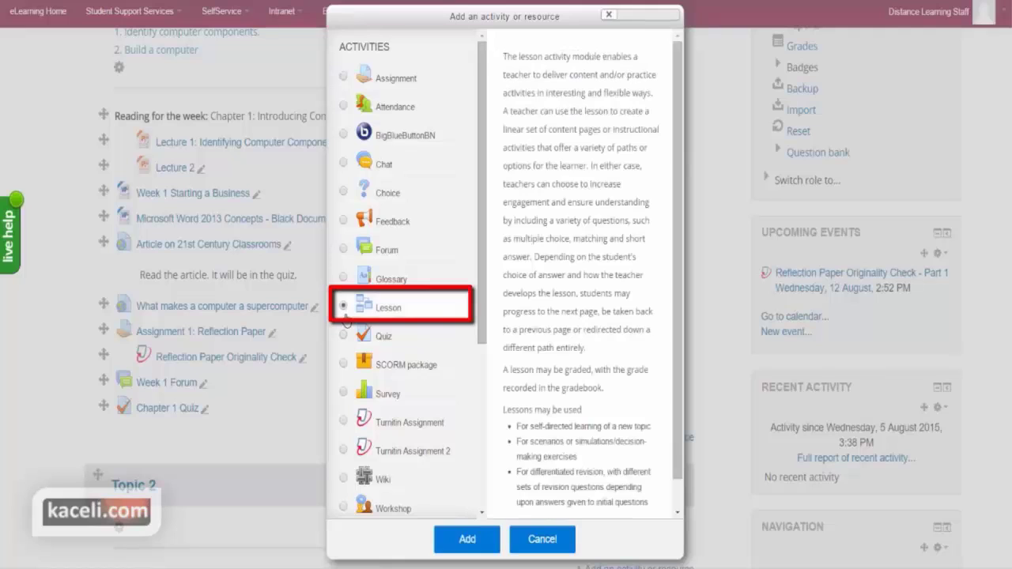
click(467, 540)
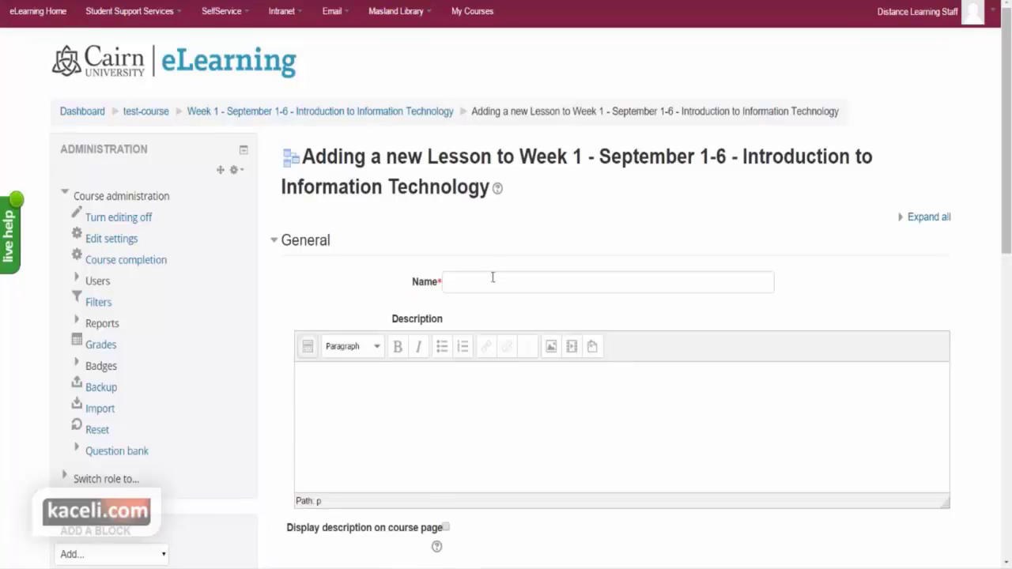
click(534, 285)
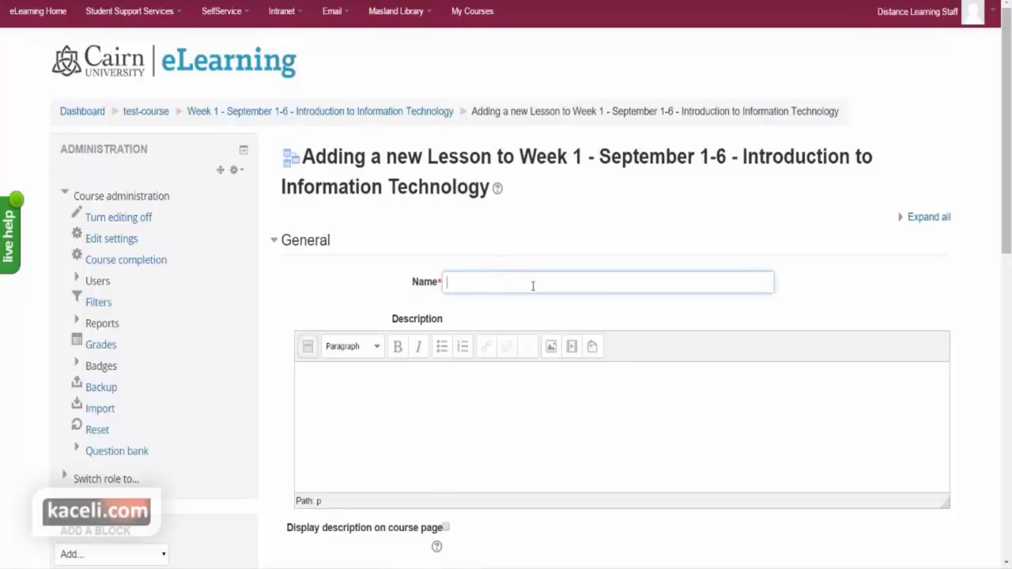
- Name the new lesson "Lesson 1: Computers in Education" and look over the form's Description and collapsed settings sections
text(Lesson 1: Computers in Education)
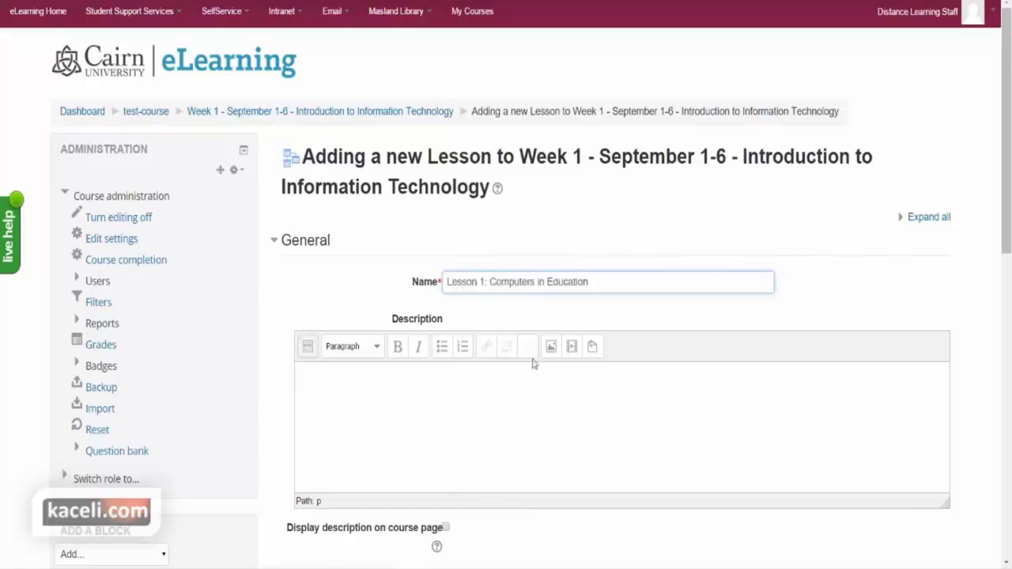
click(428, 387)
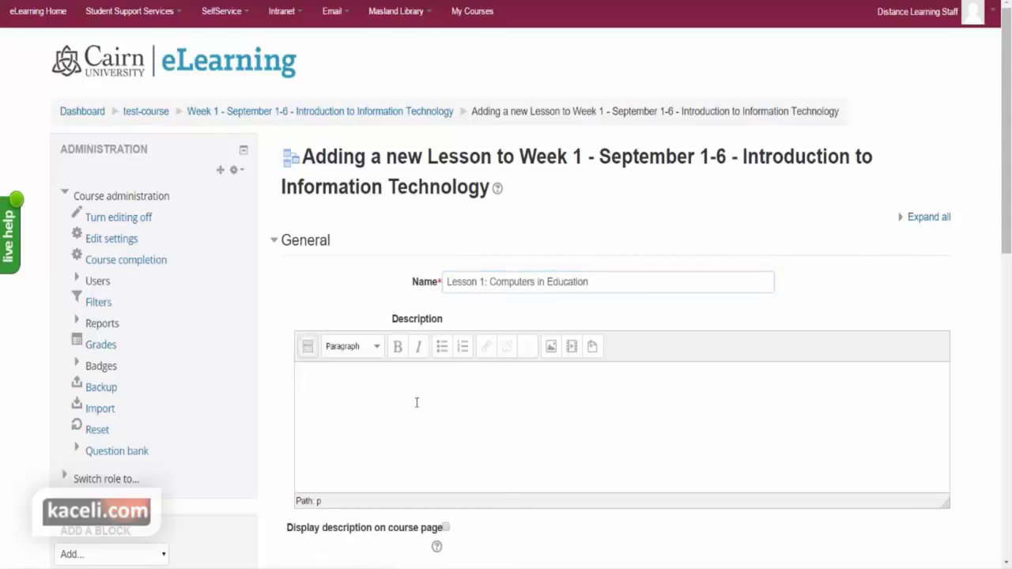
scroll(427, 413, down, 1)
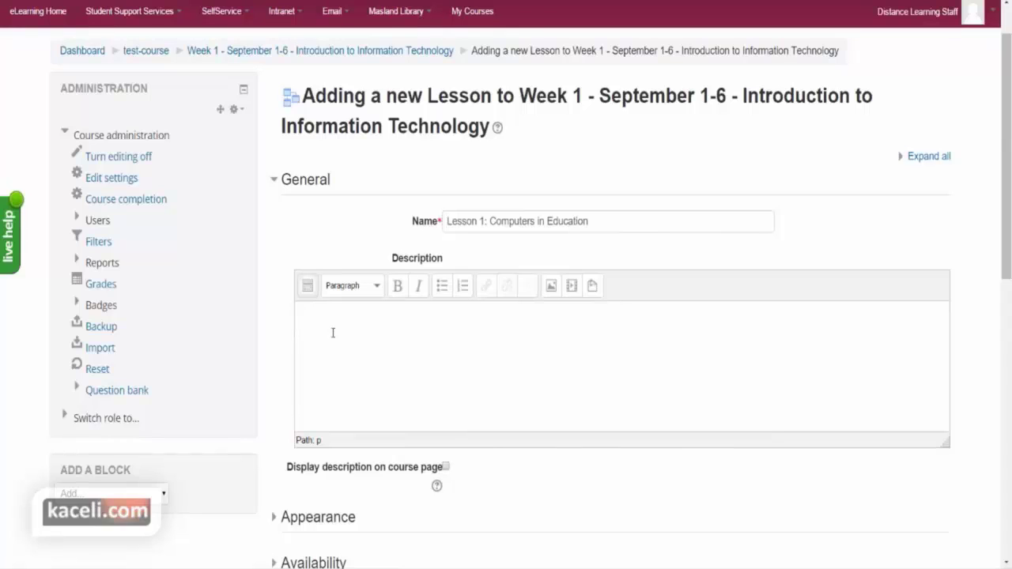
scroll(432, 366, down, 3)
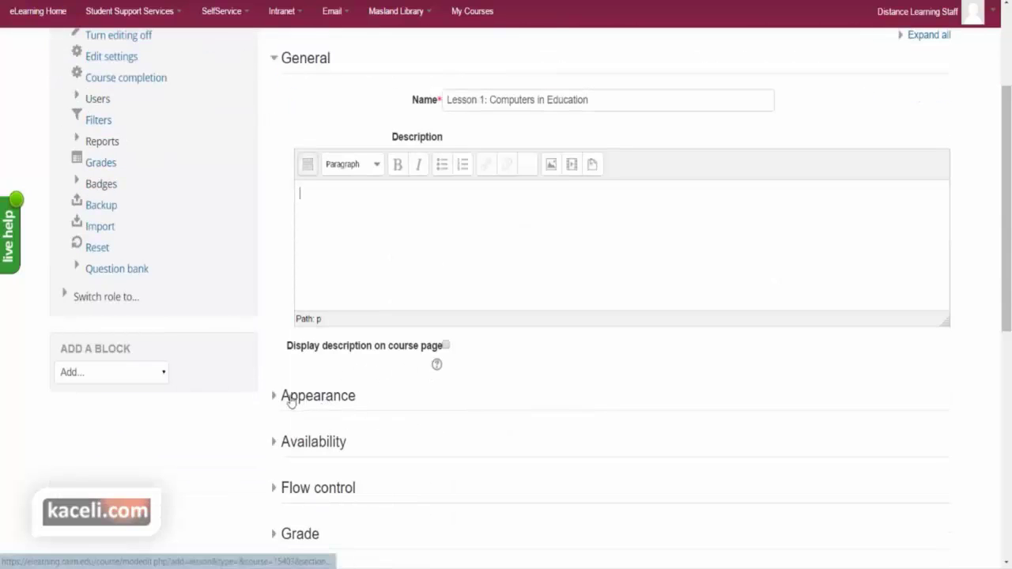
scroll(818, 236, up, 3)
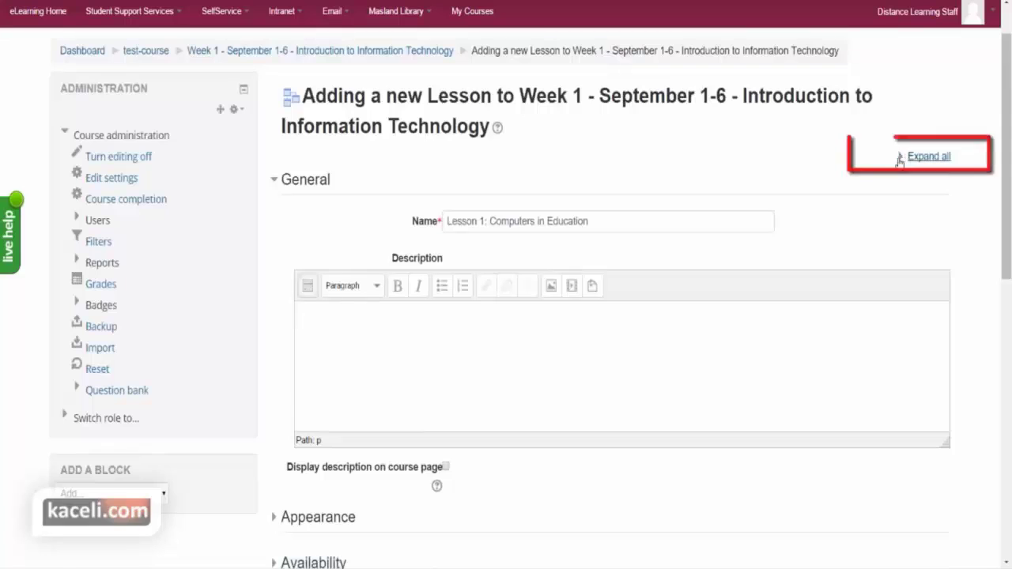
scroll(261, 393, down, 5)
scroll(964, 199, up, 5)
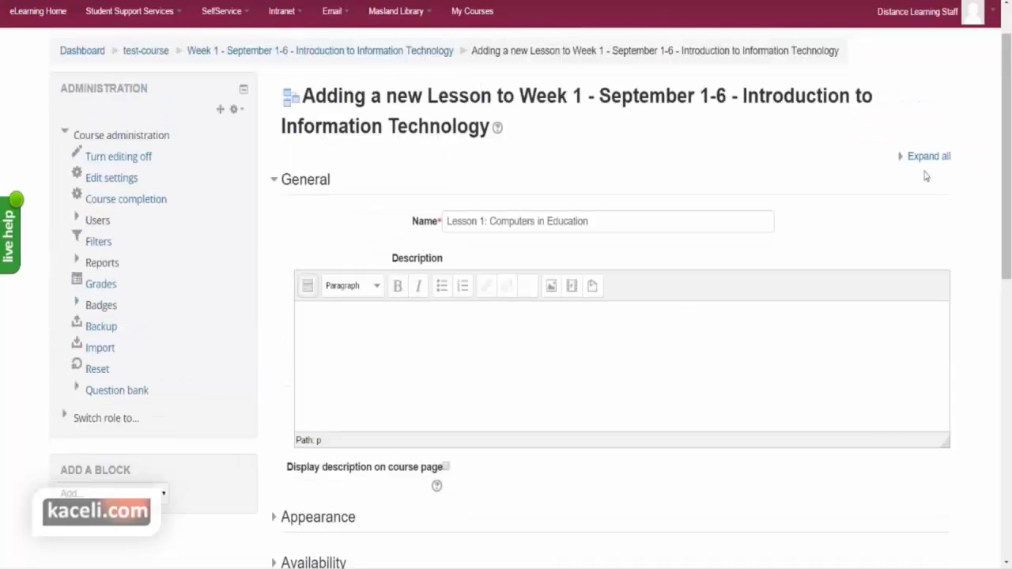
- Expand the Appearance settings of the new lesson and check the File pop-up area and the Progress bar options
scroll(504, 356, down, 3)
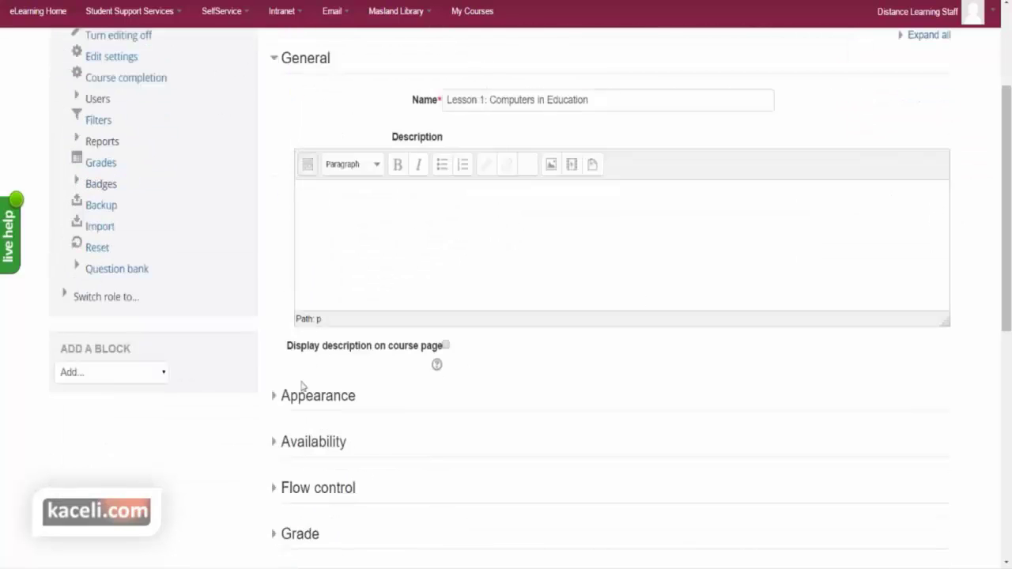
click(280, 397)
scroll(411, 416, down, 3)
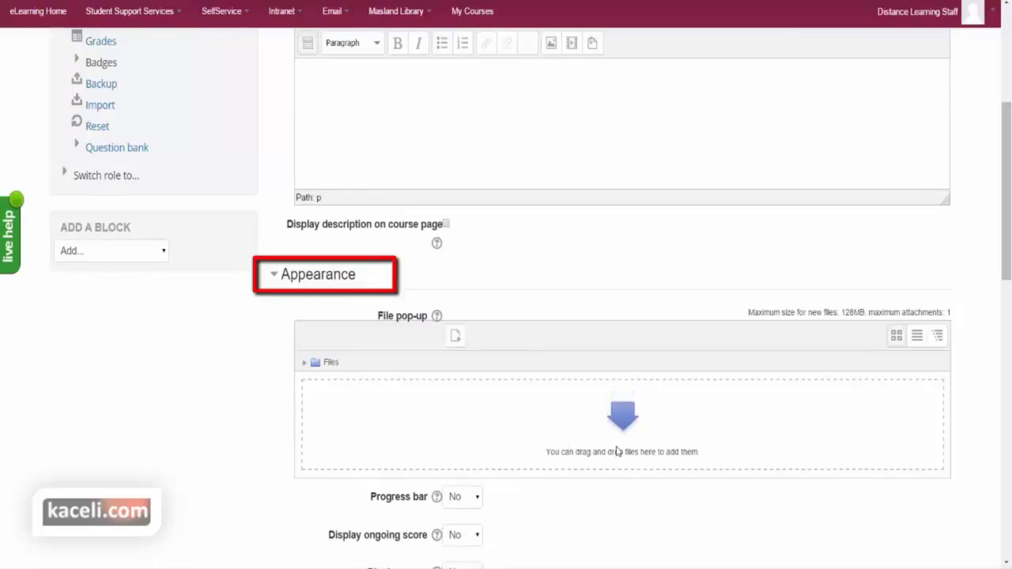
scroll(599, 525, down, 1)
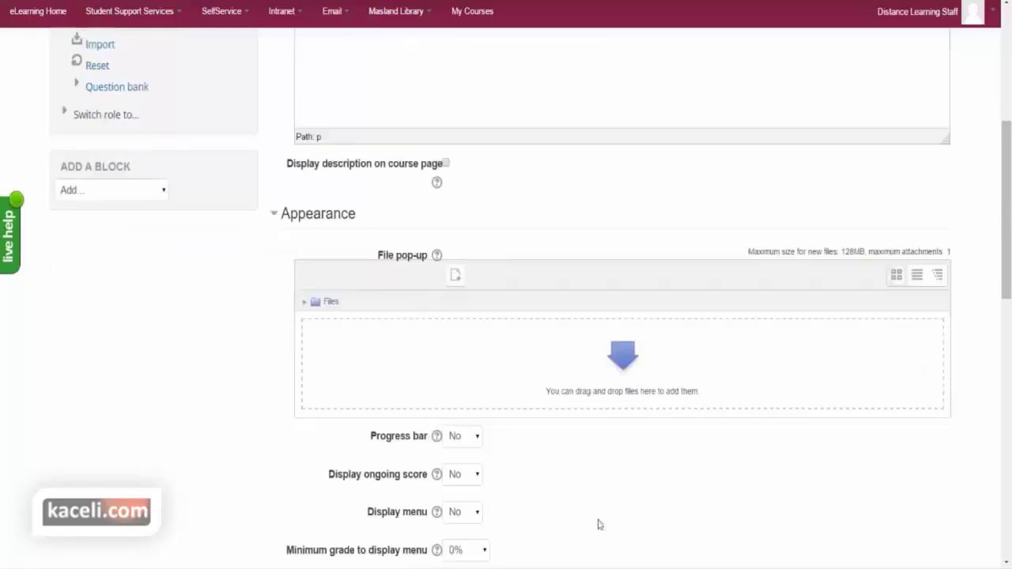
click(478, 444)
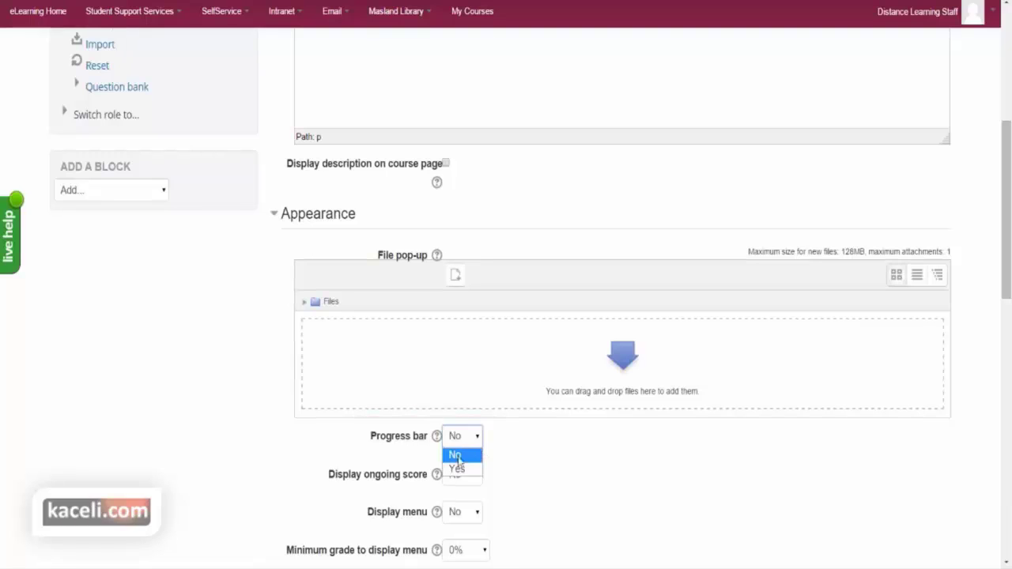
click(569, 470)
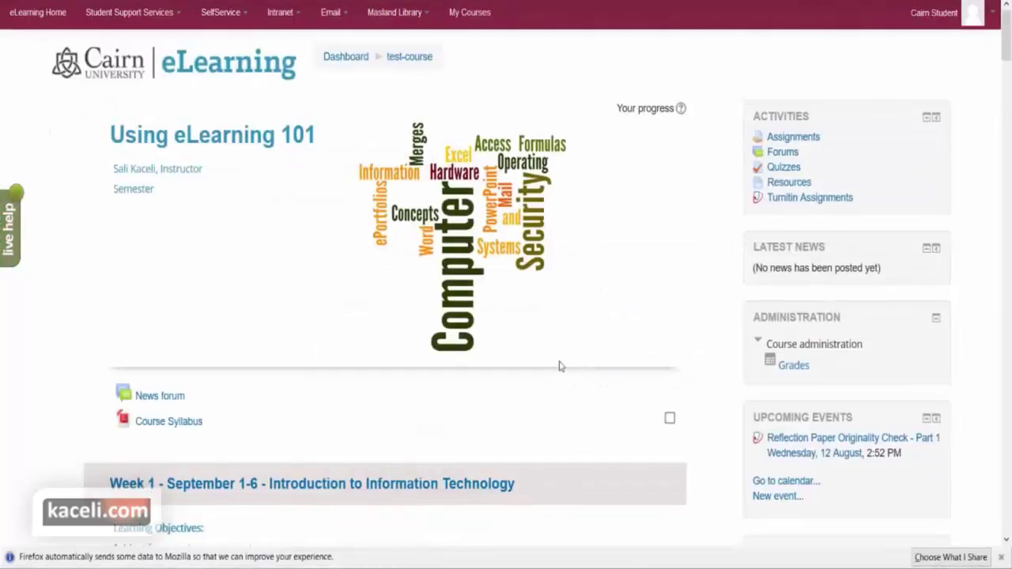
- Return to the existing 14.2 Multiple Intelligences and Learning Styles lesson and open its settings for editing
scroll(557, 367, down, 4)
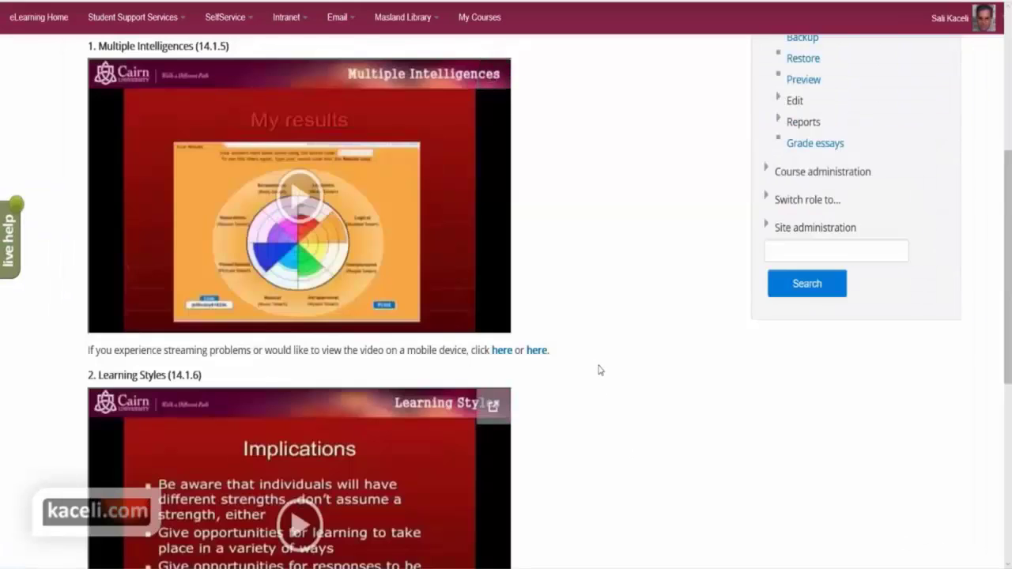
scroll(598, 372, up, 5)
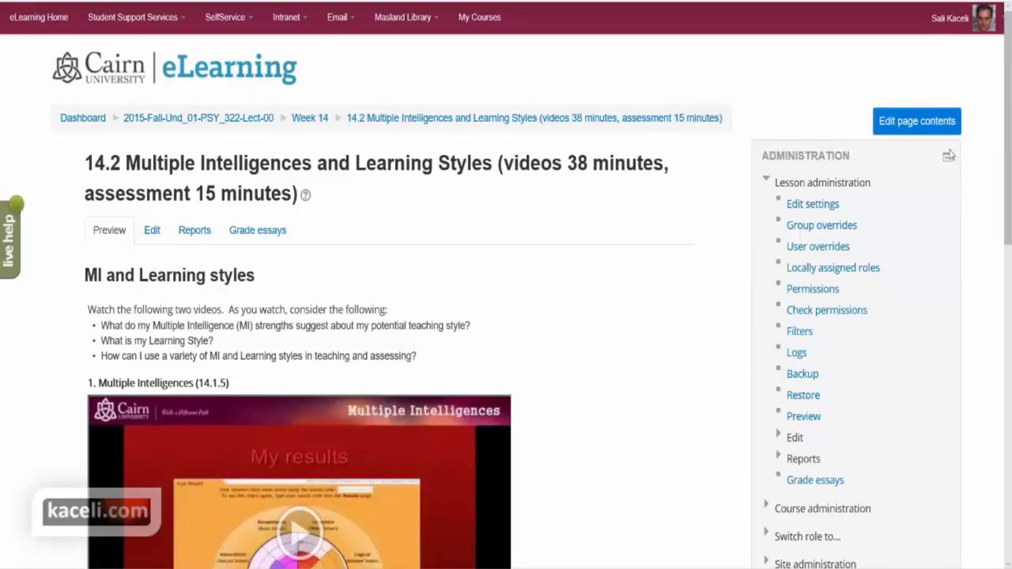
click(814, 204)
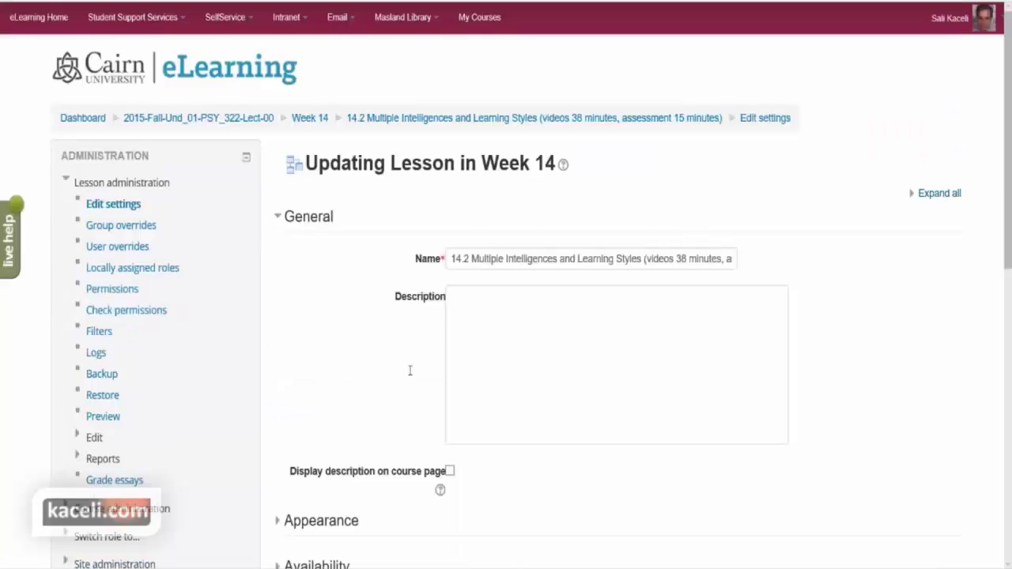
scroll(410, 371, down, 5)
scroll(427, 366, up, 3)
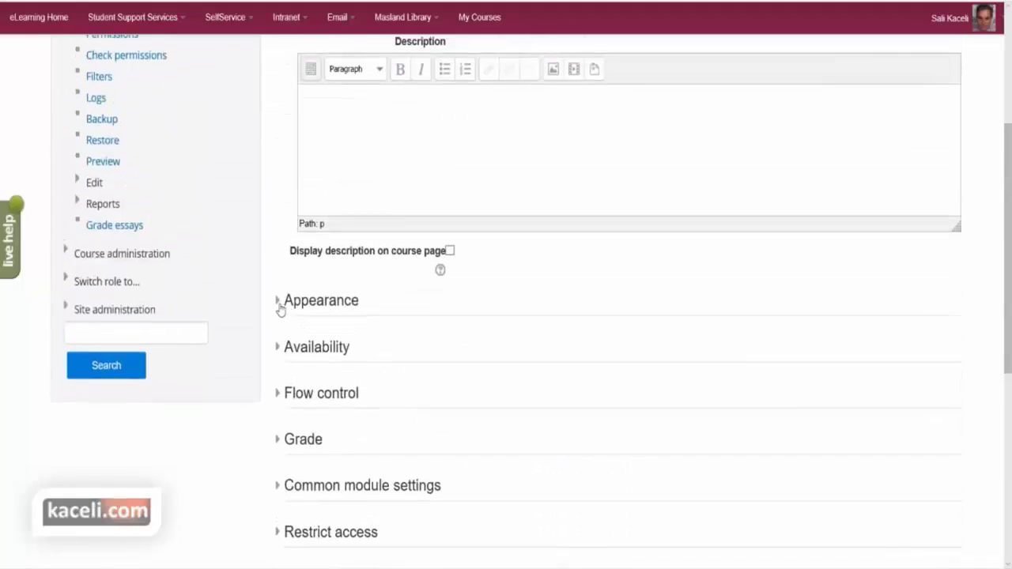
- Set Display menu to Yes in the 14.2 lesson's Appearance settings, then save and display the lesson
click(281, 308)
scroll(481, 385, down, 3)
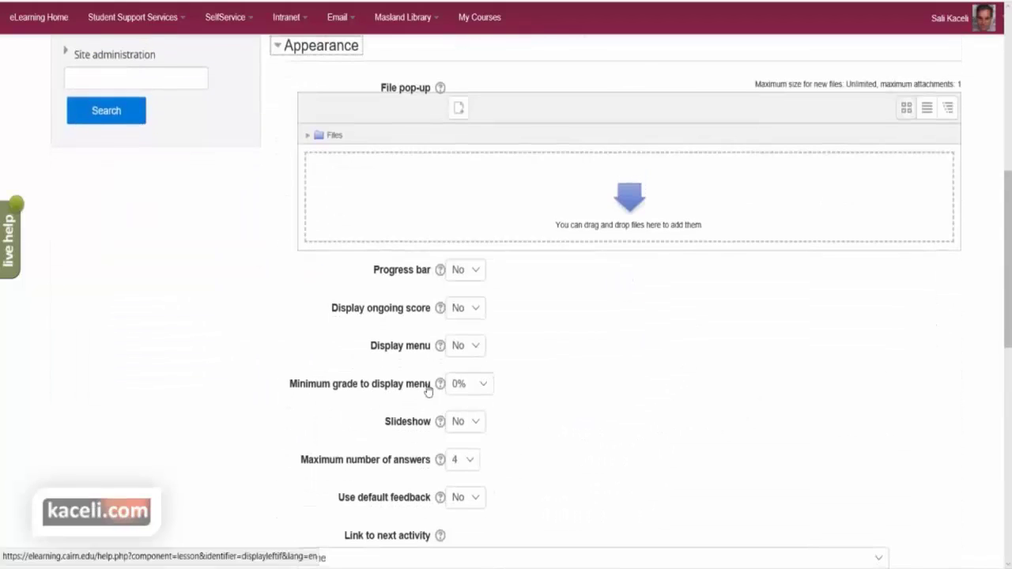
click(466, 348)
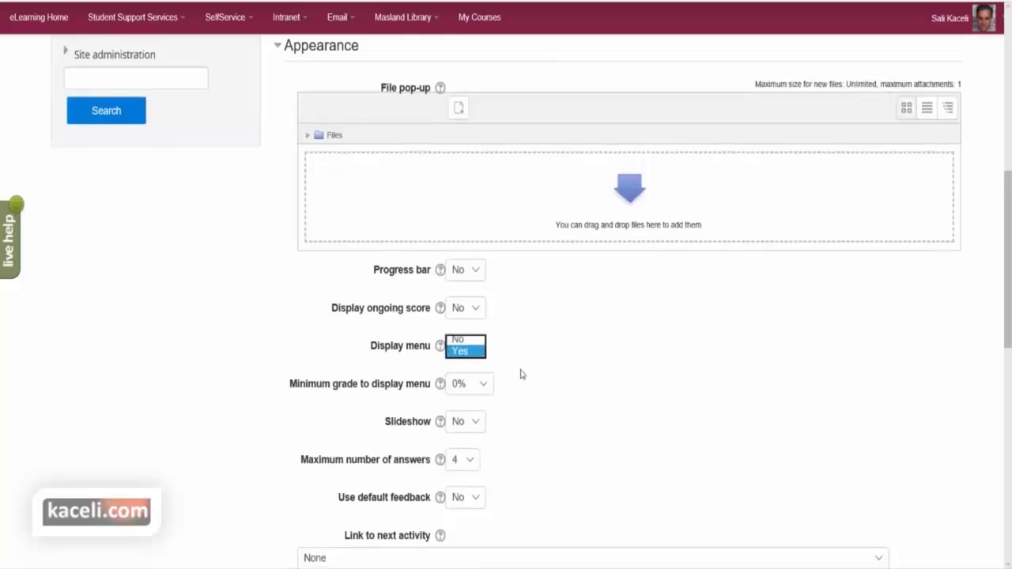
scroll(521, 374, down, 10)
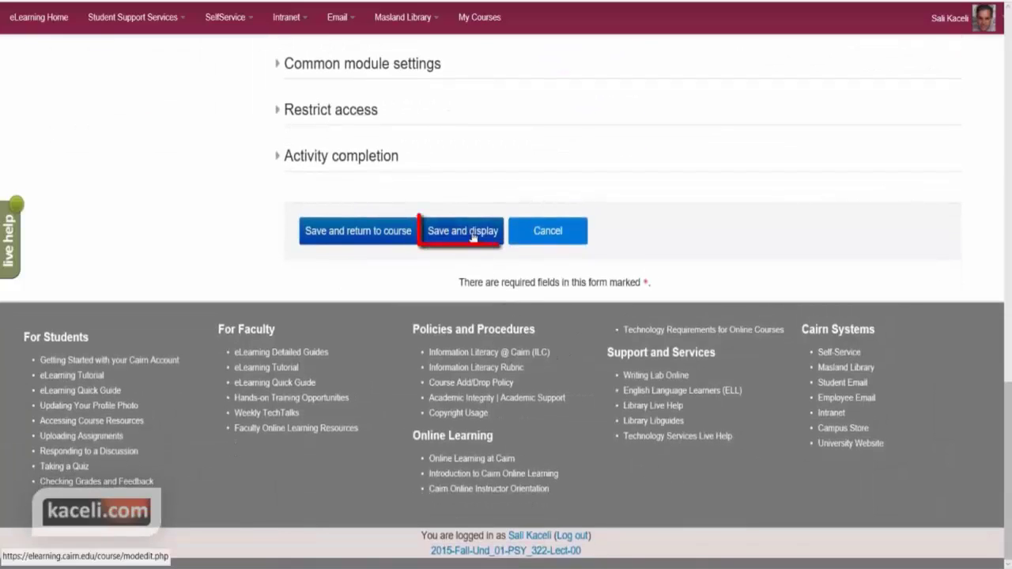
click(473, 236)
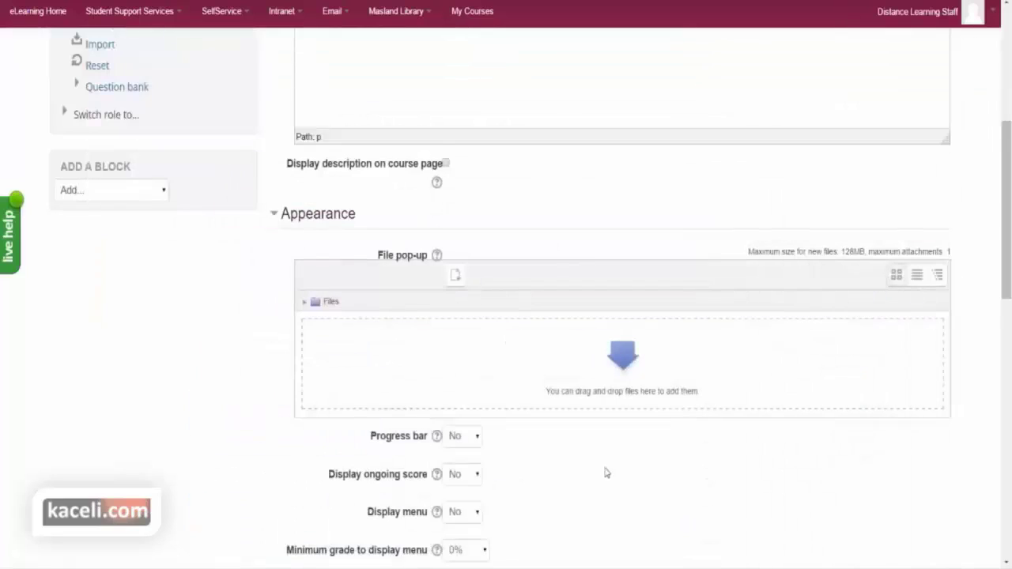
- Review the new lesson's remaining Appearance settings, including the help for Maximum number of answers and the Link to next activity choices
scroll(606, 473, down, 1)
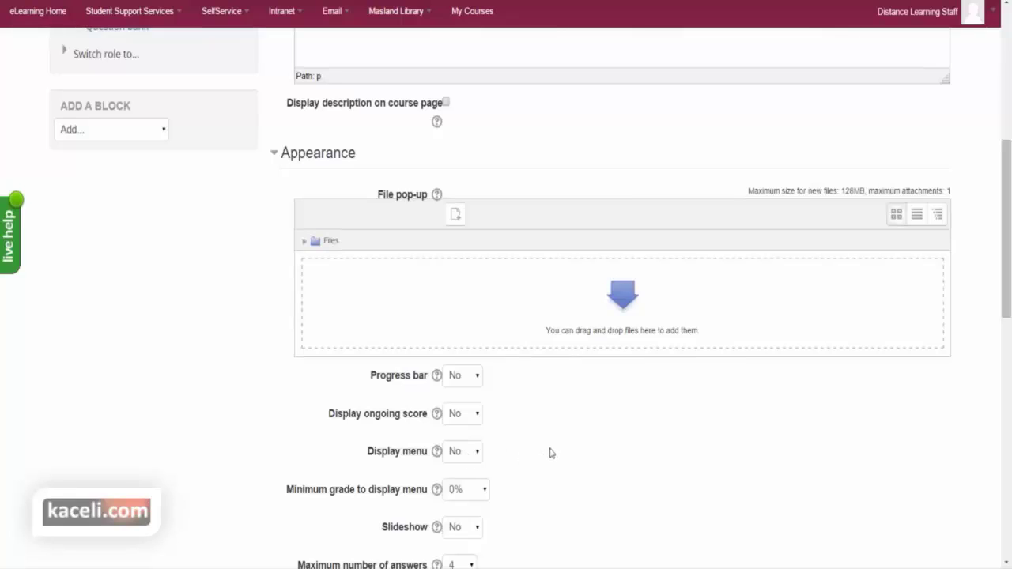
scroll(506, 467, down, 1)
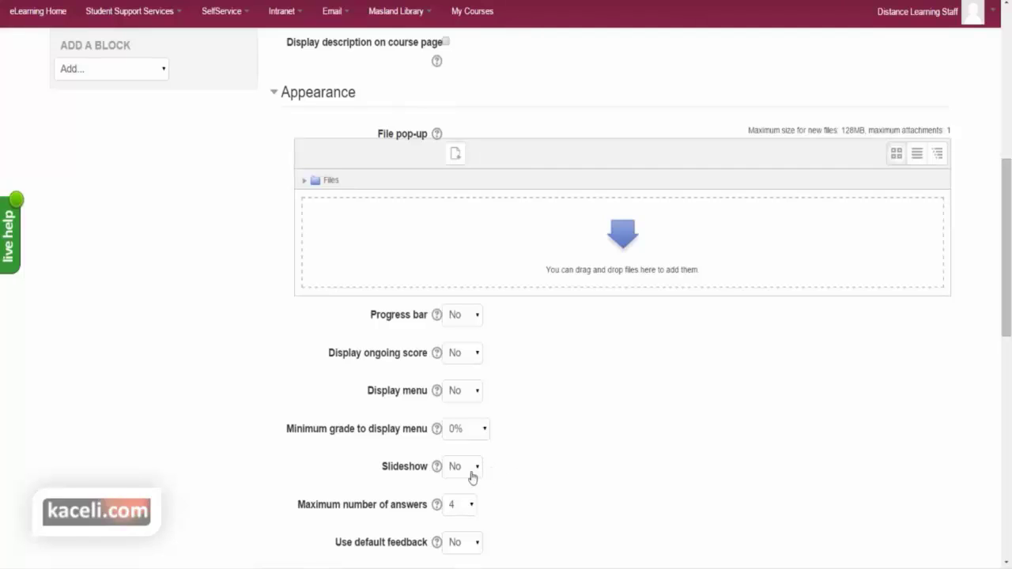
scroll(540, 472, down, 1)
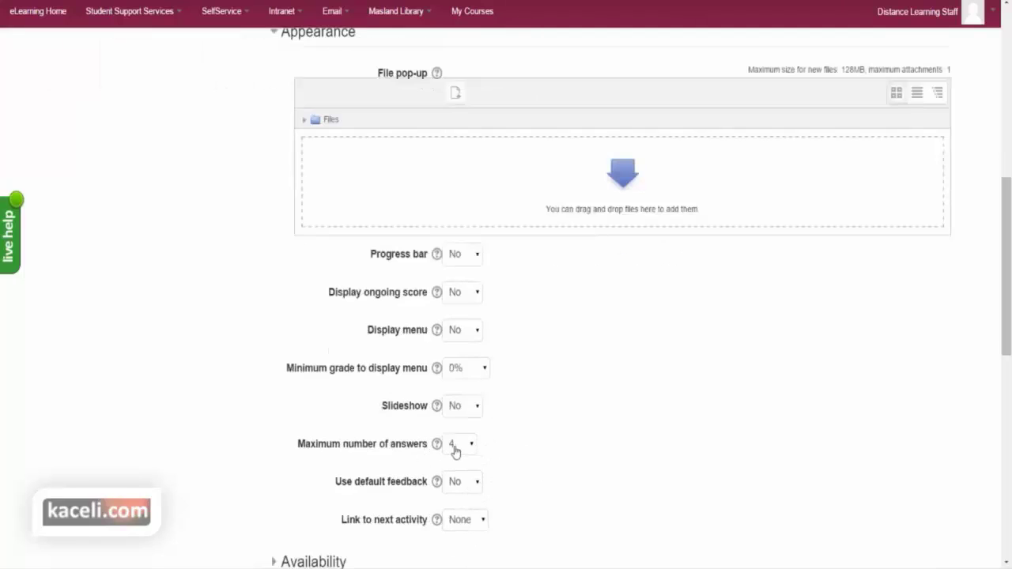
click(437, 446)
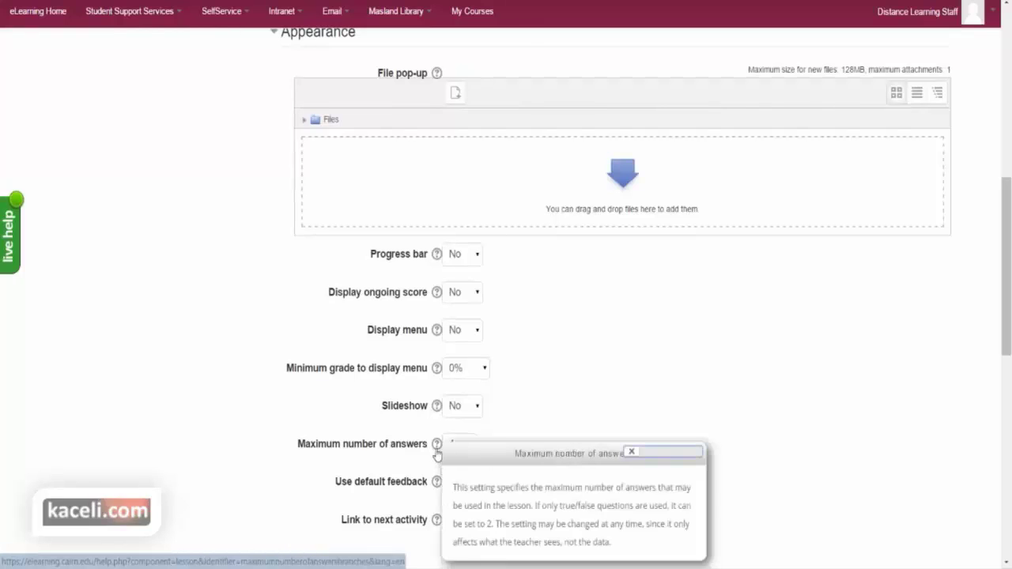
click(571, 414)
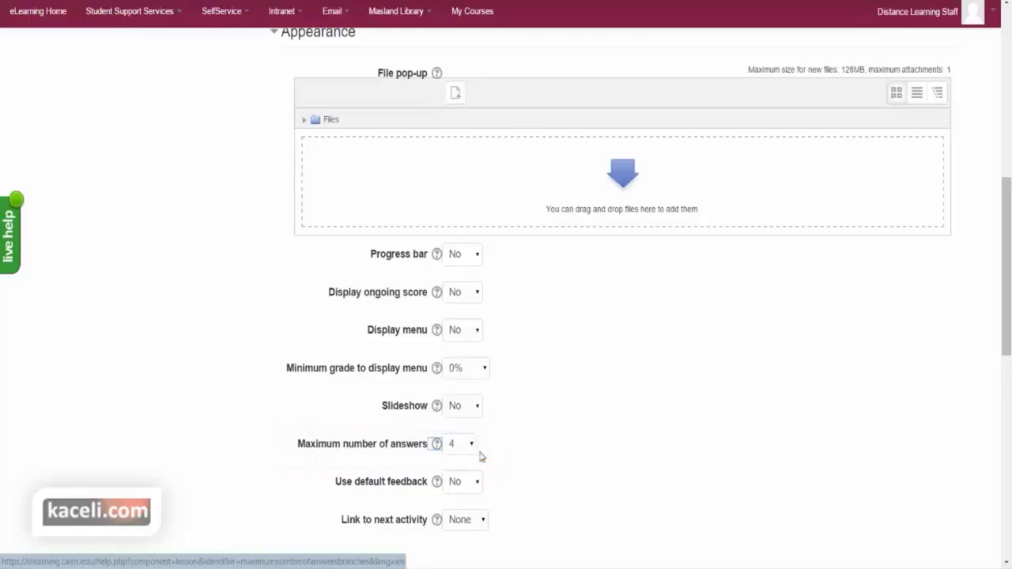
scroll(586, 447, down, 3)
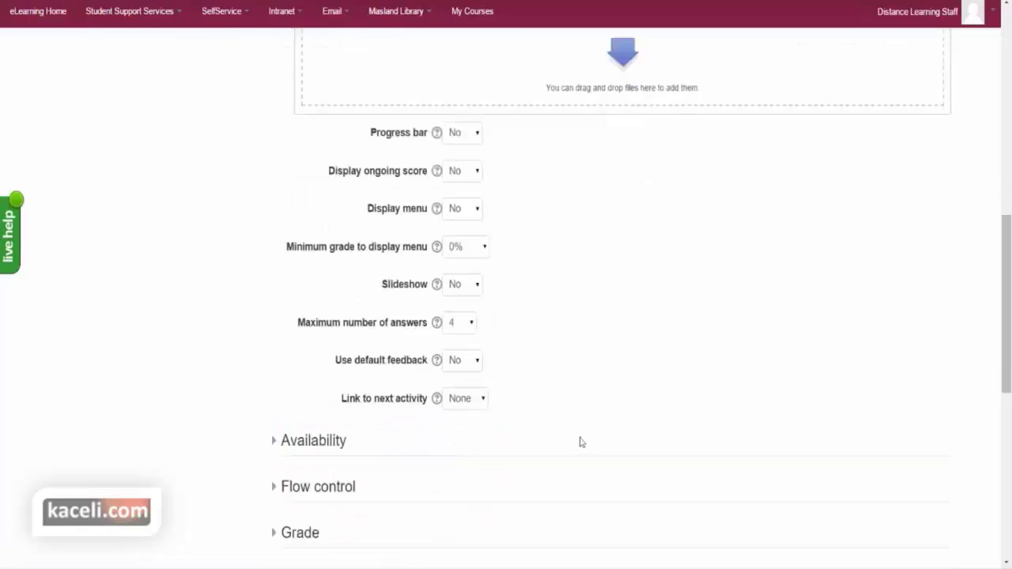
click(470, 405)
click(629, 390)
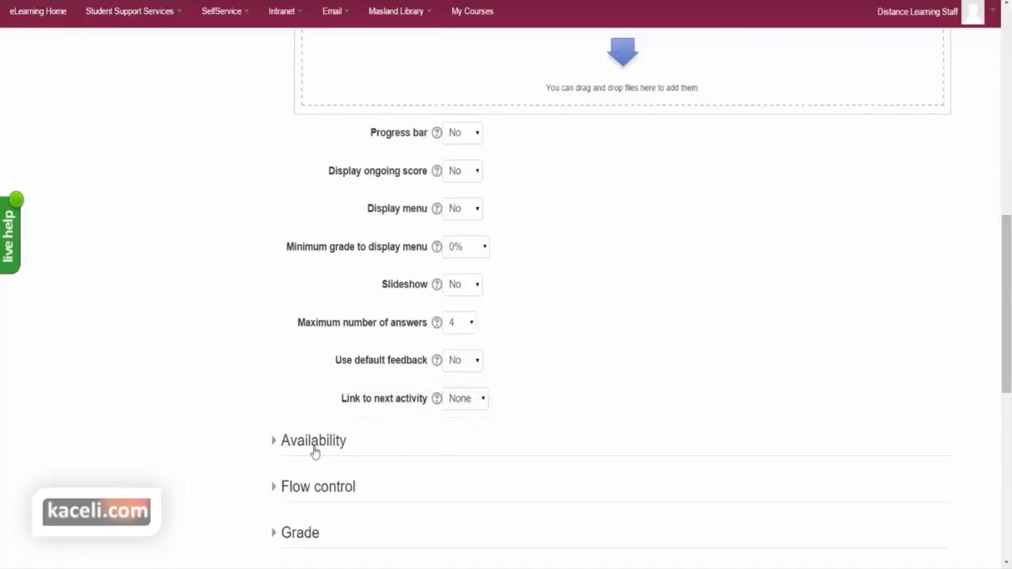
- Expand the Availability settings and examine the start date, deadline, time limit and password protection options
click(275, 443)
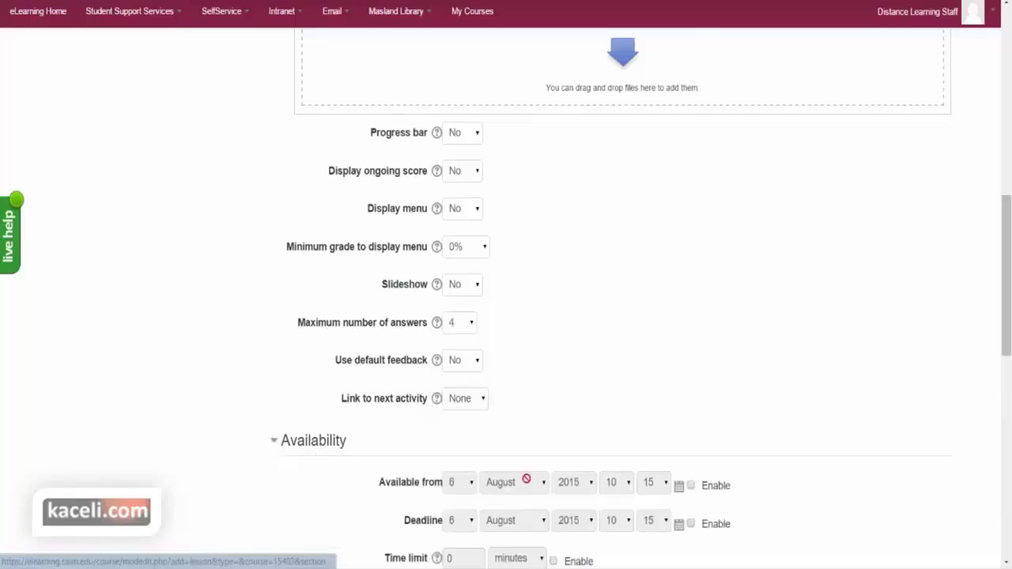
scroll(625, 443, down, 1)
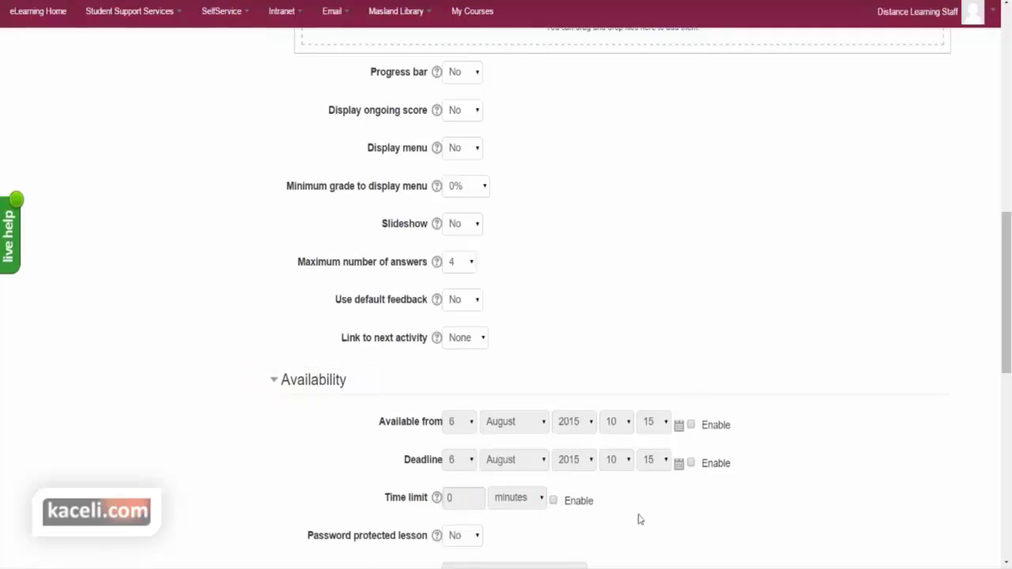
scroll(649, 514, down, 3)
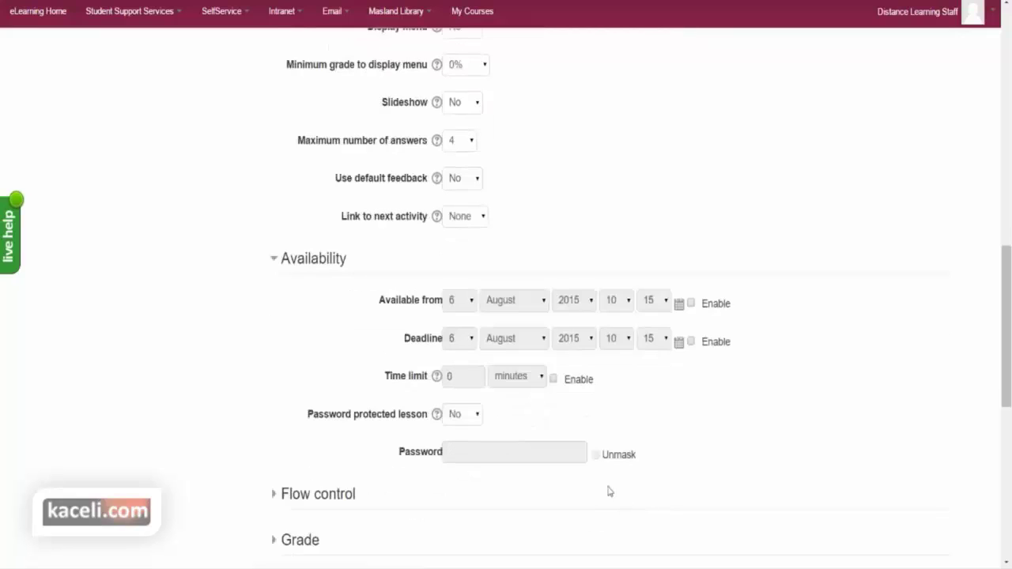
- Expand the Flow control settings and set Allow student review to Yes
scroll(632, 484, down, 1)
click(276, 436)
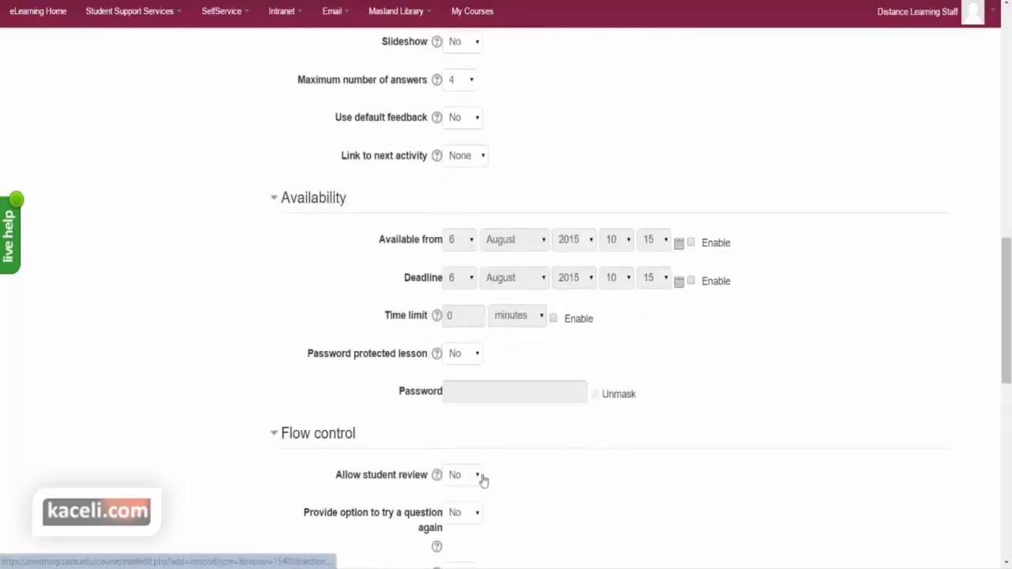
scroll(548, 477, down, 1)
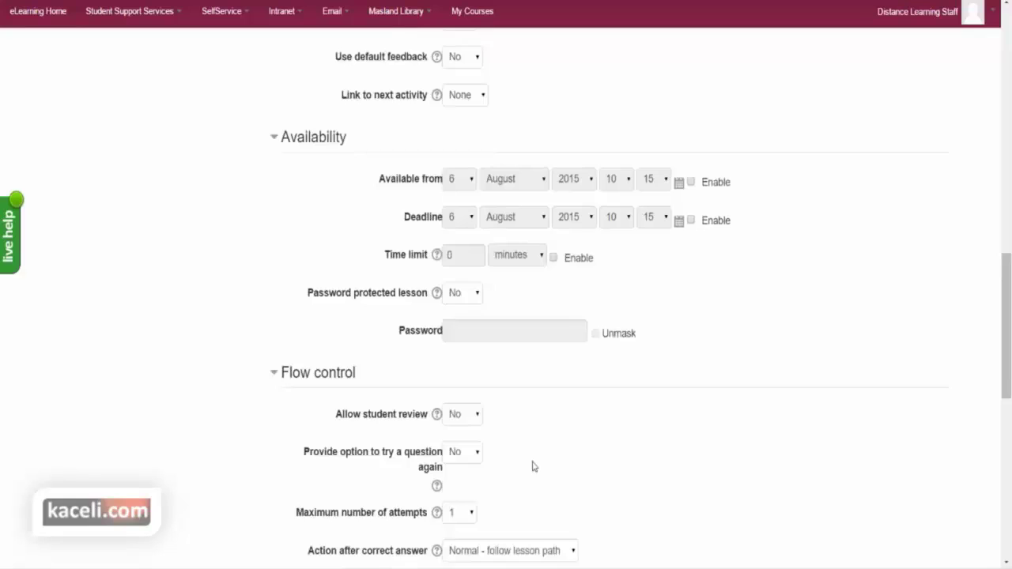
scroll(526, 475, down, 1)
click(477, 355)
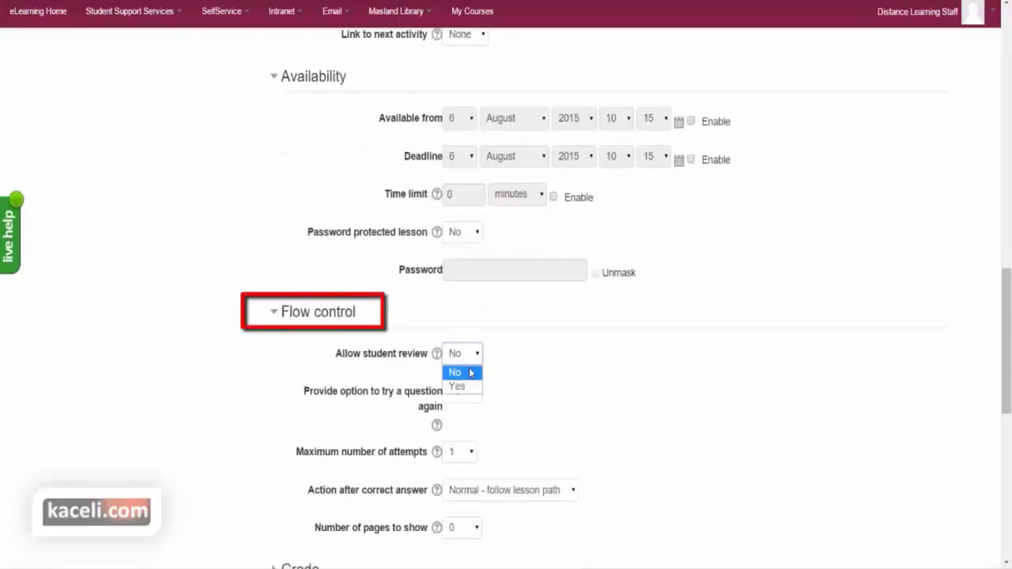
click(467, 387)
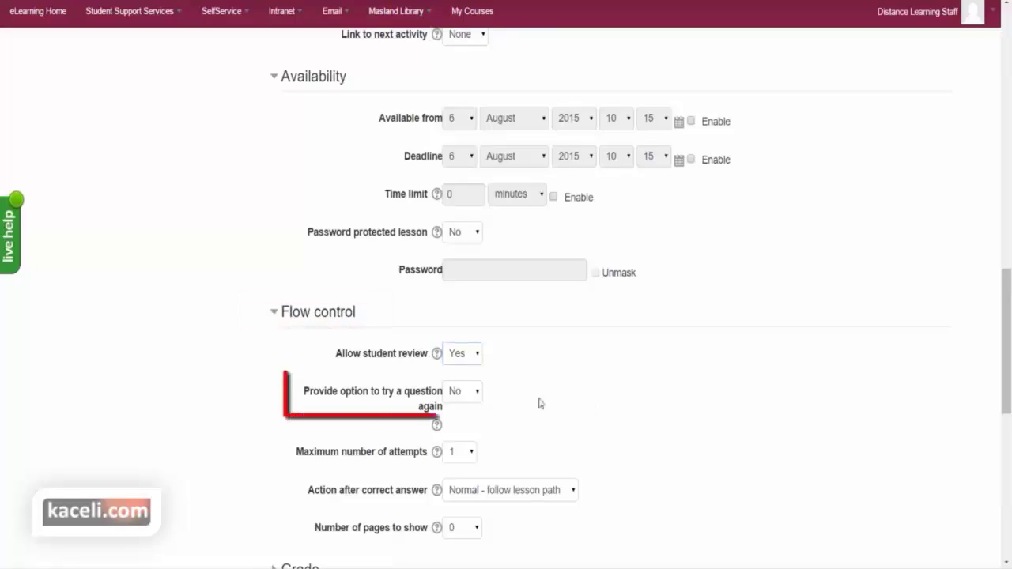
- Check the choices for letting students try a question again and view the remaining Flow control settings
click(473, 394)
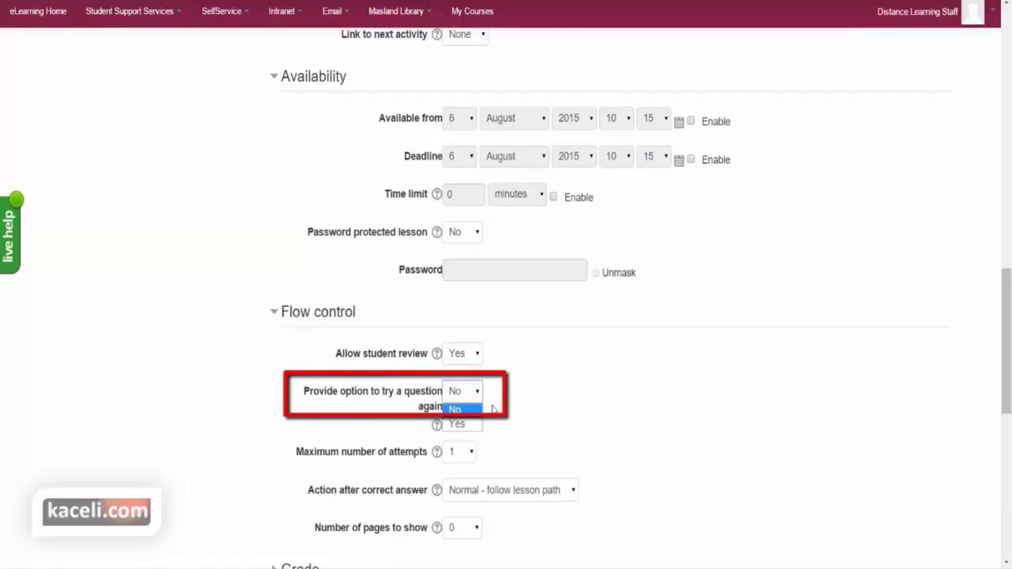
click(619, 421)
scroll(577, 434, down, 2)
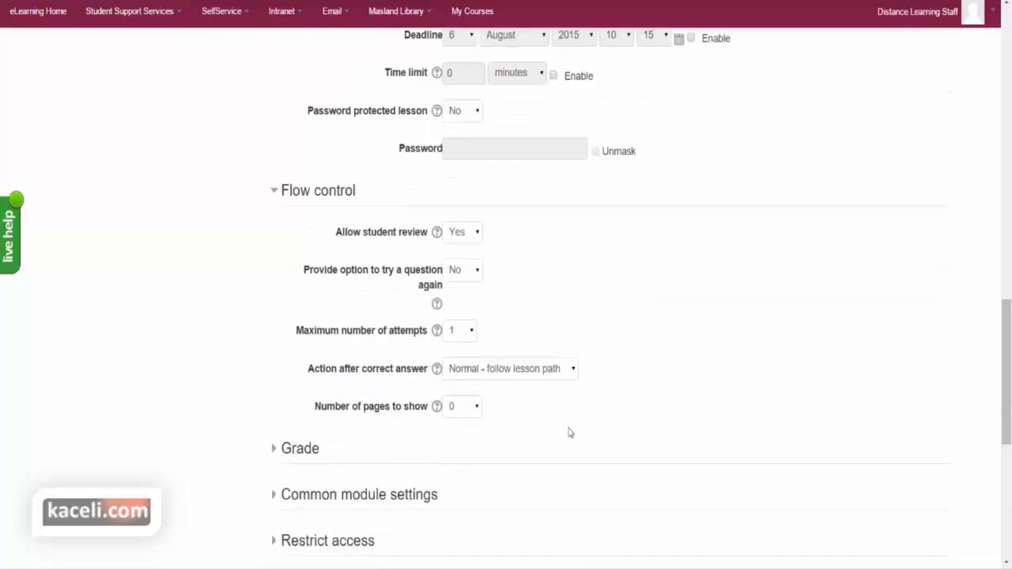
- Set the lesson's maximum number of attempts to 5 and expand the Grade settings
click(465, 334)
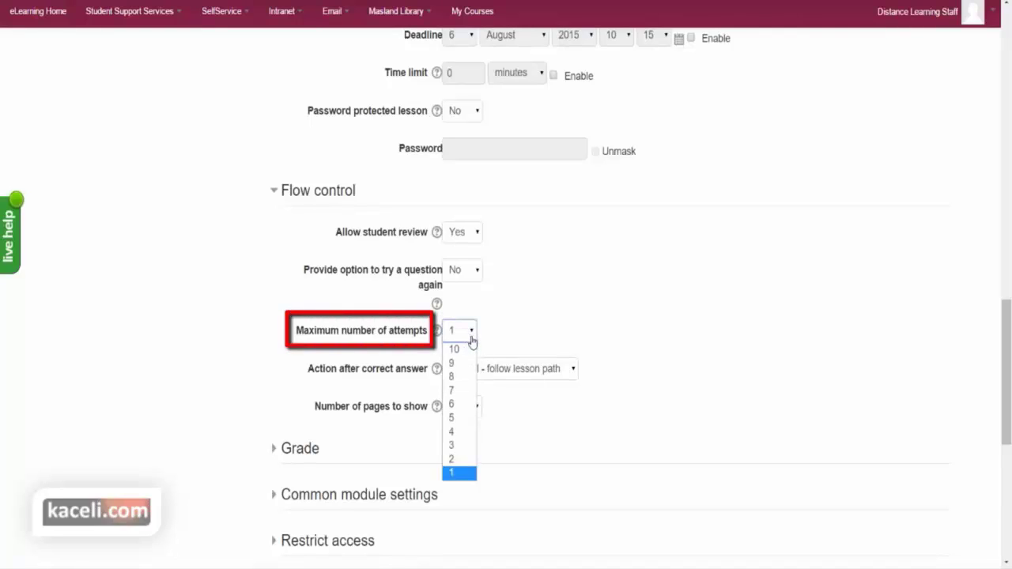
click(466, 419)
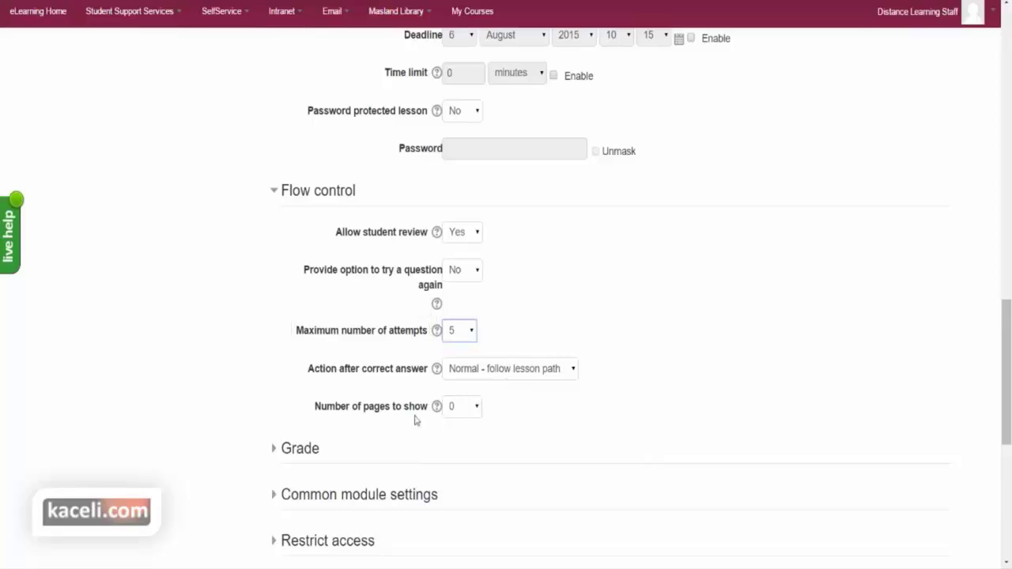
click(276, 449)
scroll(276, 449, down, 1)
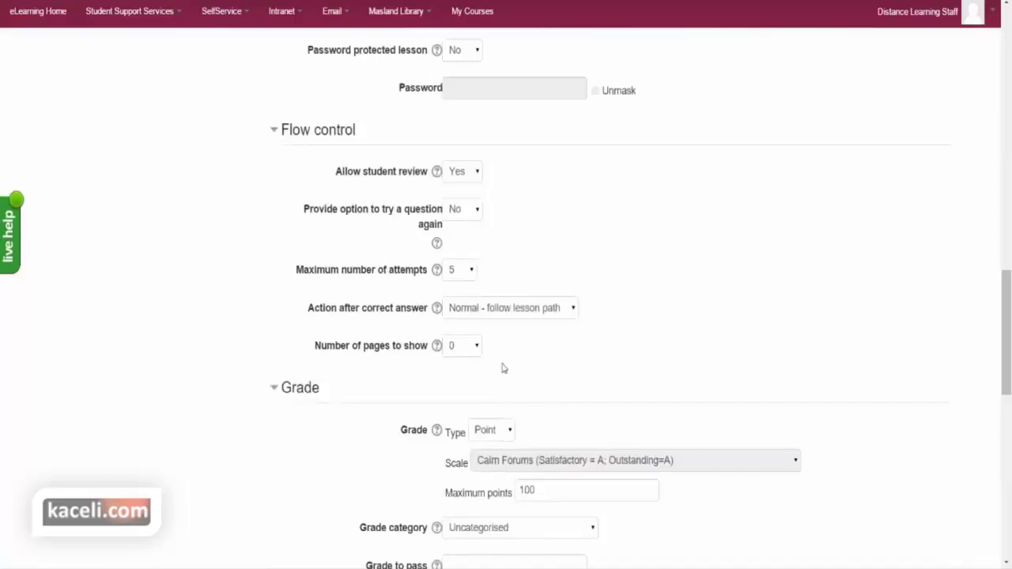
scroll(689, 339, down, 1)
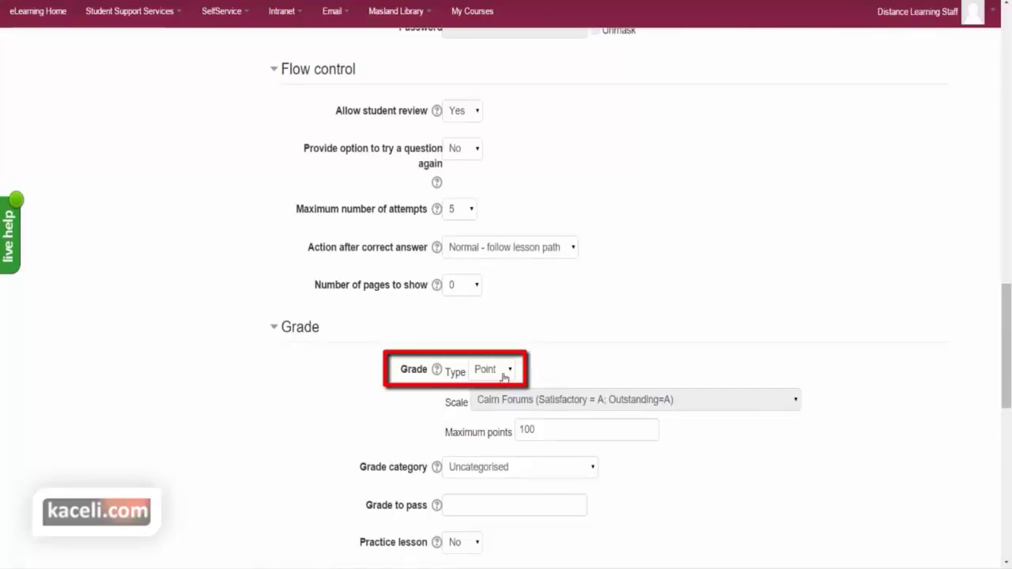
- Check the maximum points and set the grade category to Homework Assignments
click(532, 432)
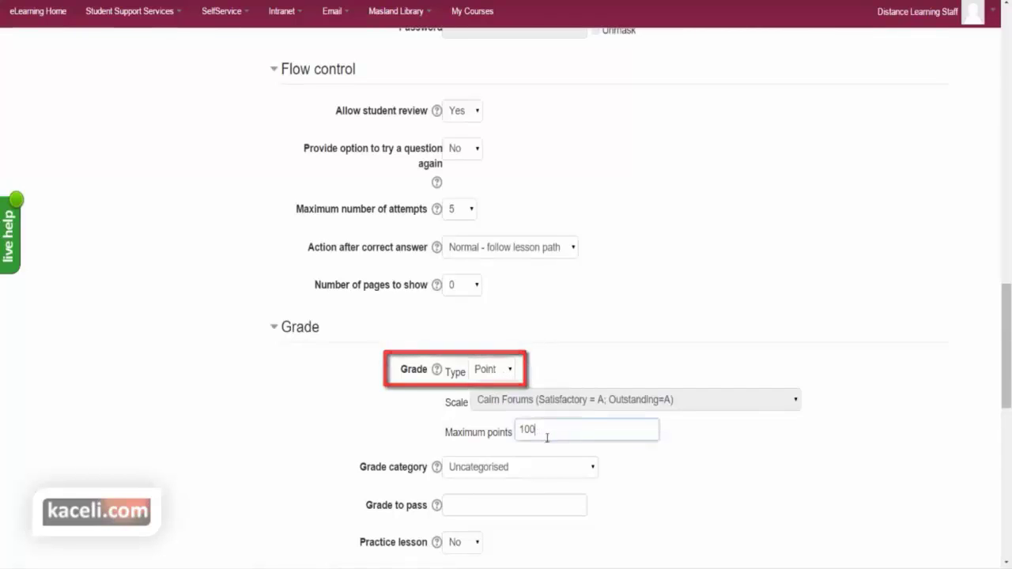
click(574, 473)
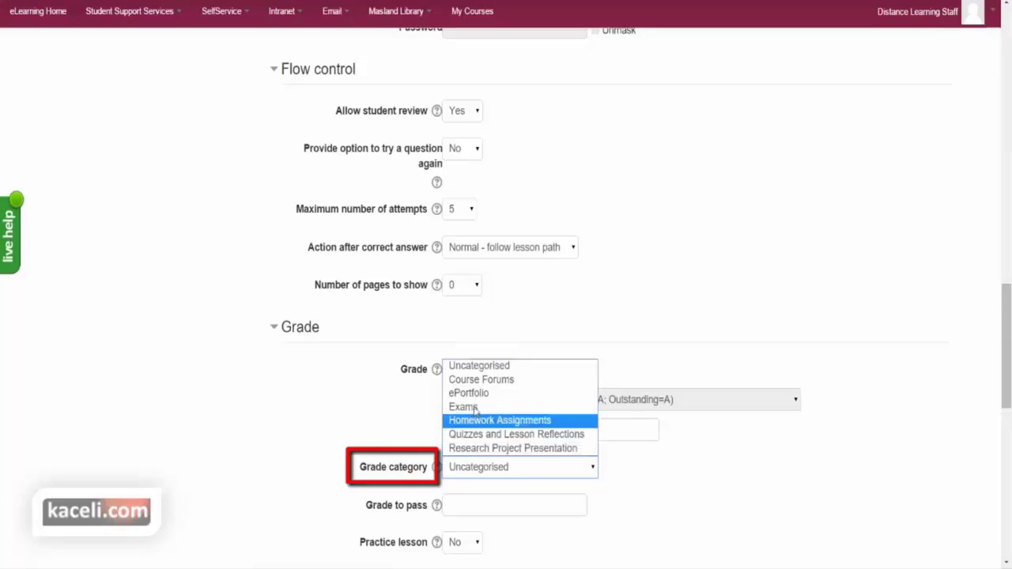
click(606, 477)
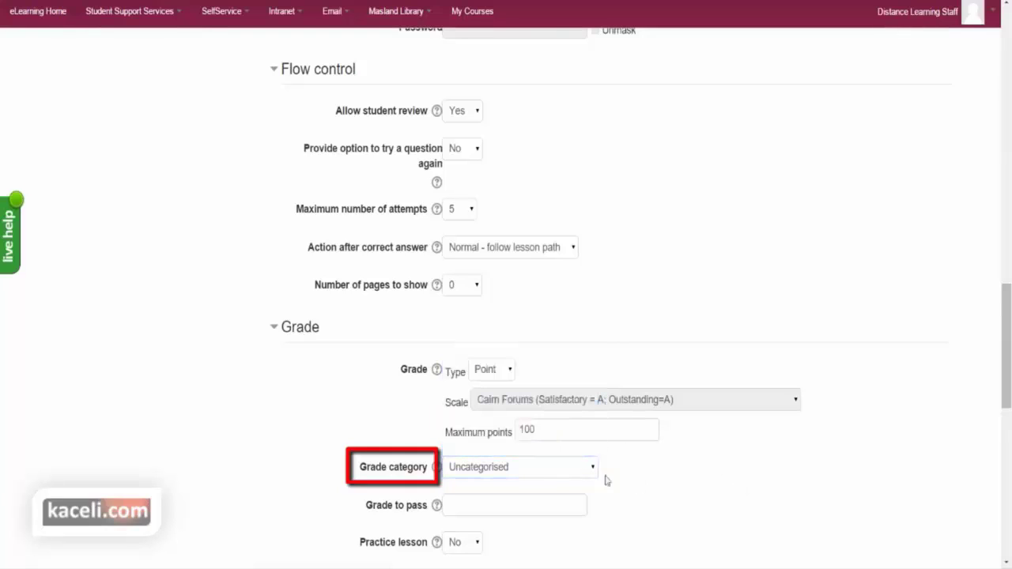
click(510, 475)
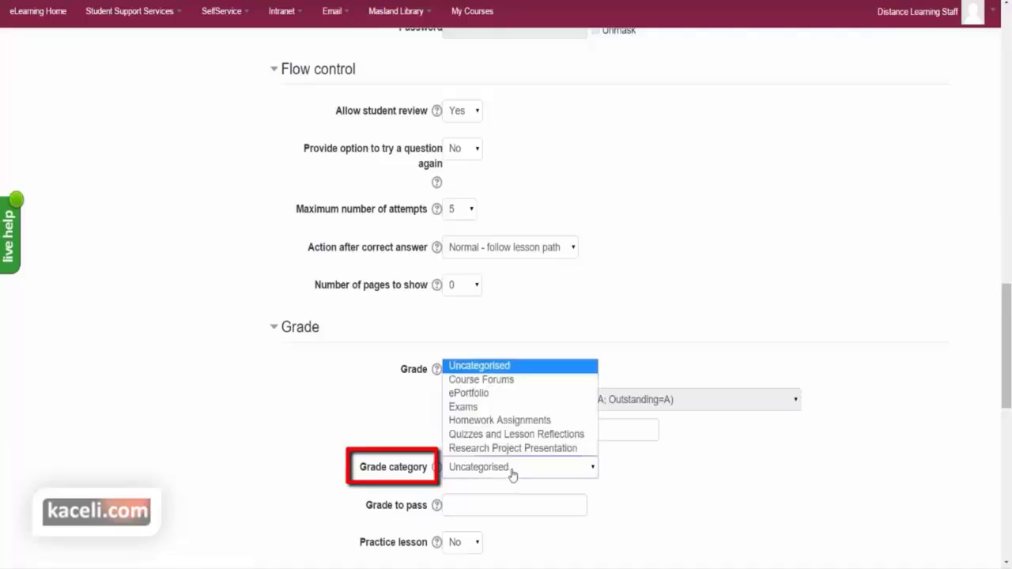
click(511, 420)
- Set Re-takes allowed to Yes and Handling of re-takes to Use maximum
scroll(735, 478, down, 3)
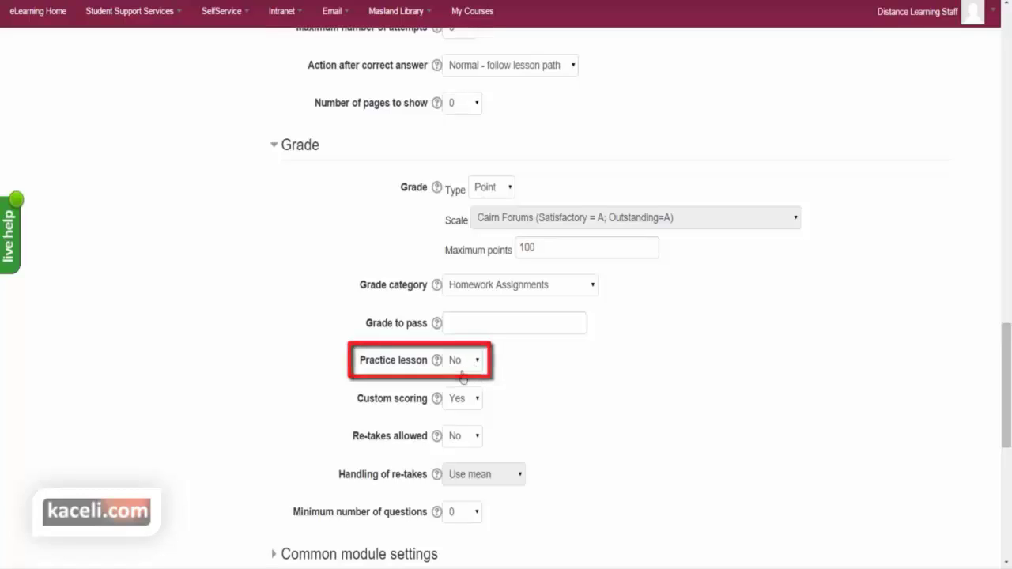
click(467, 437)
click(459, 469)
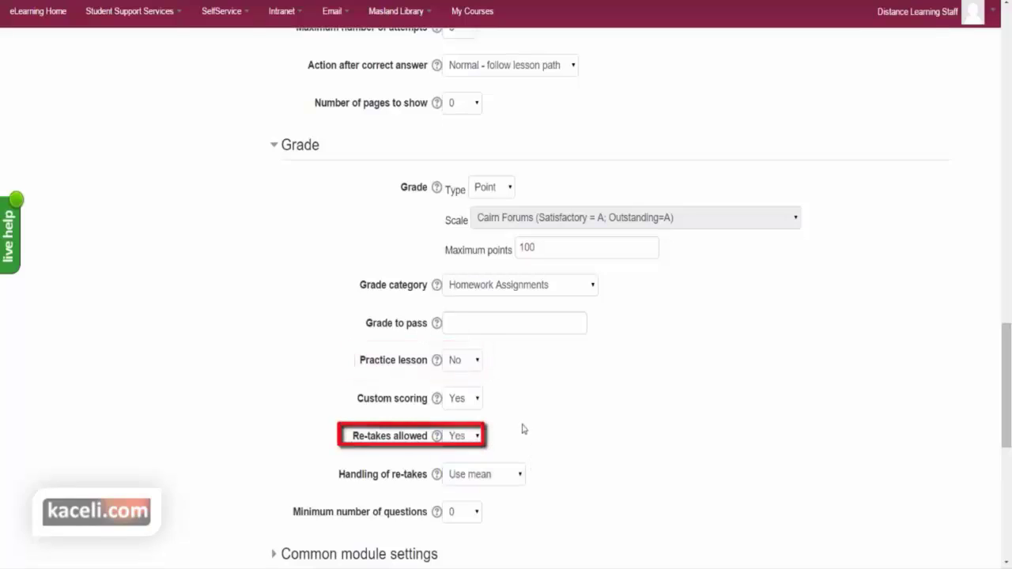
click(506, 479)
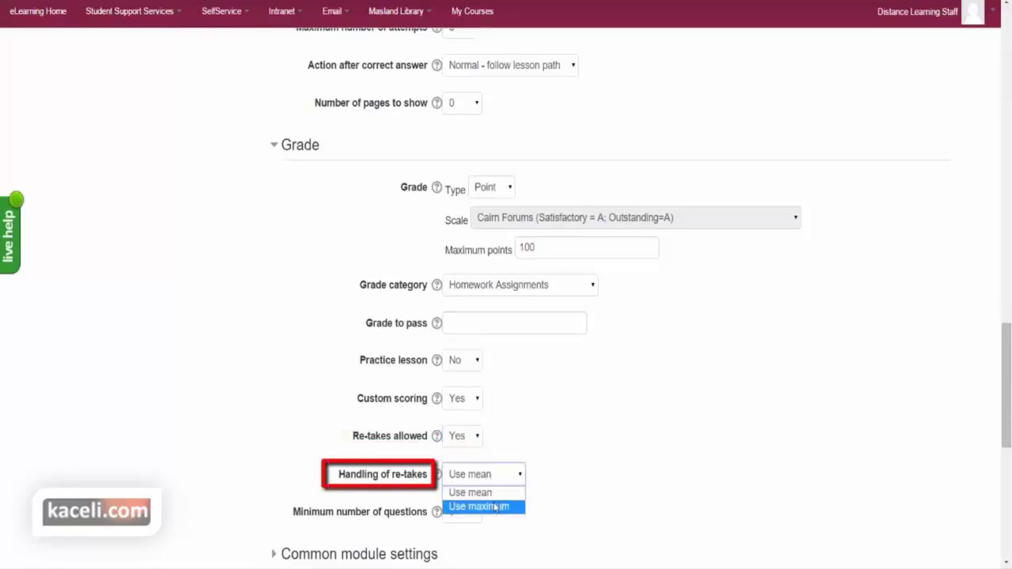
click(497, 508)
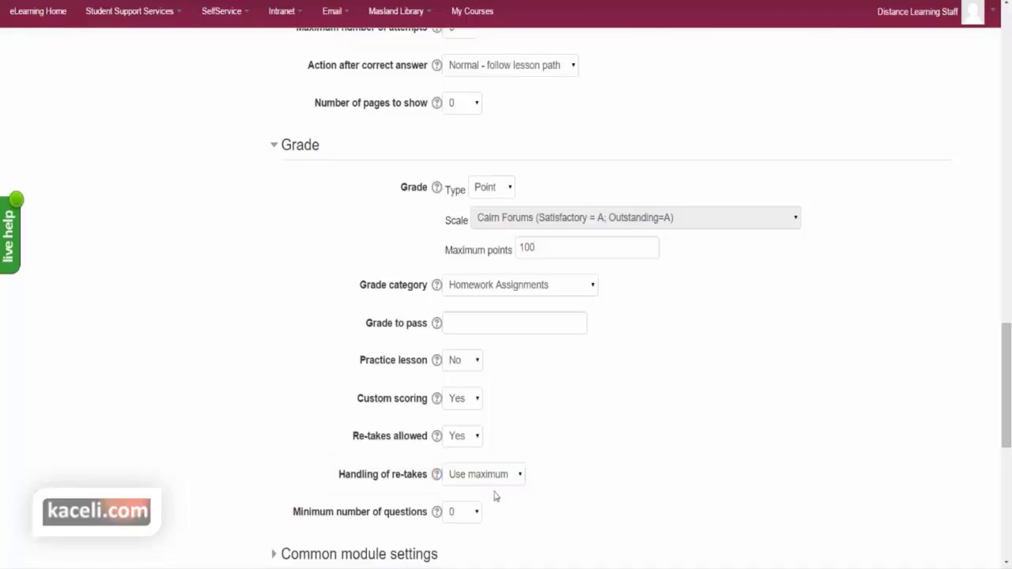
- Expand the Common module settings and review the visibility, ID number and group options
scroll(662, 491, down, 2)
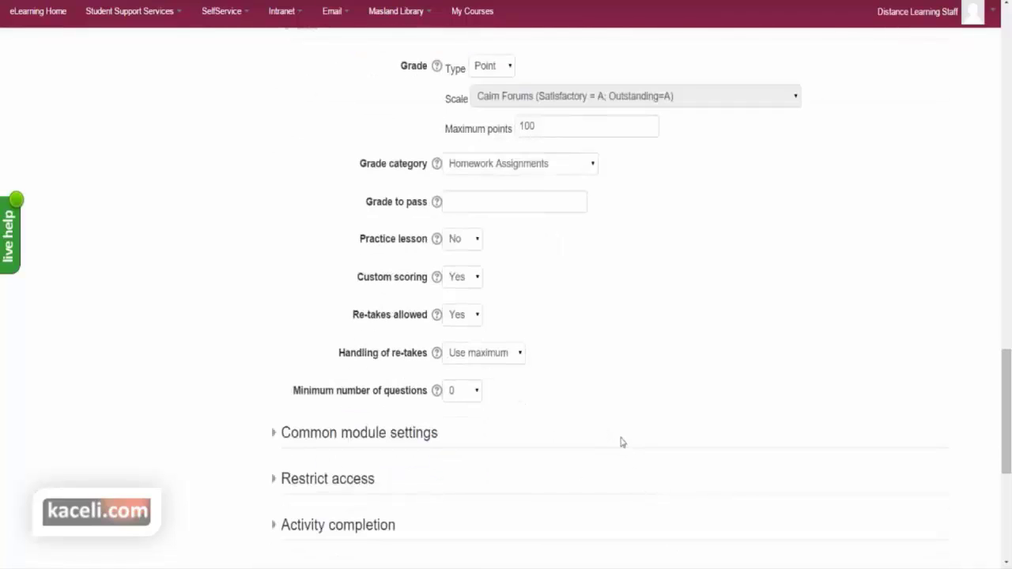
scroll(576, 423, down, 1)
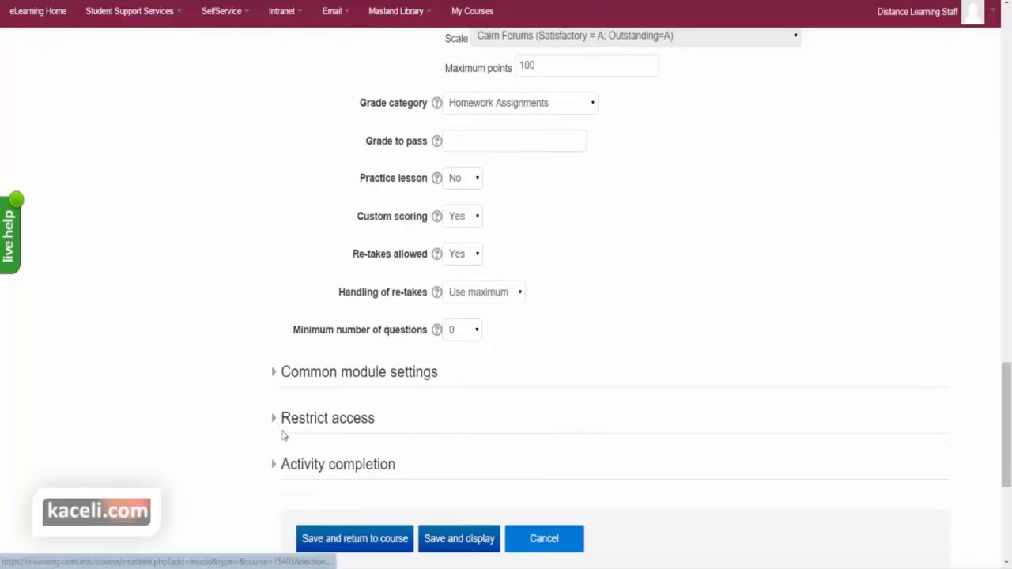
click(279, 372)
scroll(606, 432, down, 2)
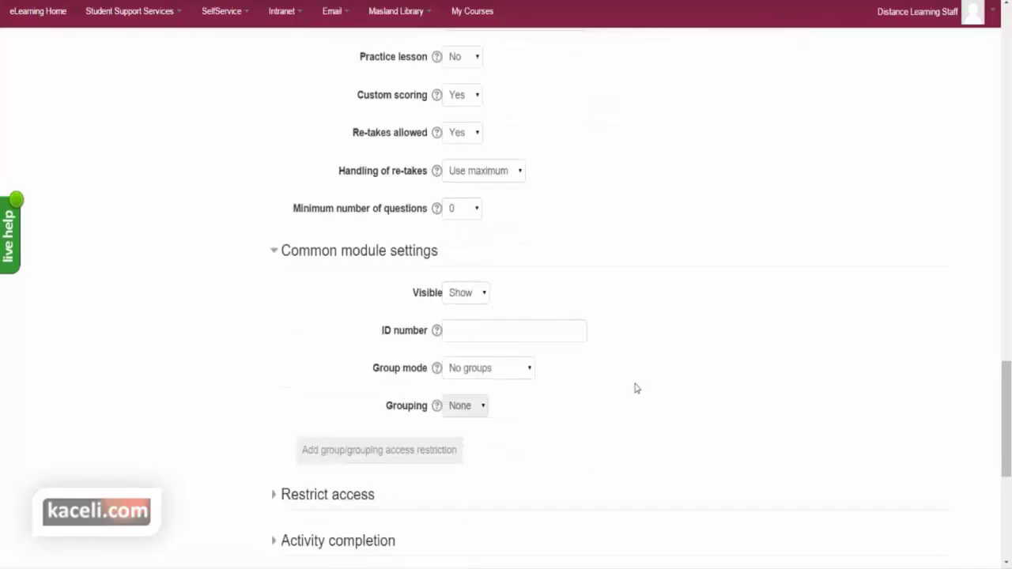
scroll(482, 469, down, 1)
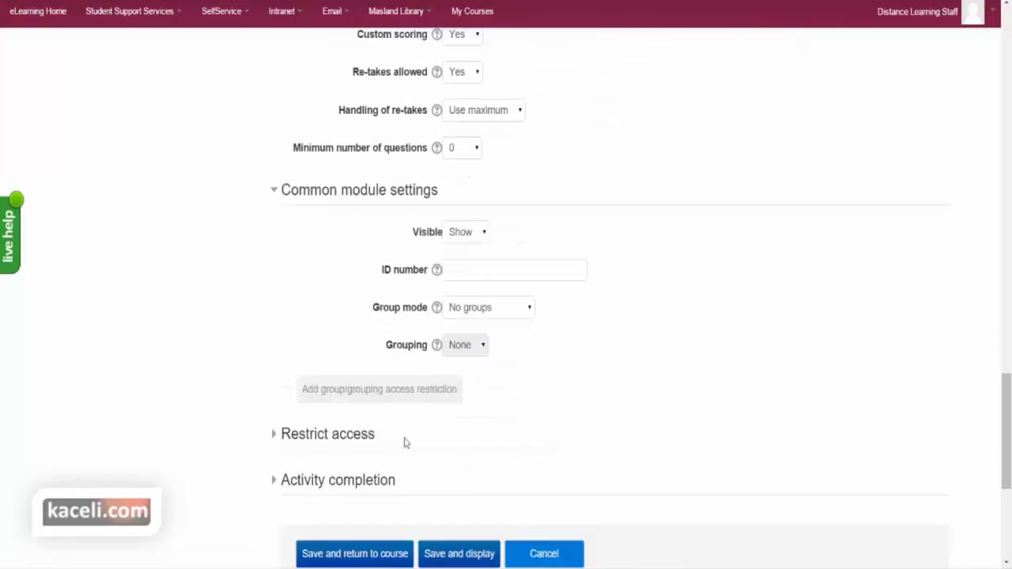
- Expand the Activity completion settings and set Completion tracking to "Show activity as complete when conditions are met"
click(277, 483)
scroll(597, 409, down, 4)
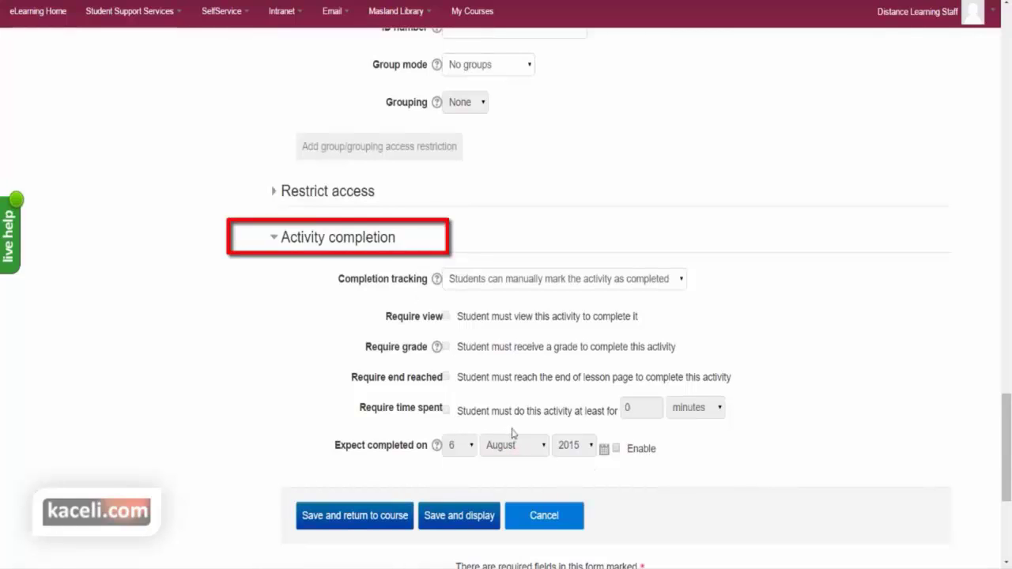
click(514, 281)
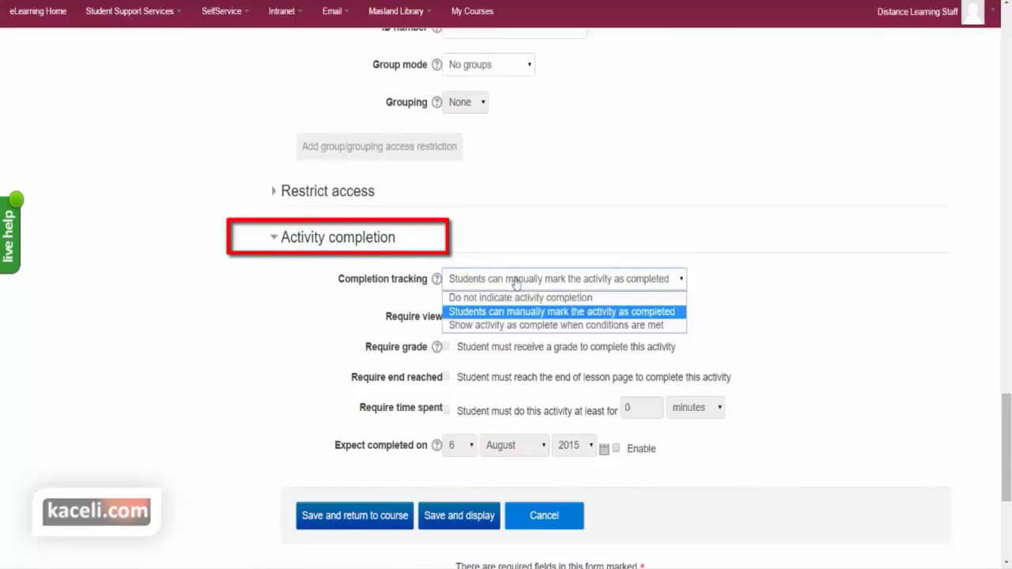
click(496, 325)
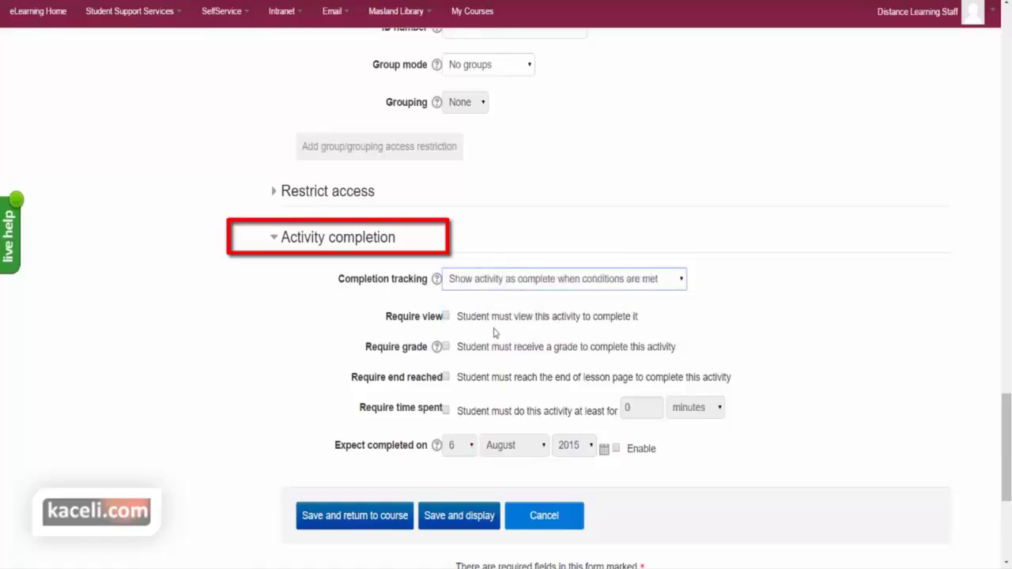
- Require students to spend at least 30 minutes on the activity, and save the lesson, returning to the course
click(446, 411)
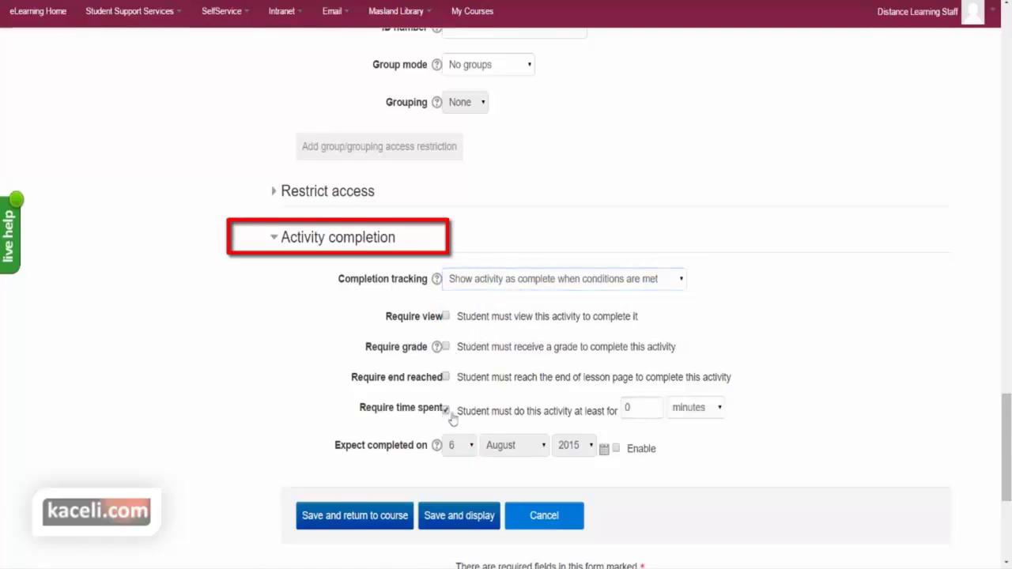
click(647, 406)
key(ctrl+a)
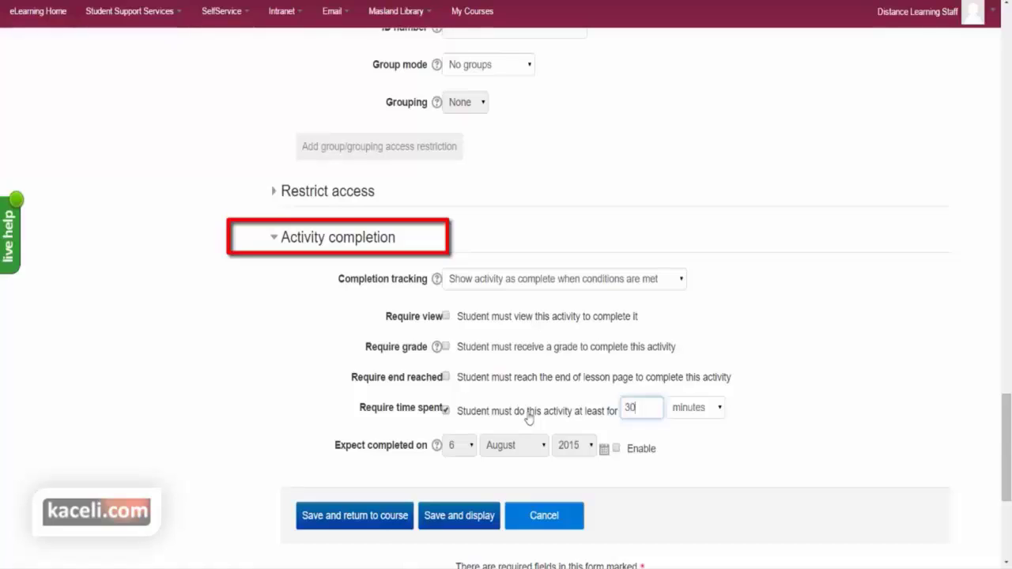
click(357, 525)
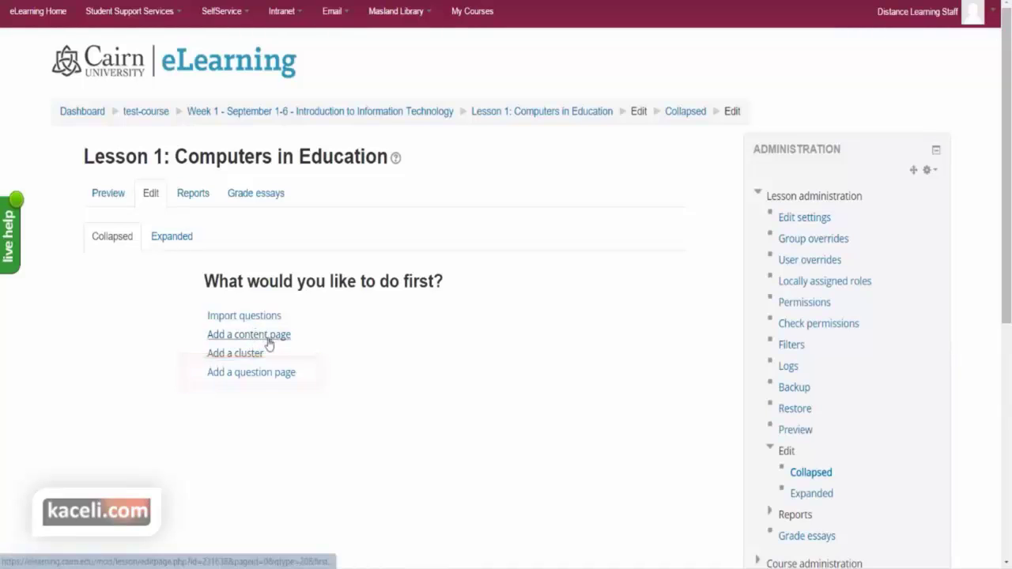
- Add a content page titled "Defining Computers" with the contents "After reading chapter 1 in your textbook, review this lesson." and "Computers are ... sdfsdf"
click(269, 342)
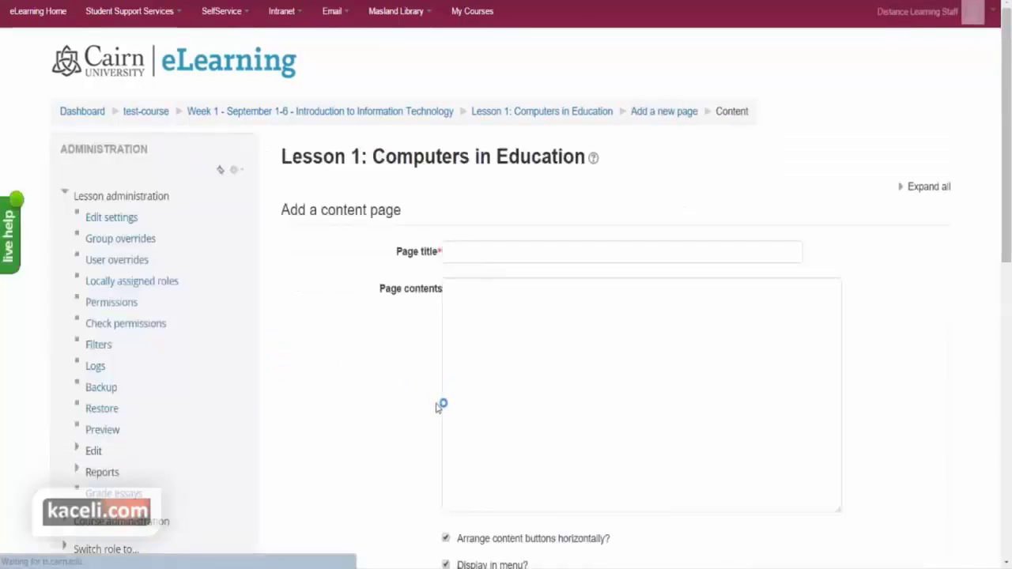
click(530, 250)
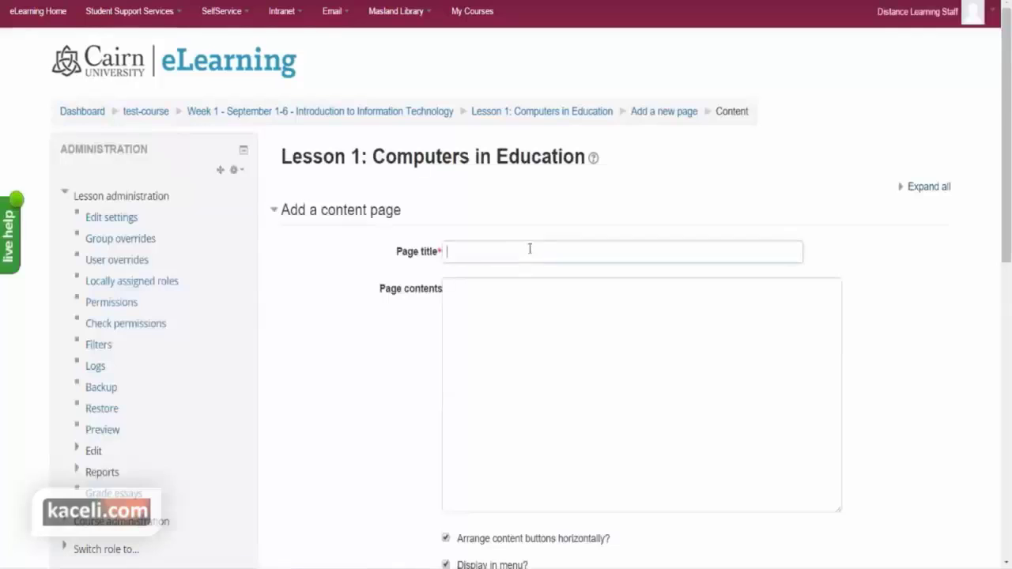
text(Defining Computers)
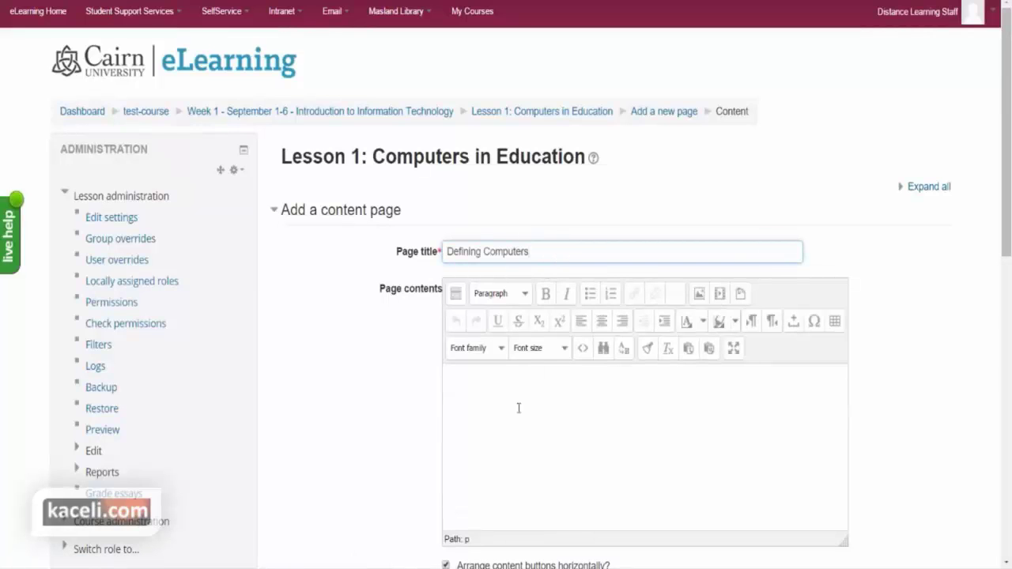
click(525, 413)
text(After reading chapter 1 in your textbook, review this lesson.  Computers are ...)
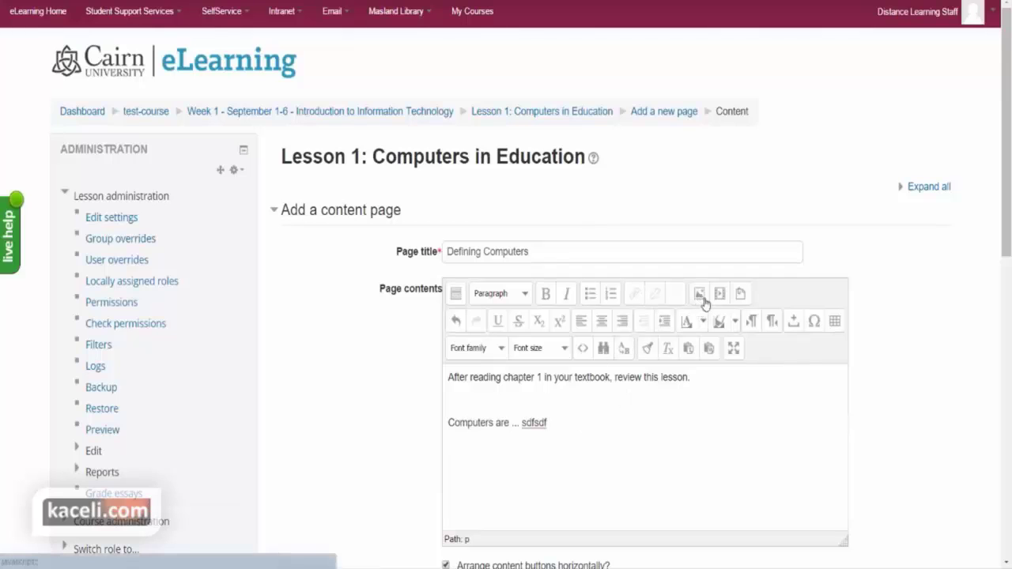
- Start inserting an image in the page contents and upload "How computers work image" from the Presentations and Resources folder
click(456, 295)
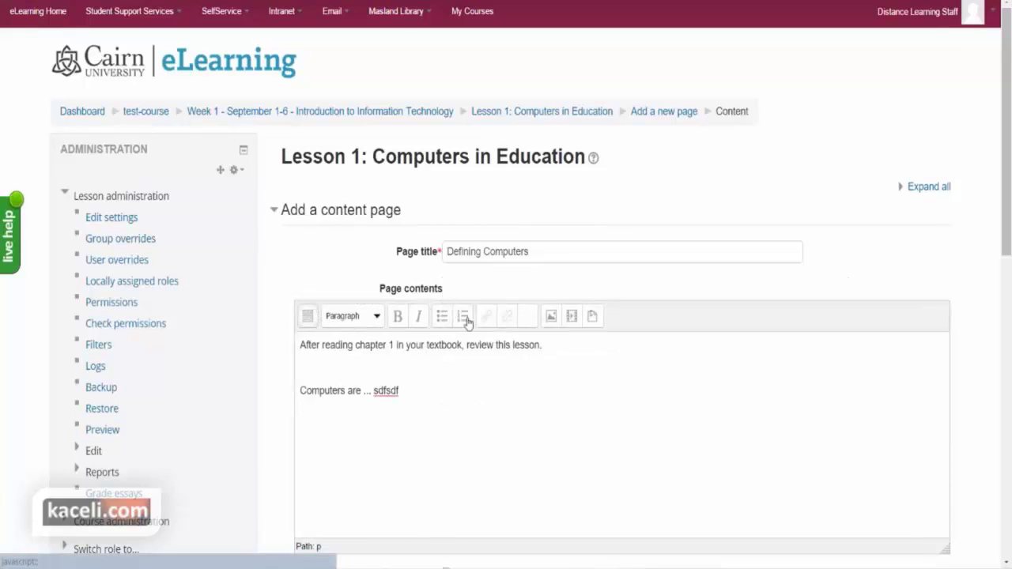
click(309, 318)
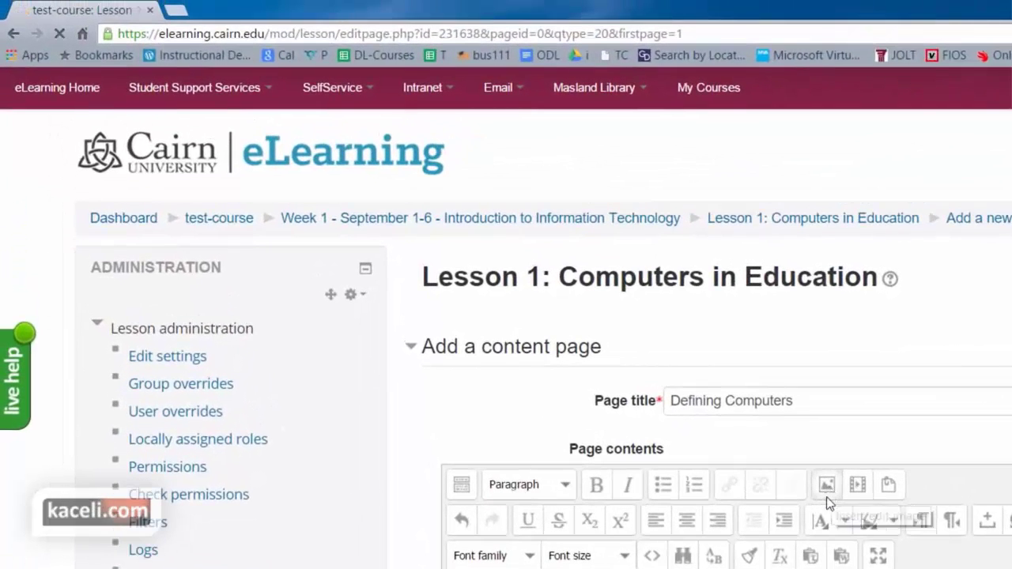
click(718, 420)
click(701, 333)
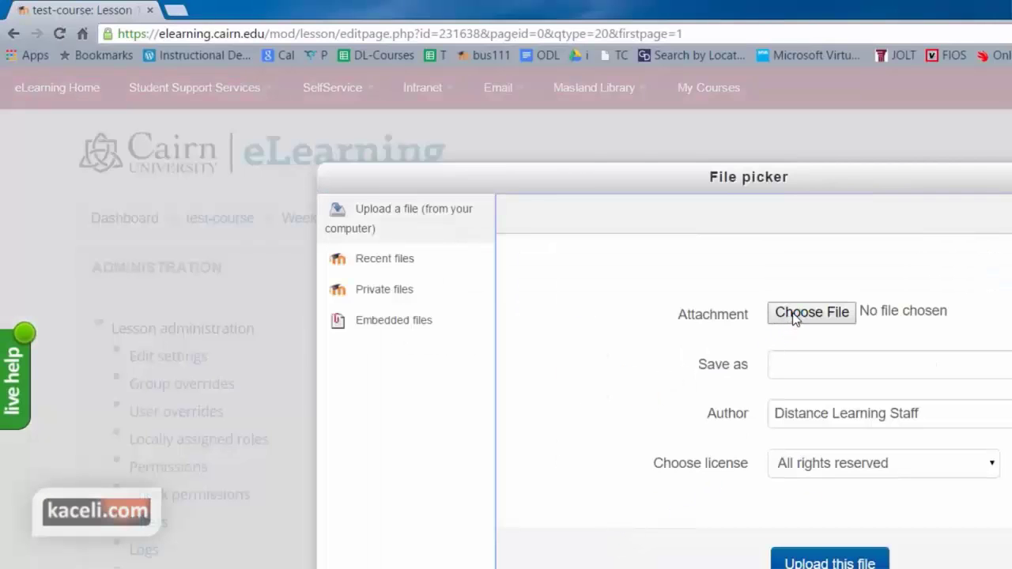
click(795, 316)
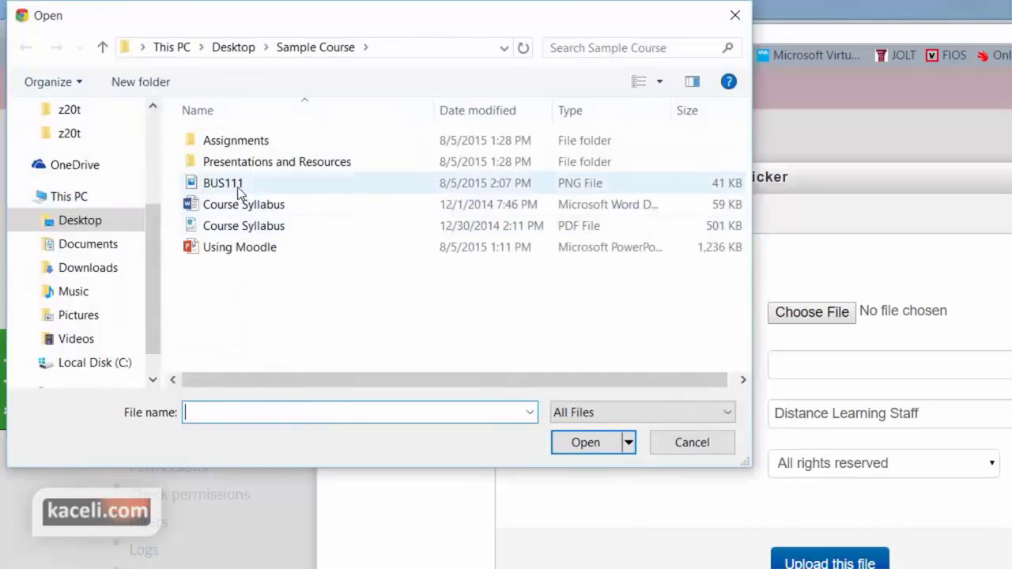
double_click(234, 164)
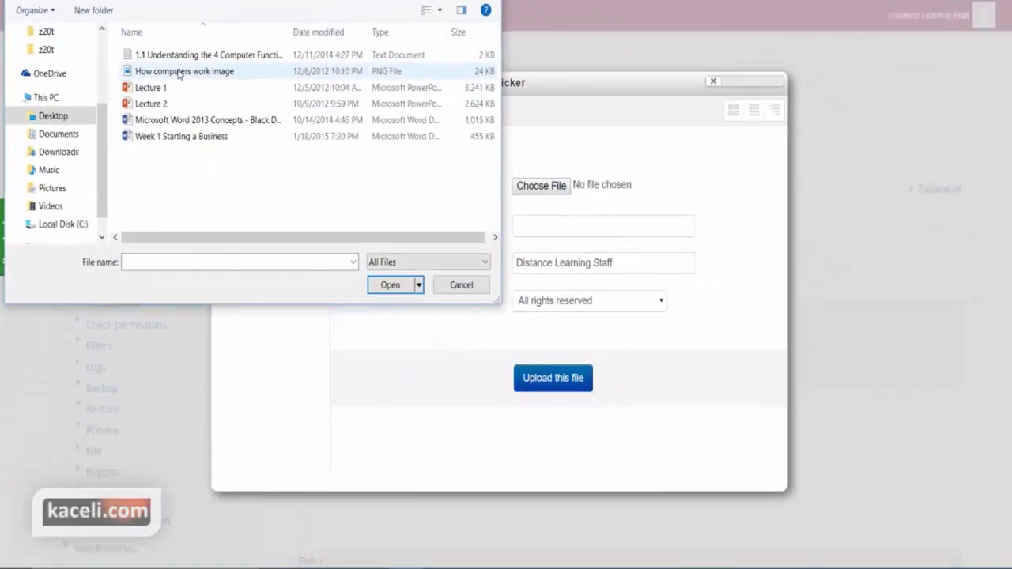
double_click(263, 156)
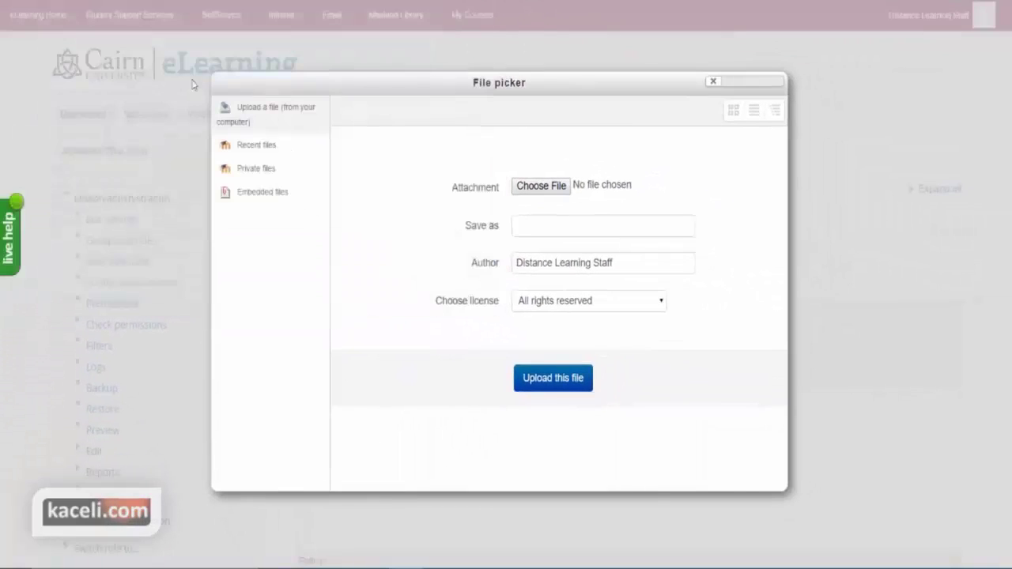
click(554, 379)
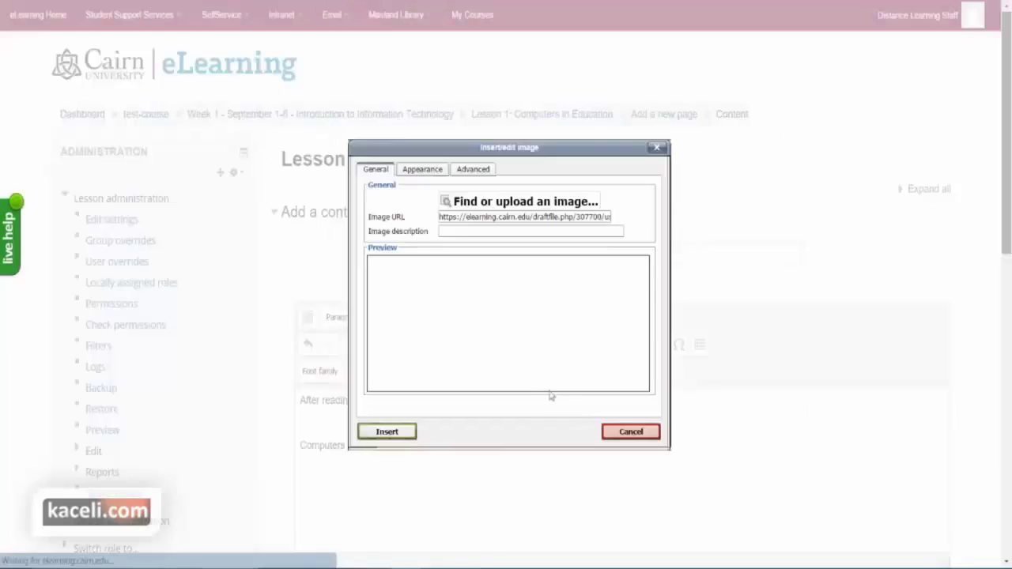
- Set the image width to 350 px with proportions constrained, align it right, and insert it into the page contents
click(420, 172)
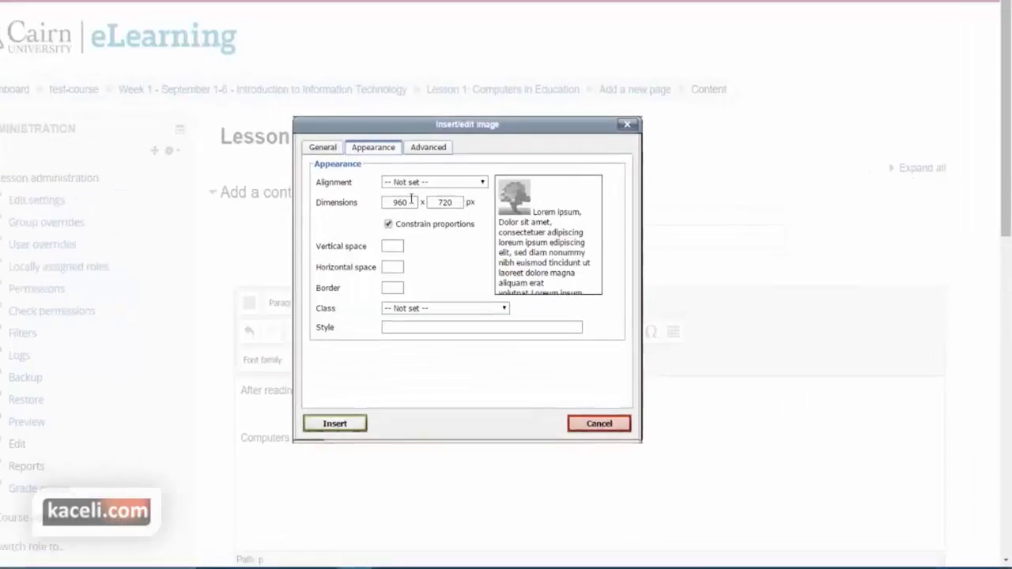
double_click(174, 110)
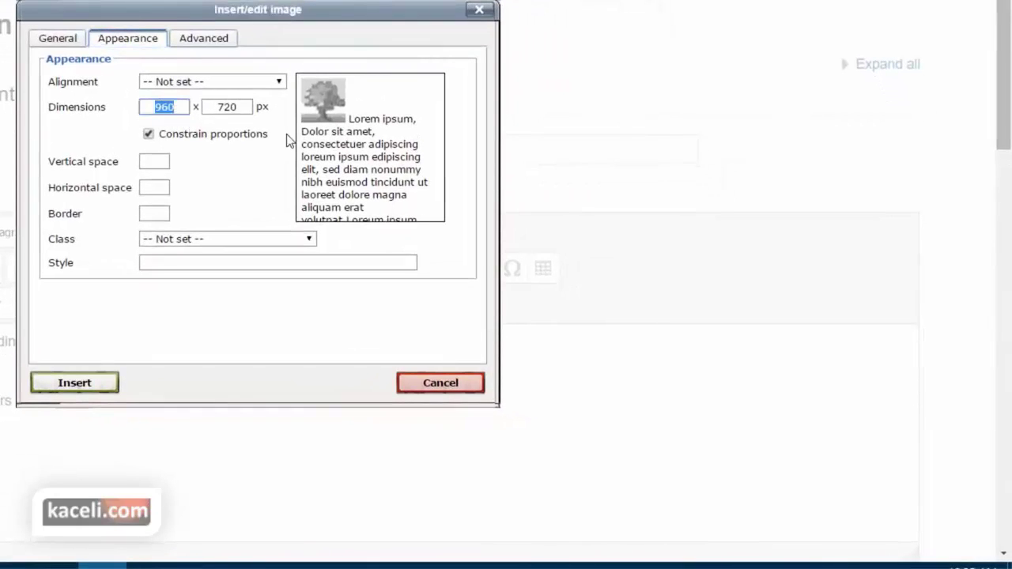
text(350)
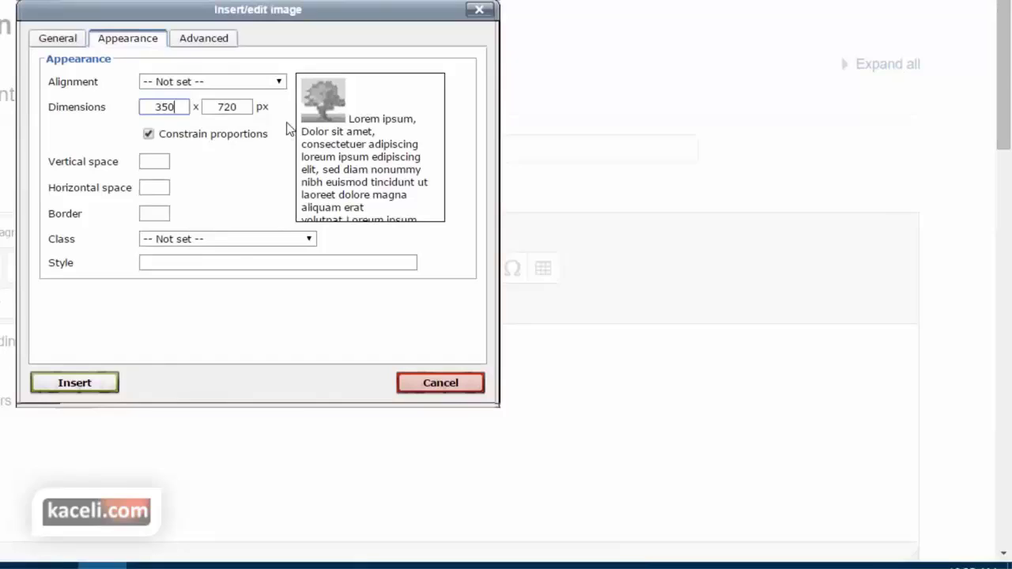
click(247, 193)
click(218, 83)
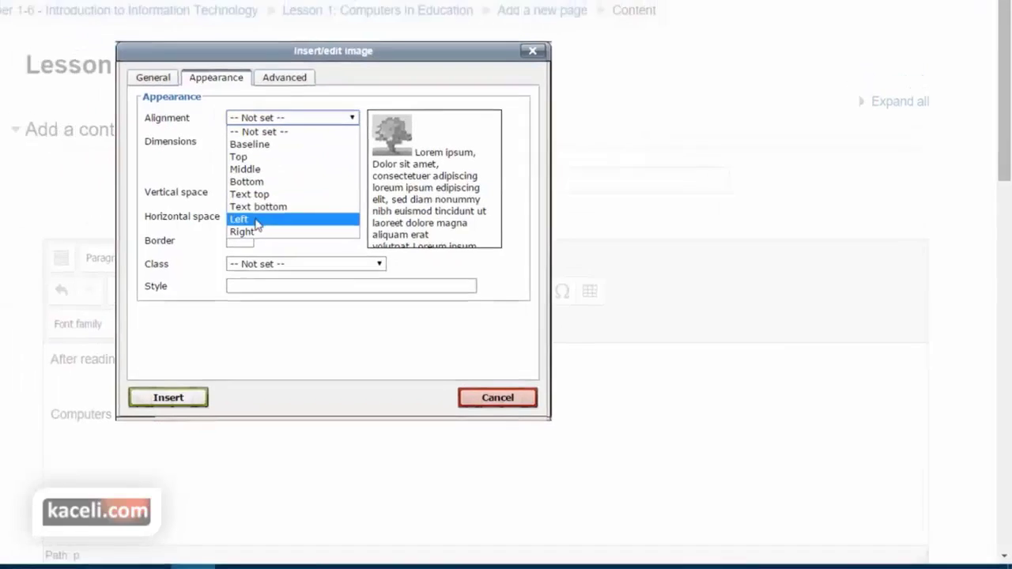
click(166, 204)
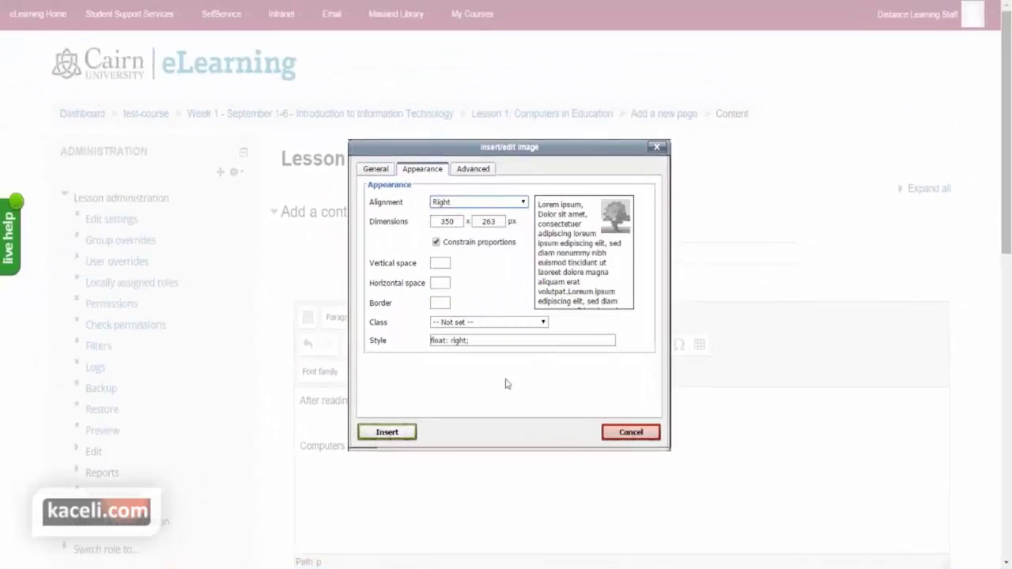
click(395, 435)
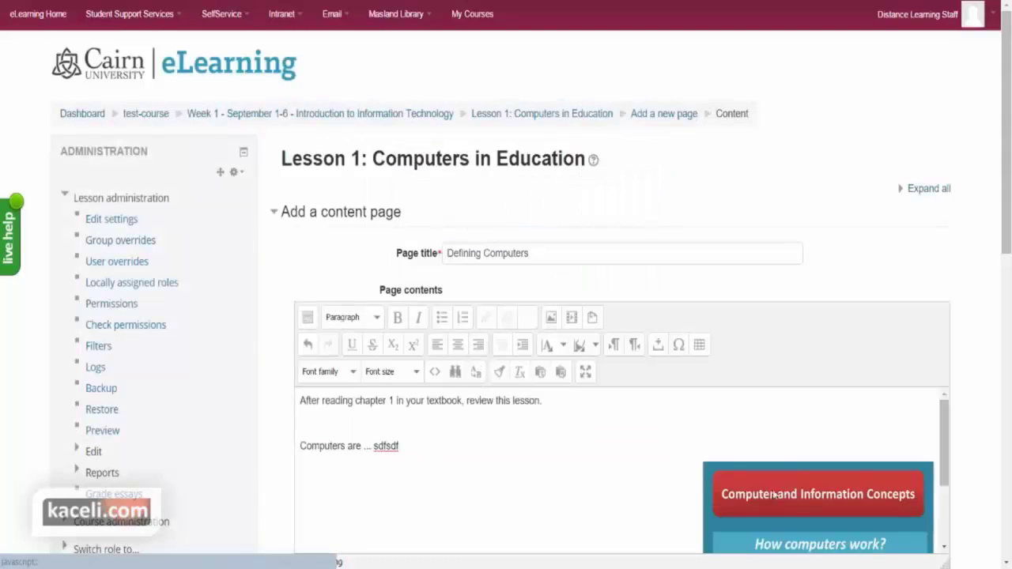
scroll(877, 484, down, 1)
scroll(498, 486, up, 1)
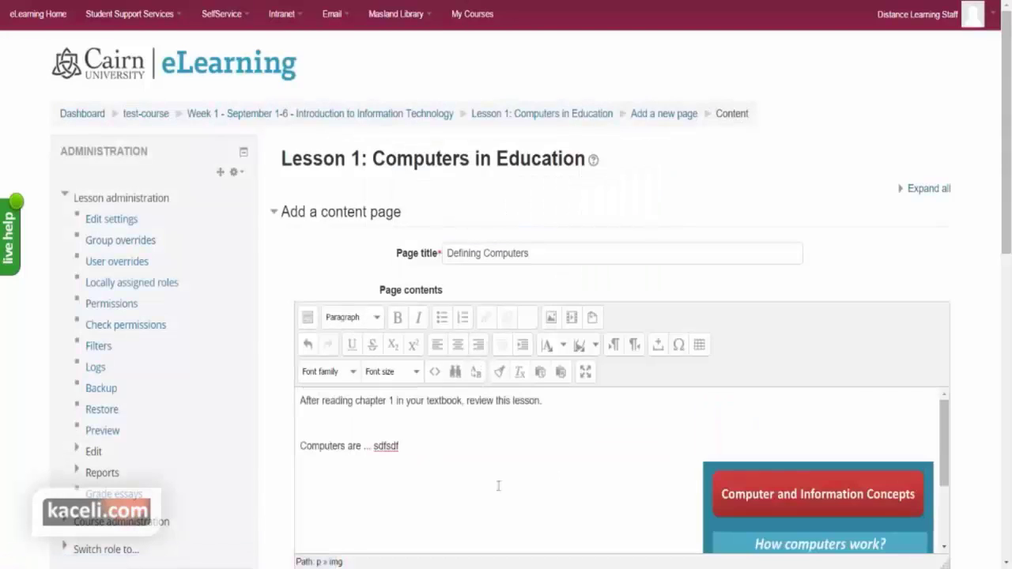
- Add the line "Review also this PowerPoint:" and link "this PowerPoint" to the file Lecture 1, uploaded from the computer
click(458, 457)
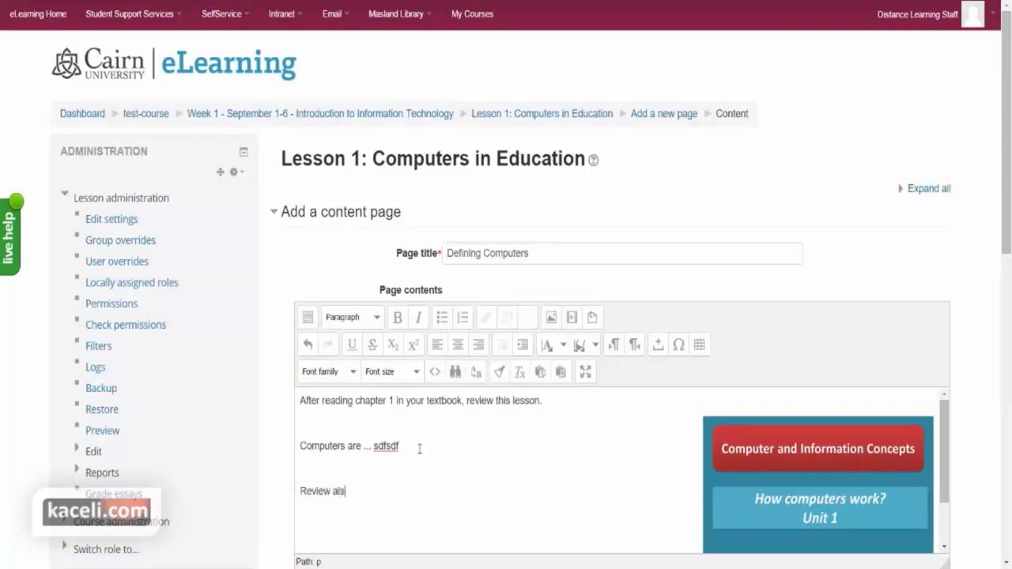
text(powerPoint:)
drag(407, 490, 351, 492)
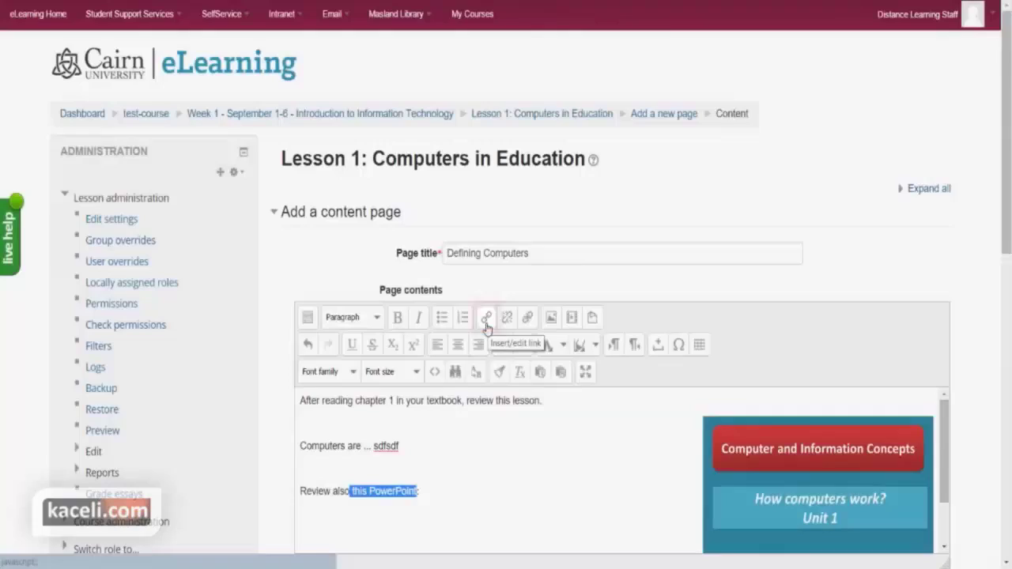
click(485, 318)
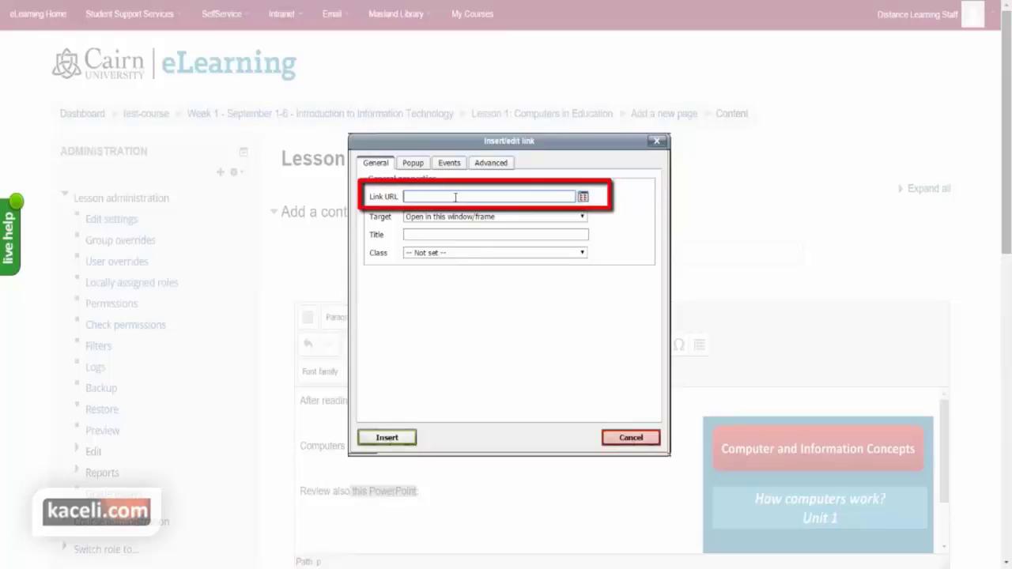
click(583, 198)
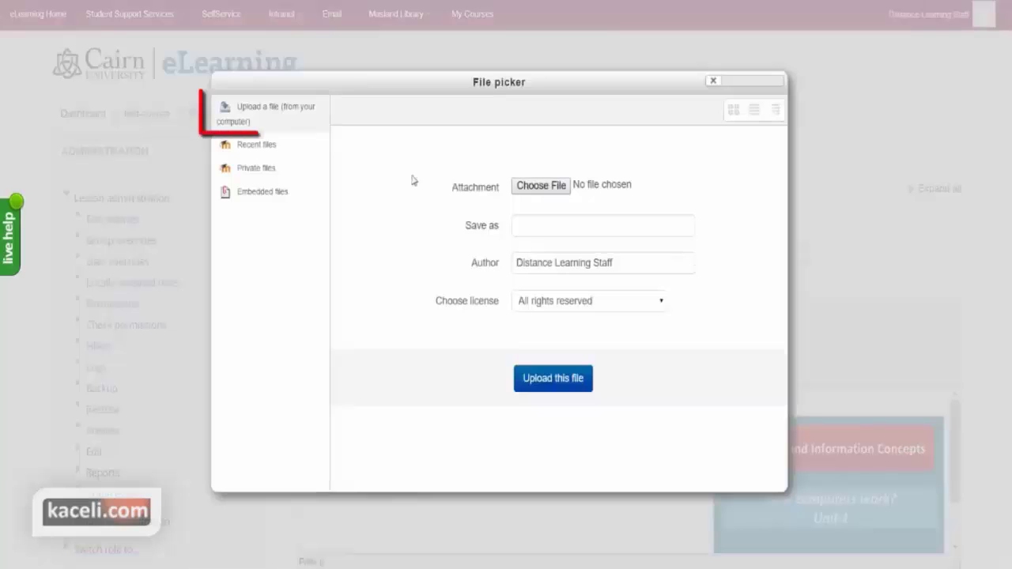
click(269, 112)
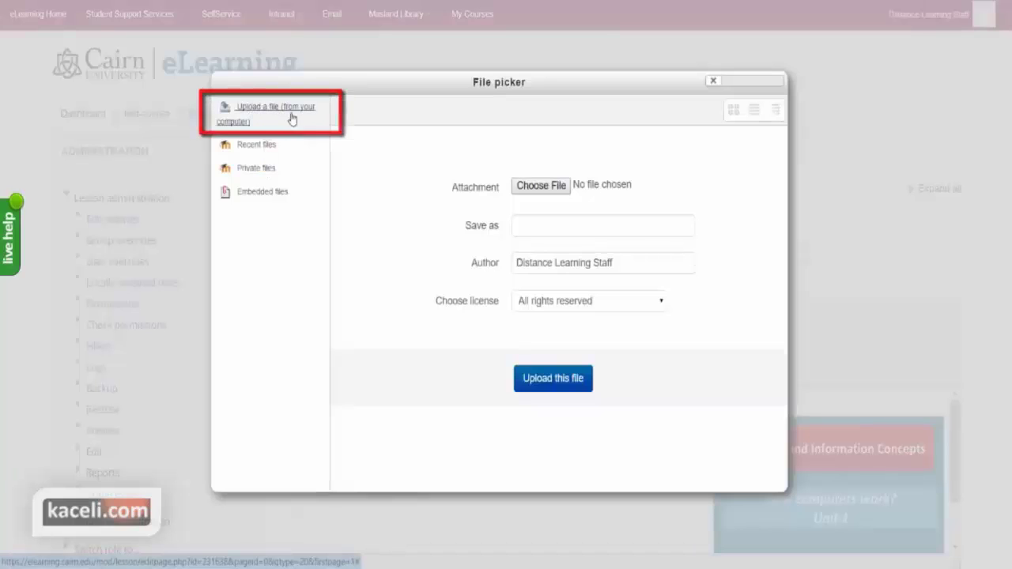
click(542, 188)
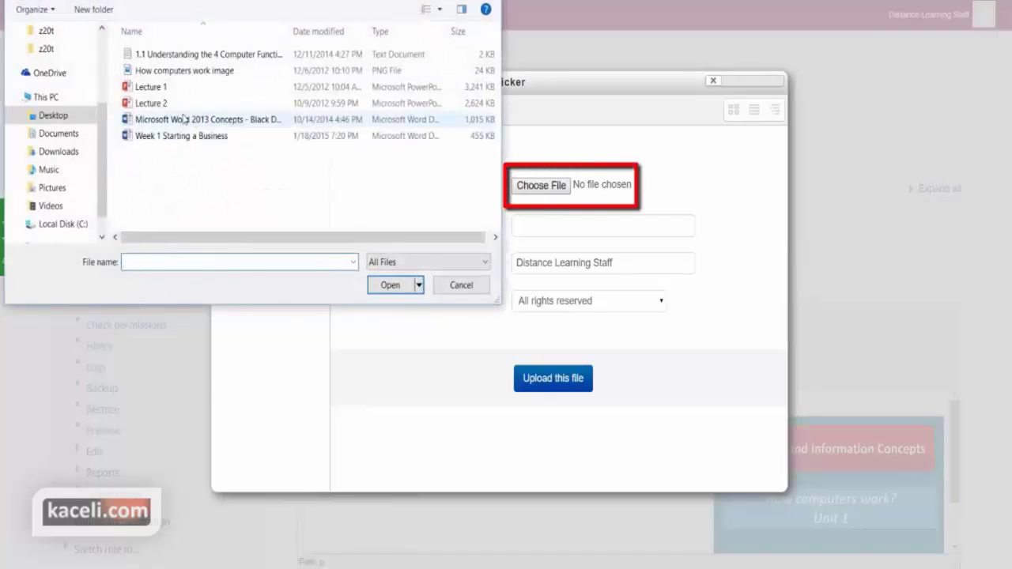
click(150, 87)
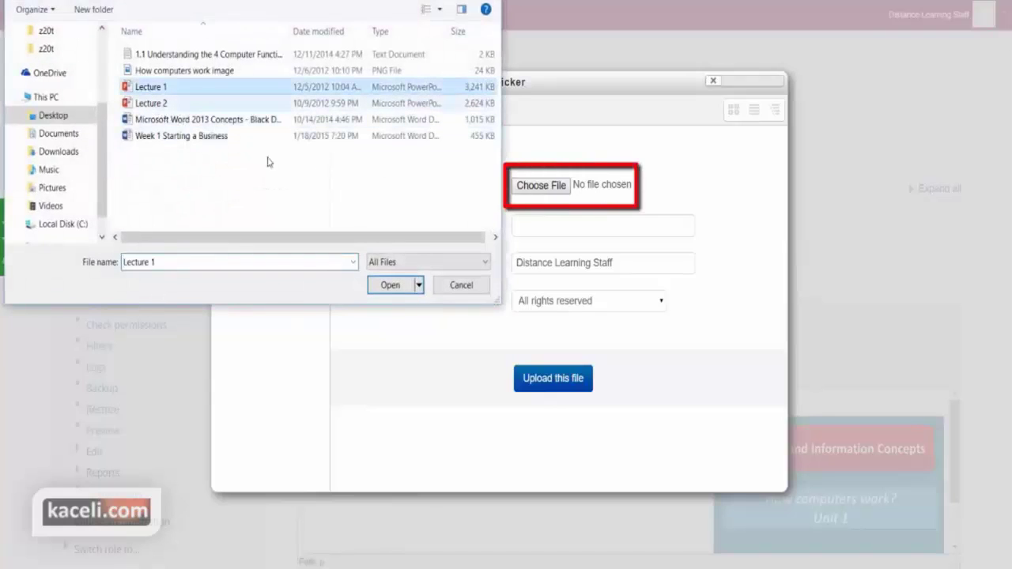
click(382, 288)
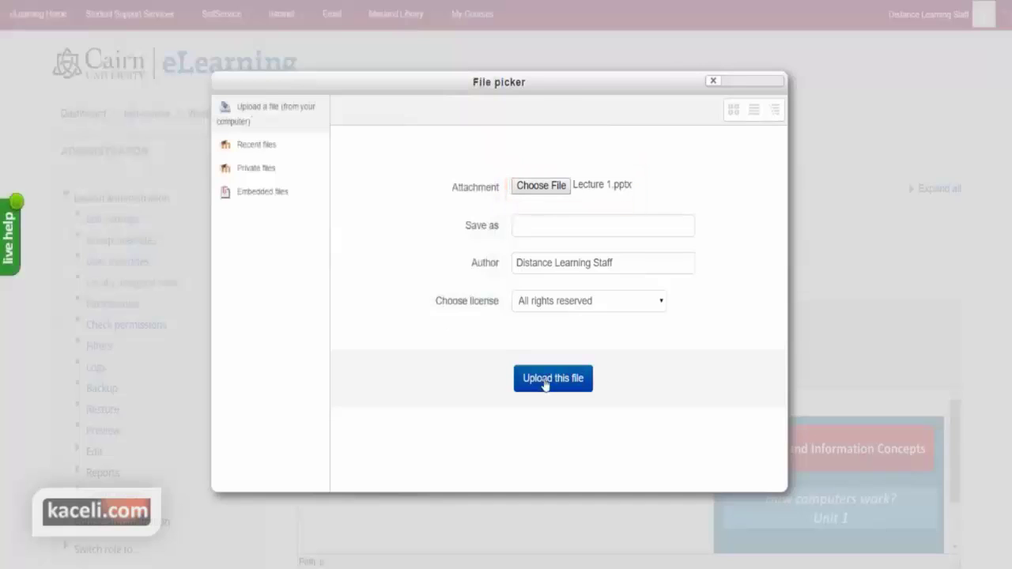
click(555, 389)
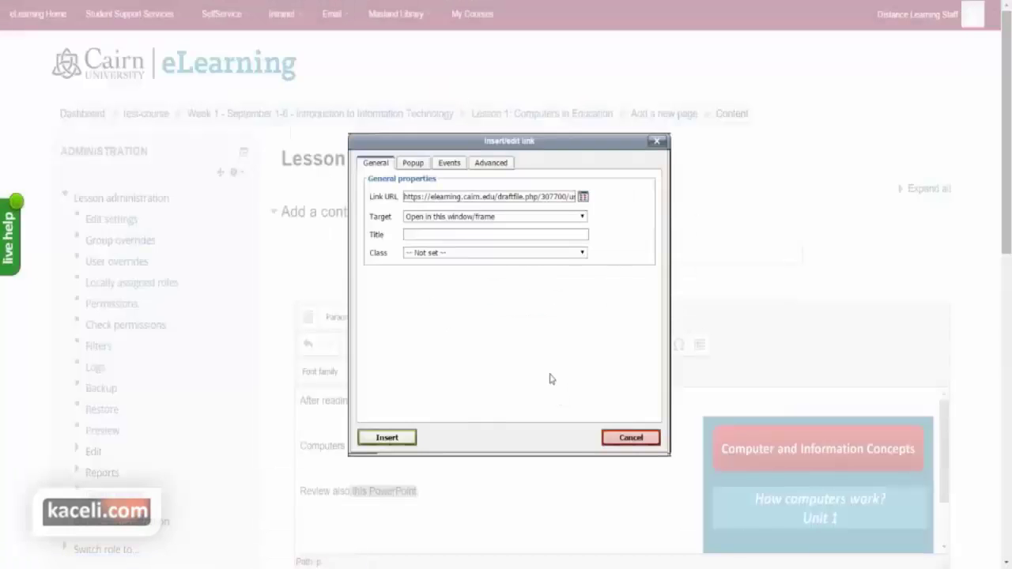
click(405, 440)
- Make the "this PowerPoint" link bold, keep a colon after it, and add blank lines below
drag(418, 492, 355, 491)
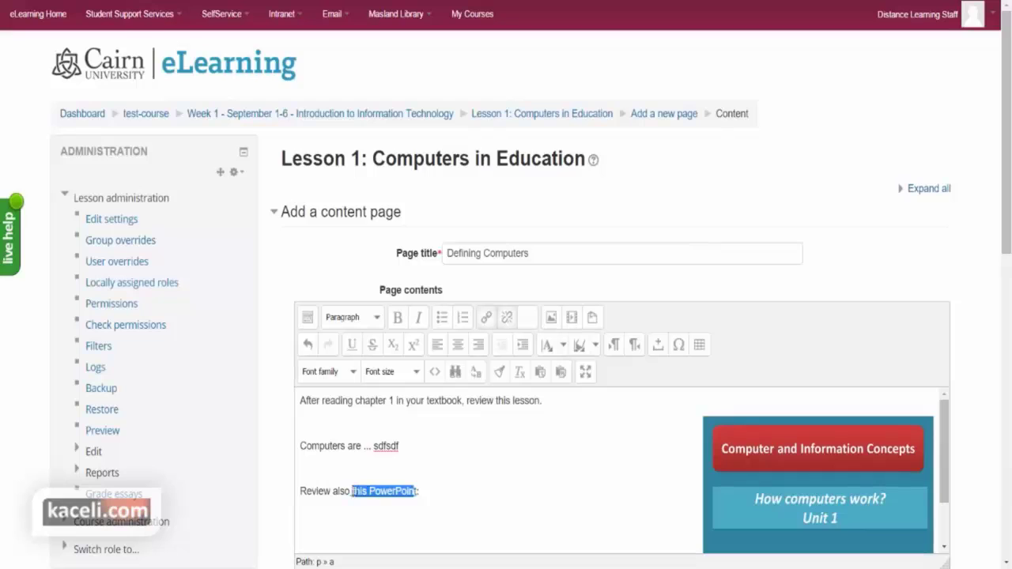
drag(418, 491, 367, 491)
click(398, 319)
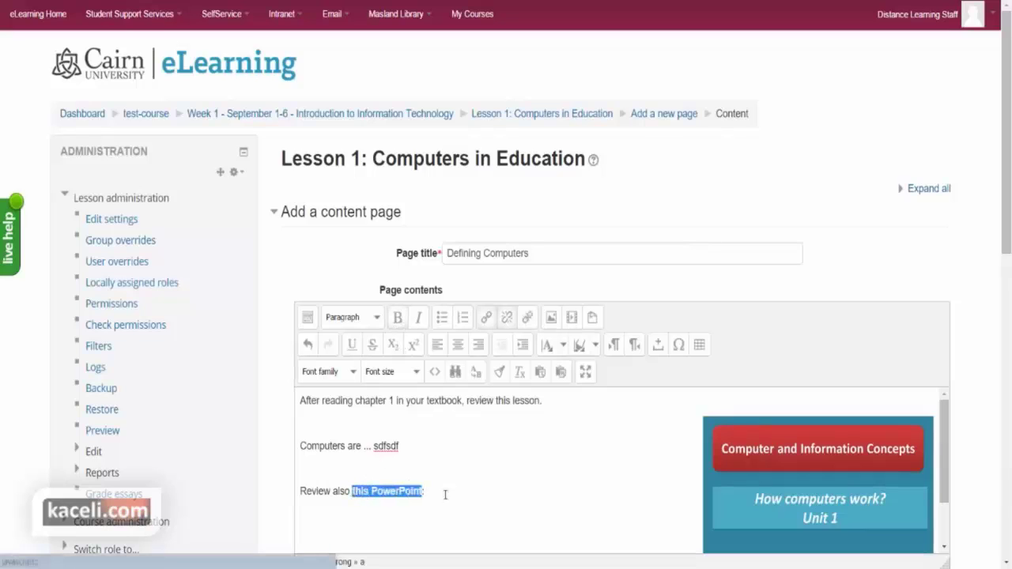
click(447, 492)
text(:)
key(Return)
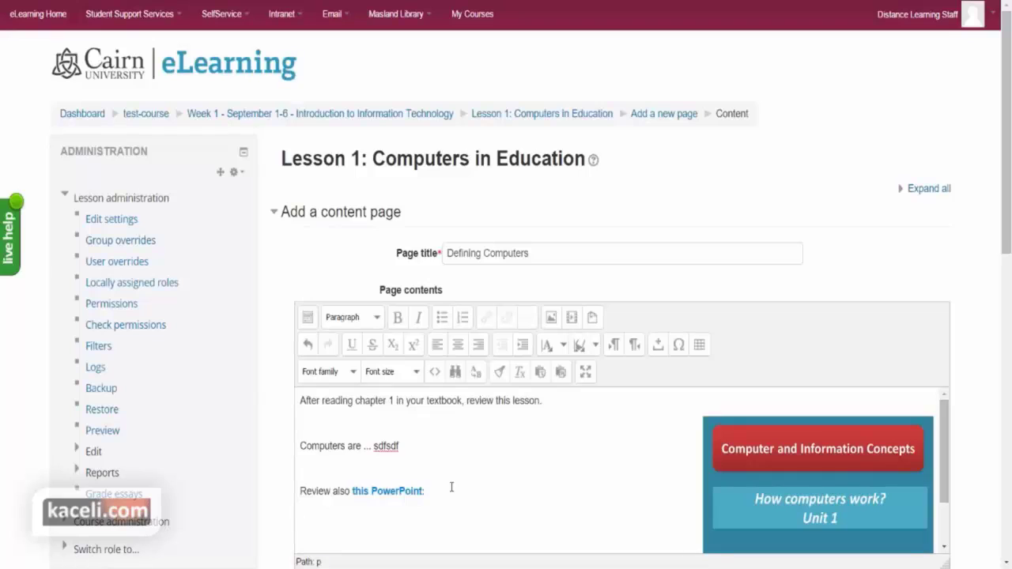
- Add the sentence "After you review all of these also watch the video below." beneath the PowerPoint line
scroll(452, 488, down, 3)
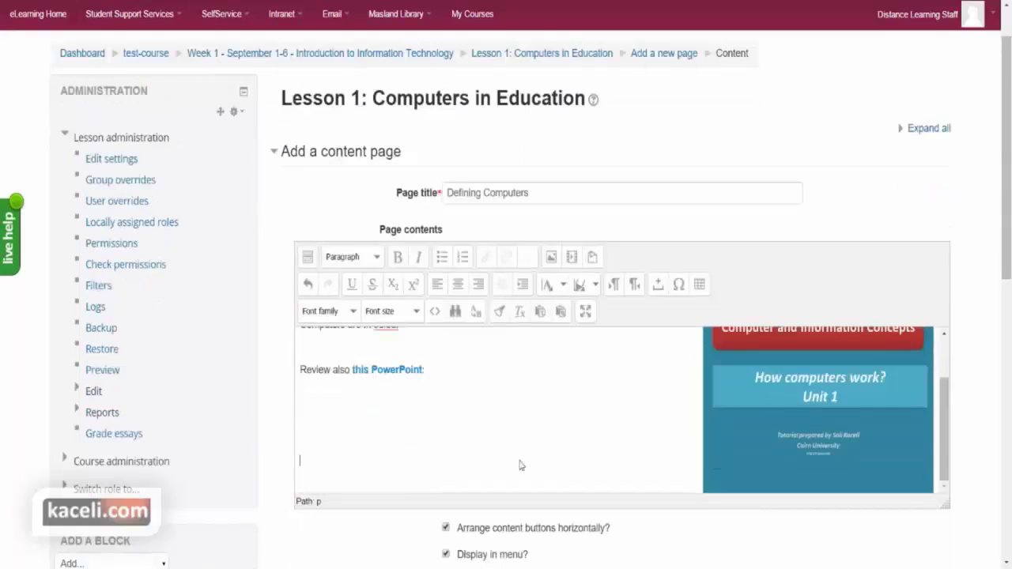
text(After you review all of these, aslso)
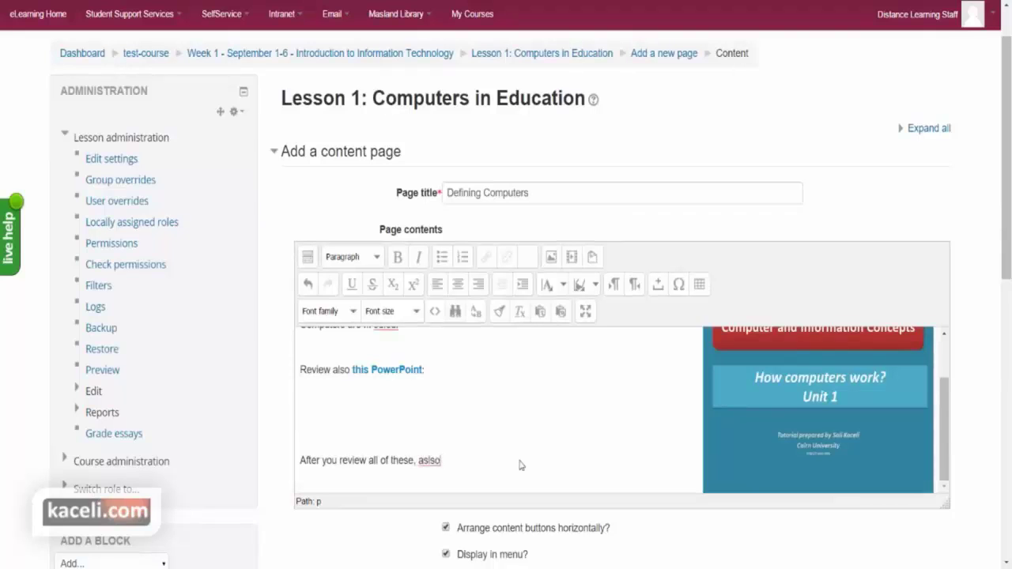
key(BackSpace)
key(BackSpace)
key(BackSpace)
key(BackSpace)
key(BackSpace)
key(BackSpace)
key(BackSpace)
text(also w)
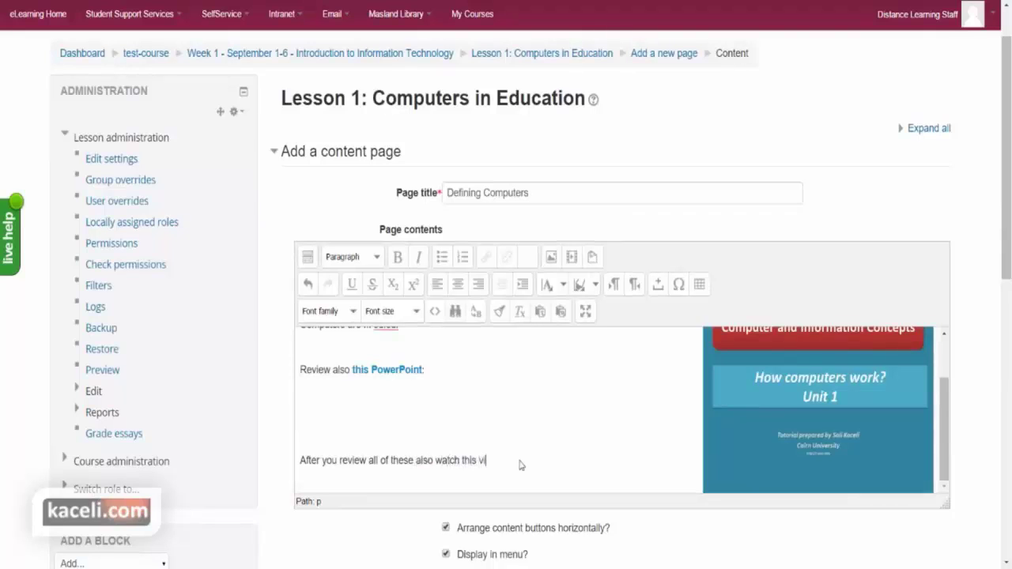
text(atch this vi)
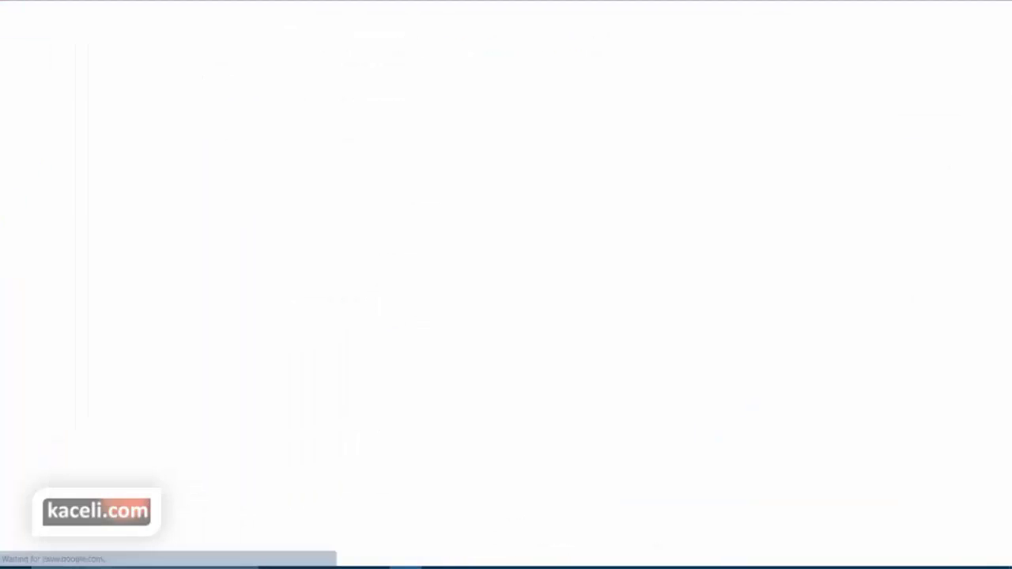
- Search YouTube for "how do computers work", open "How Computers Work: Information (Part I)", pause it, and copy its web address
text(youtube.)
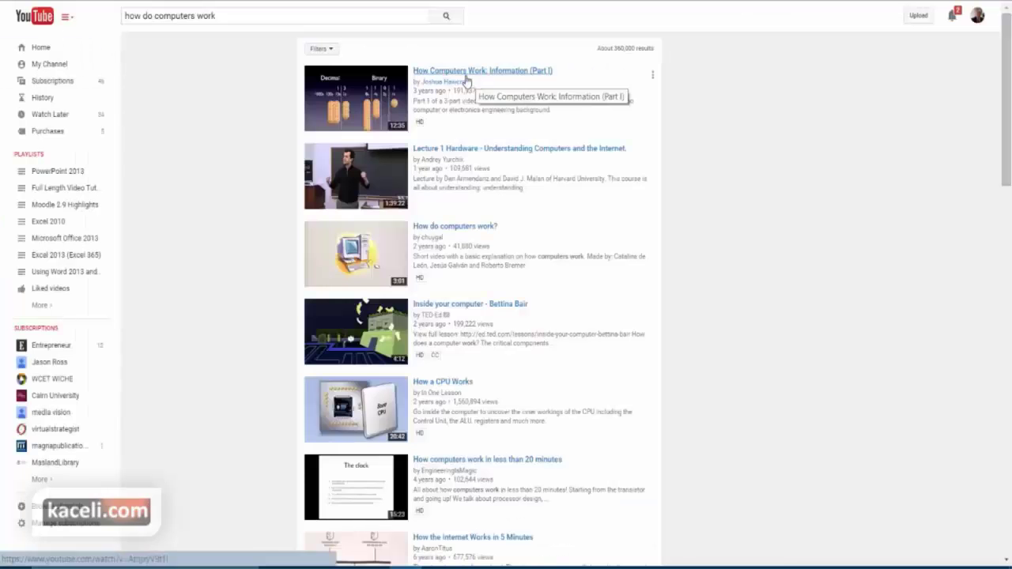
click(465, 73)
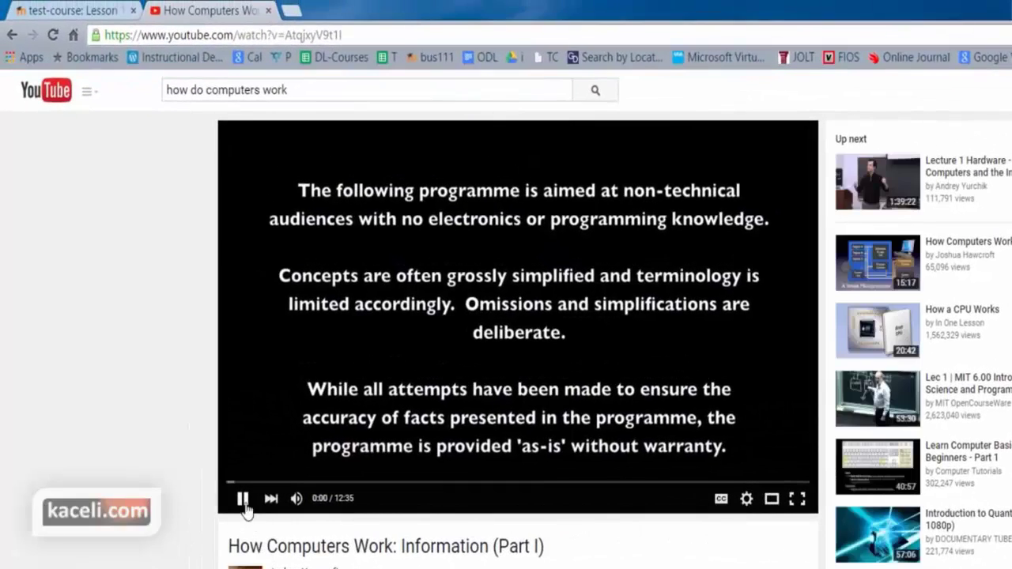
click(204, 381)
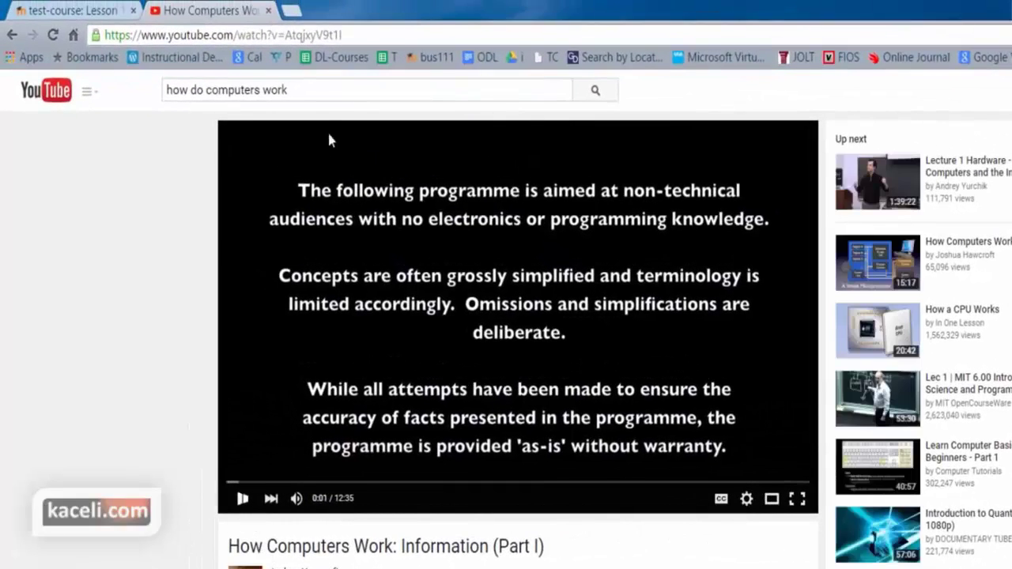
click(366, 38)
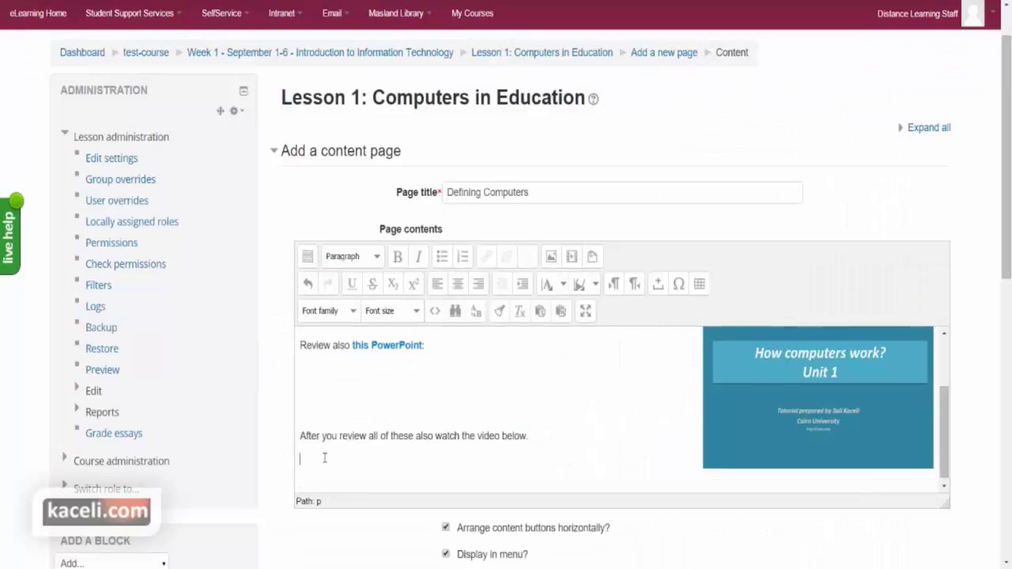
text(https://www.youtube.com/watch?v=AtqjxyV9t1I)
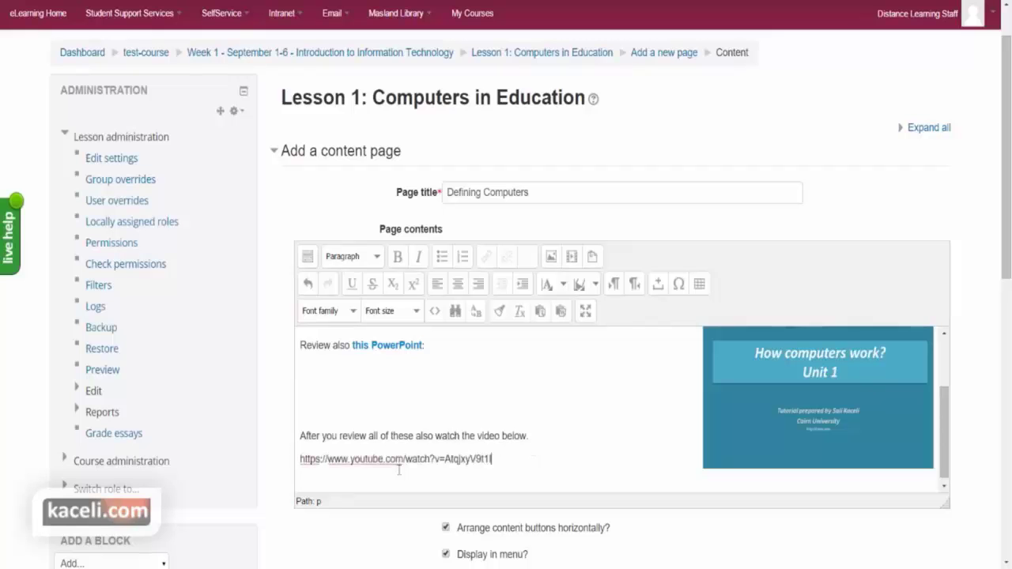
key(Return)
scroll(431, 466, down, 2)
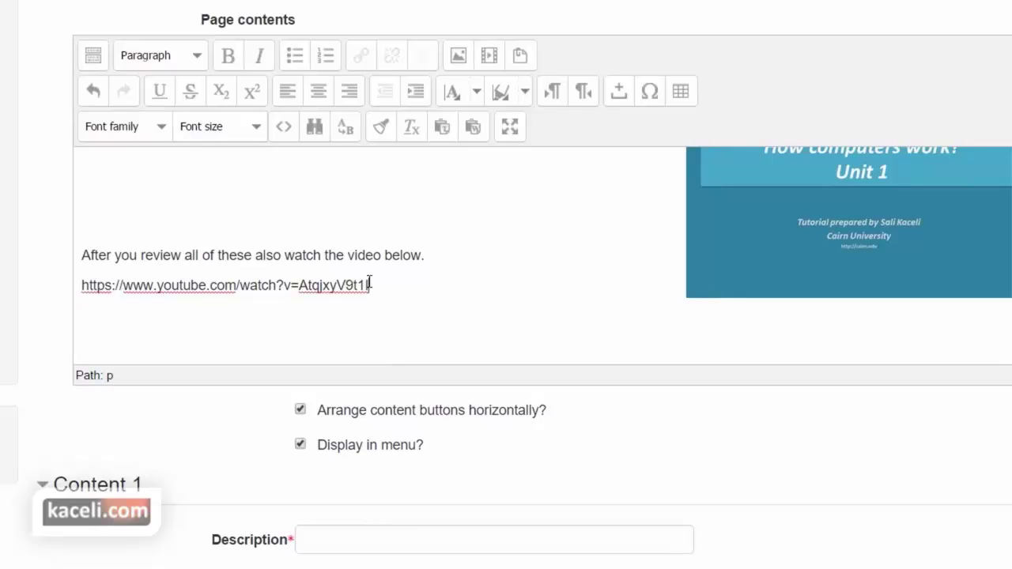
- Turn the YouTube address into a link to its own URL and add a blank line below it
drag(368, 285, 83, 286)
key(ctrl+c)
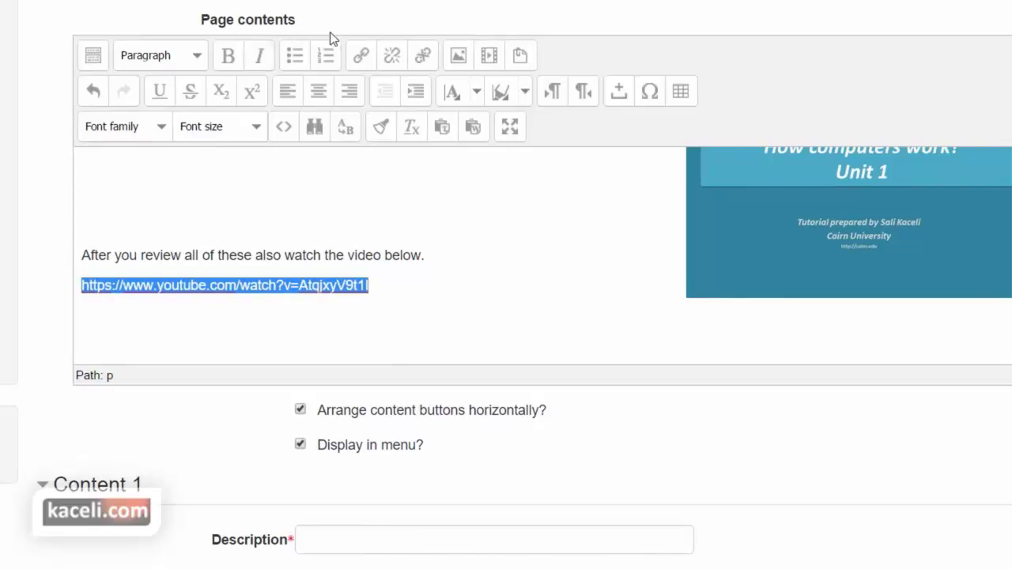
click(363, 57)
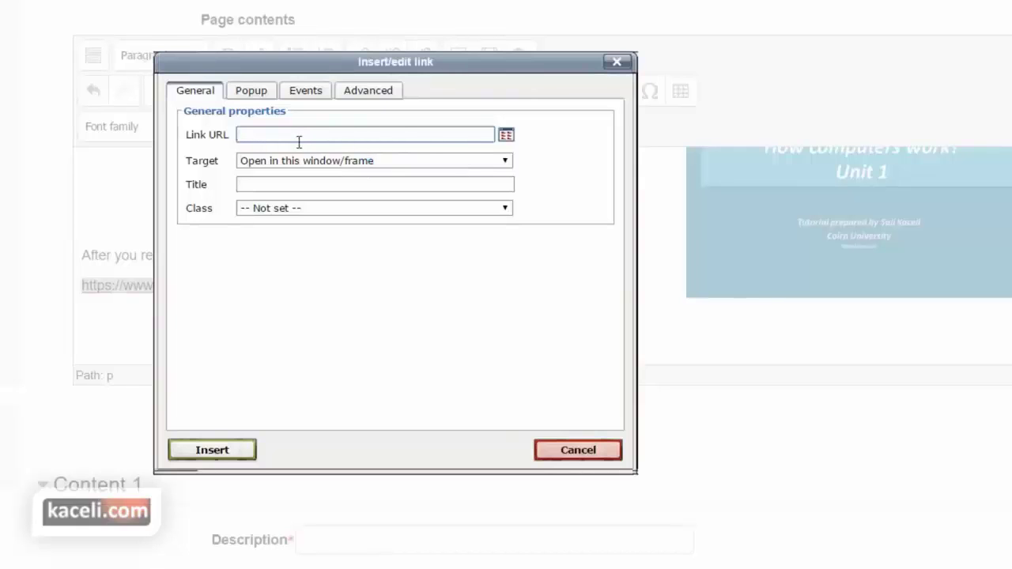
key(ctrl+v)
click(227, 457)
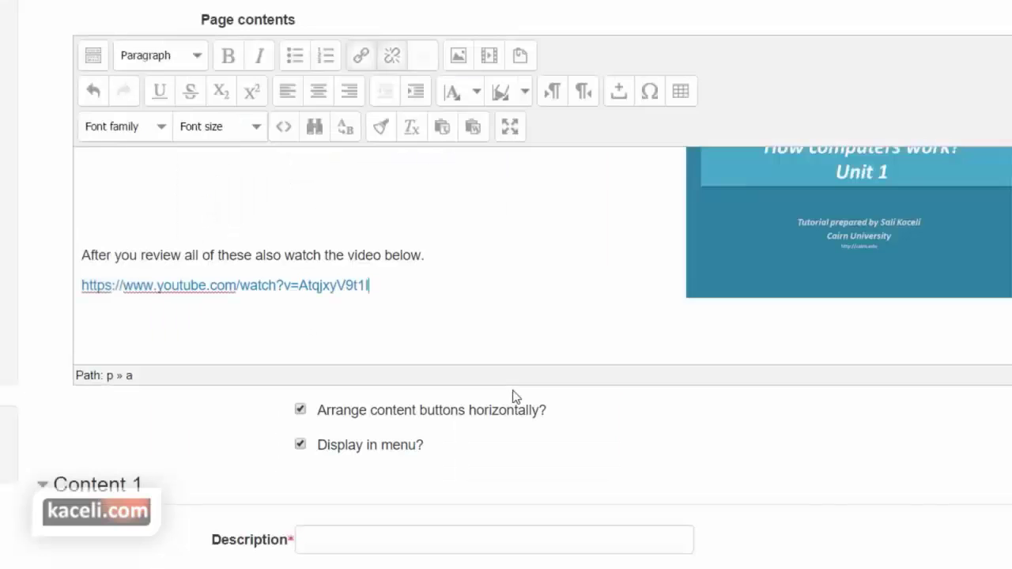
click(343, 331)
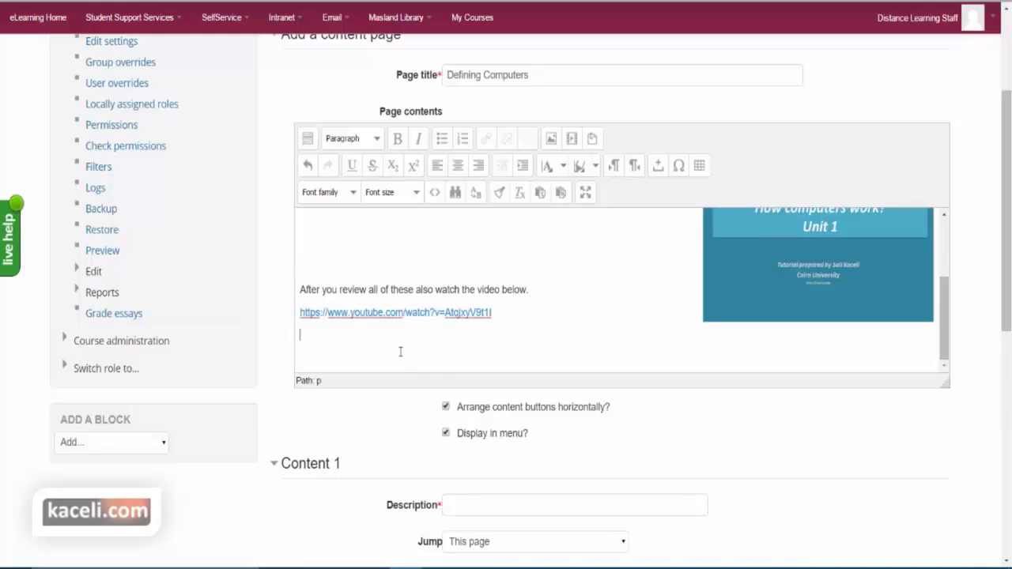
key(Return)
- Set the Content 1 description of the Defining Computers page to "Continue to Next page"
scroll(420, 405, down, 1)
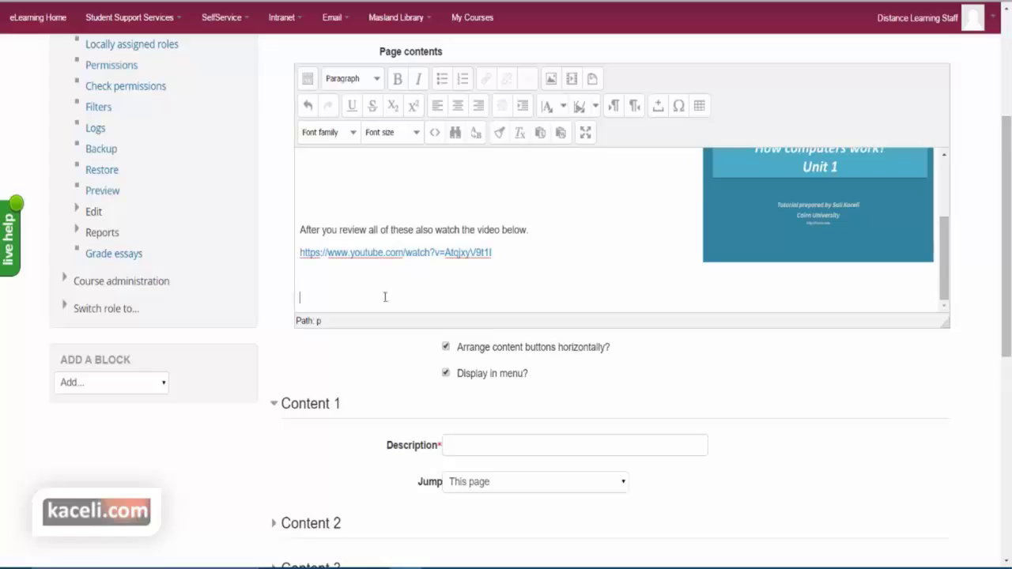
click(473, 448)
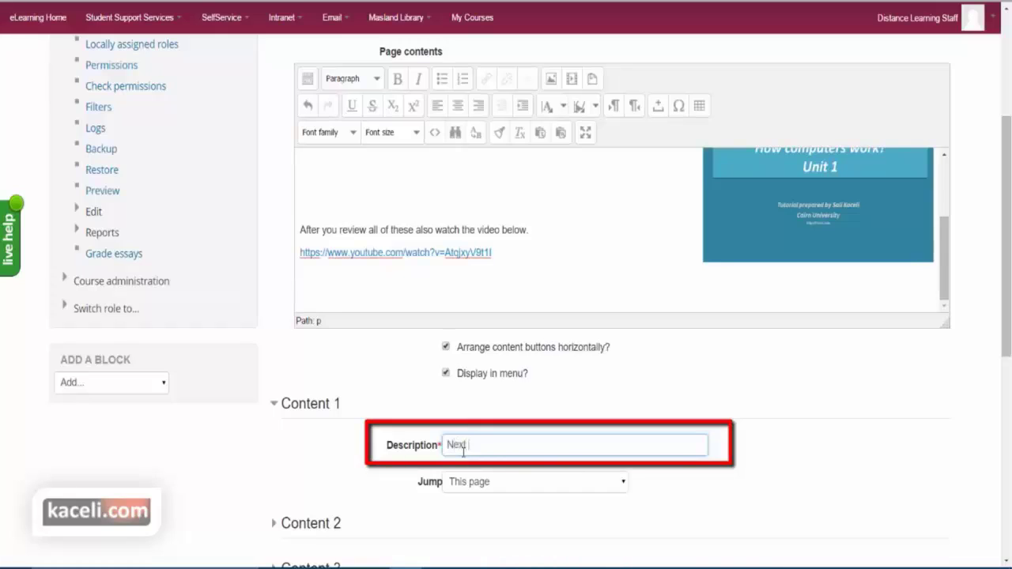
text(age)
click(447, 446)
text(Continue to)
triple_click(526, 444)
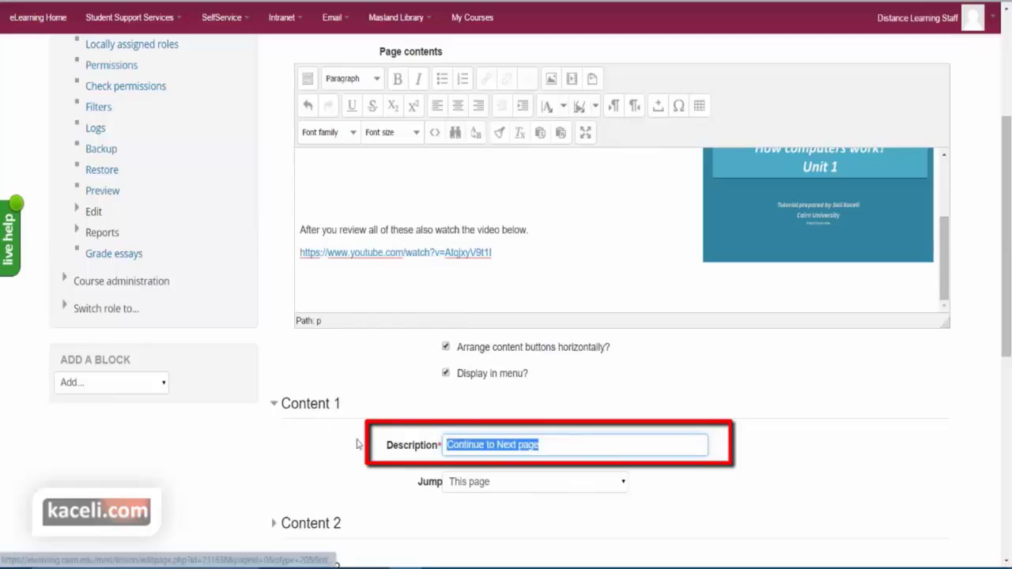
click(555, 447)
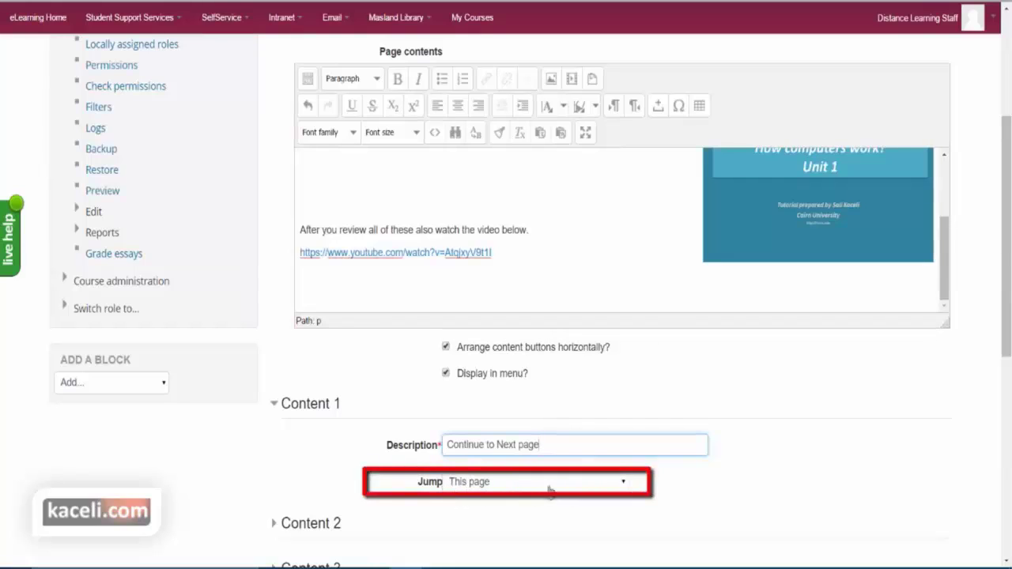
drag(547, 446, 443, 445)
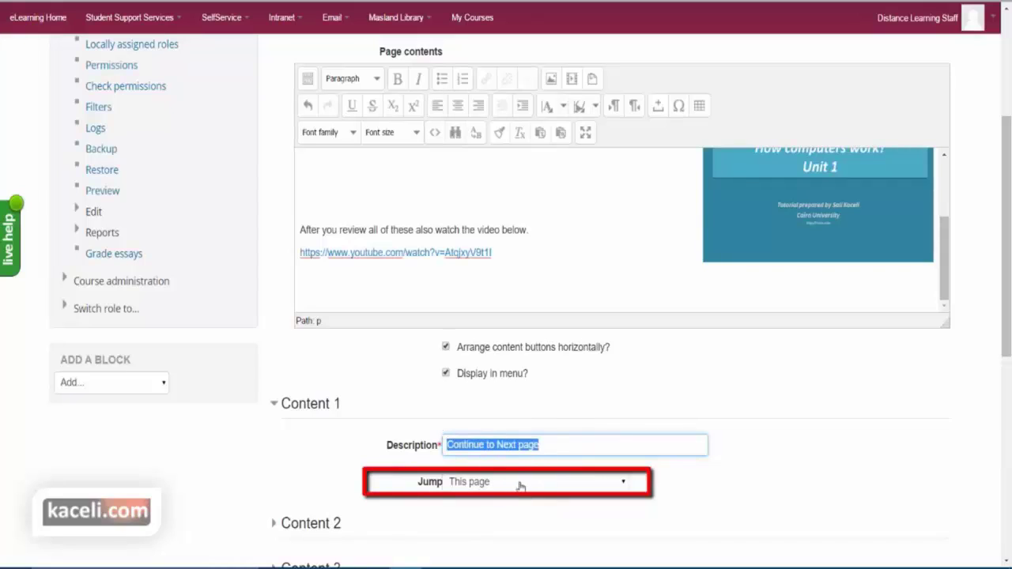
- Make the Content 1 button jump to "Next page" and save the content page
click(525, 484)
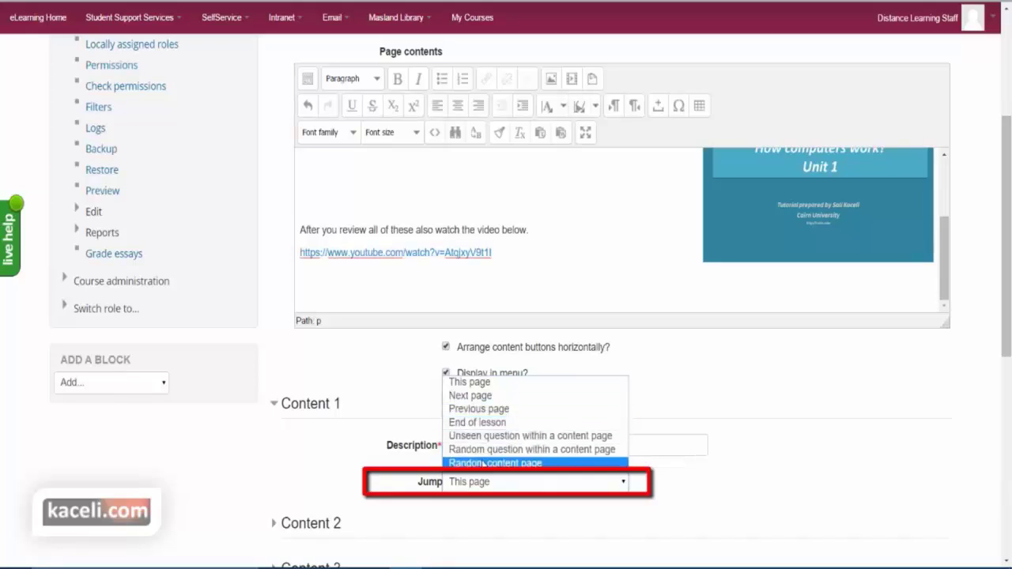
click(471, 401)
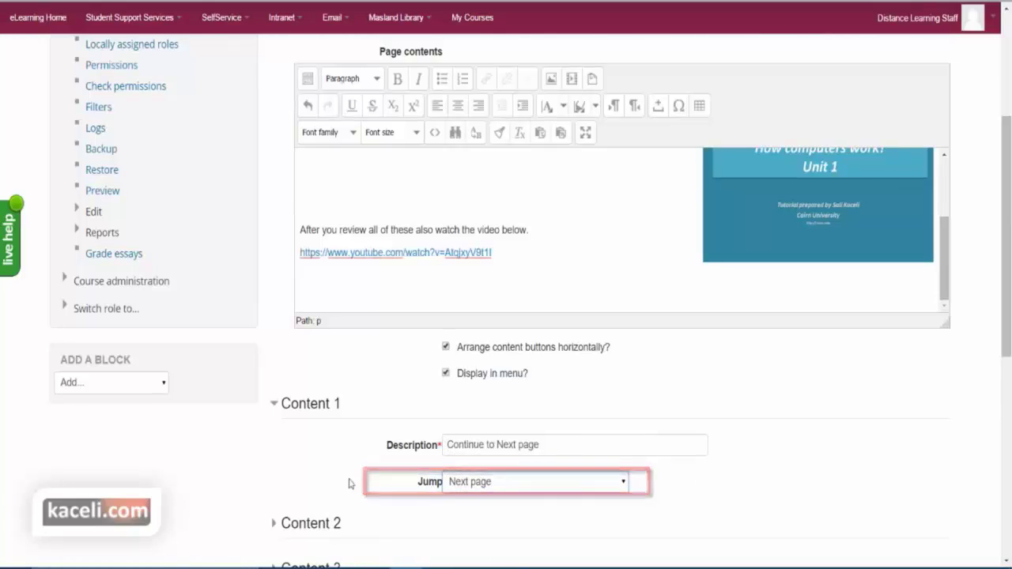
scroll(351, 481, down, 2)
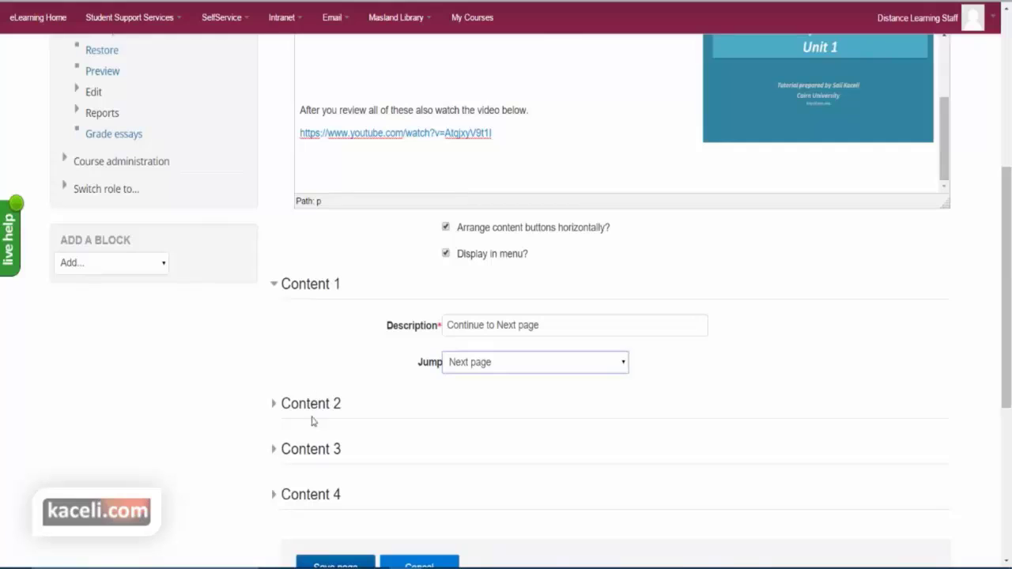
scroll(475, 491, down, 1)
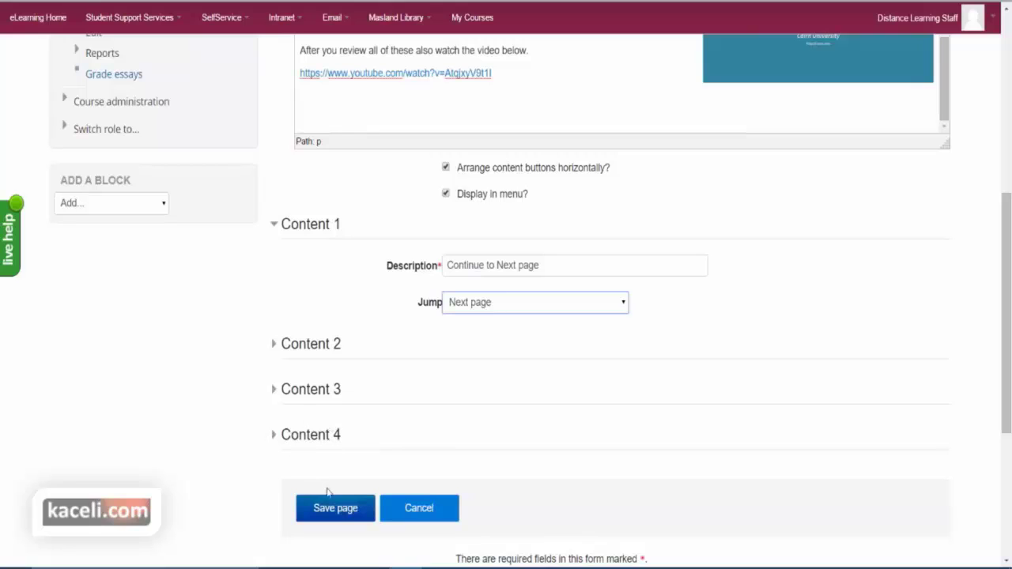
click(336, 511)
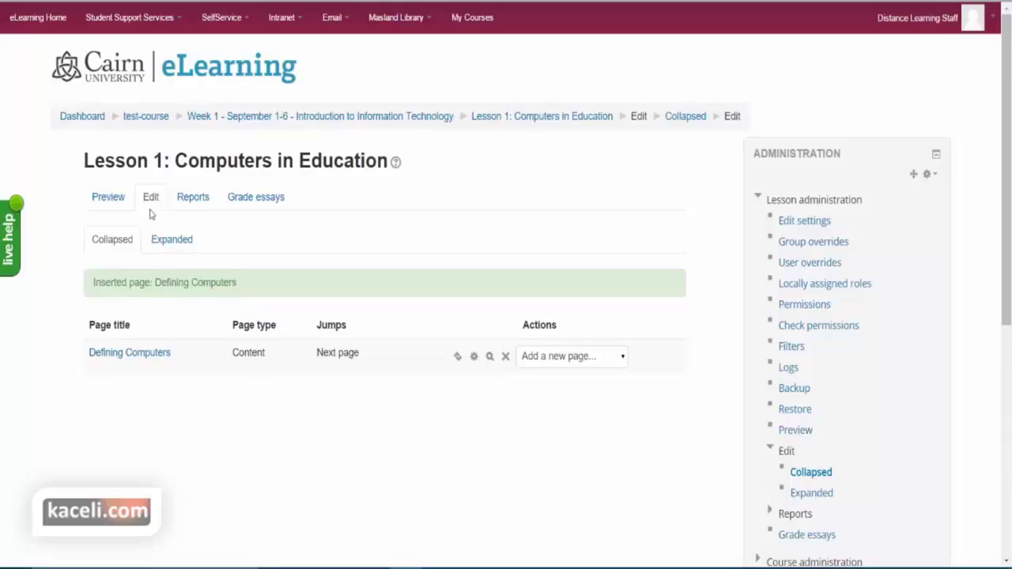
- Preview the lesson, then switch to the student session in Firefox, reload the course page and open Lesson 1: Computers in Education
click(112, 202)
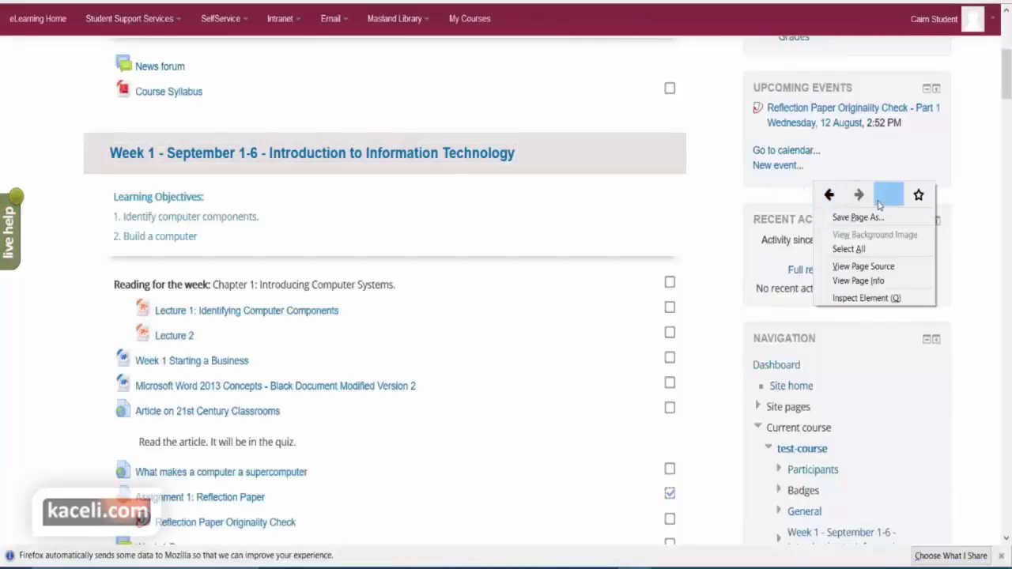
click(887, 198)
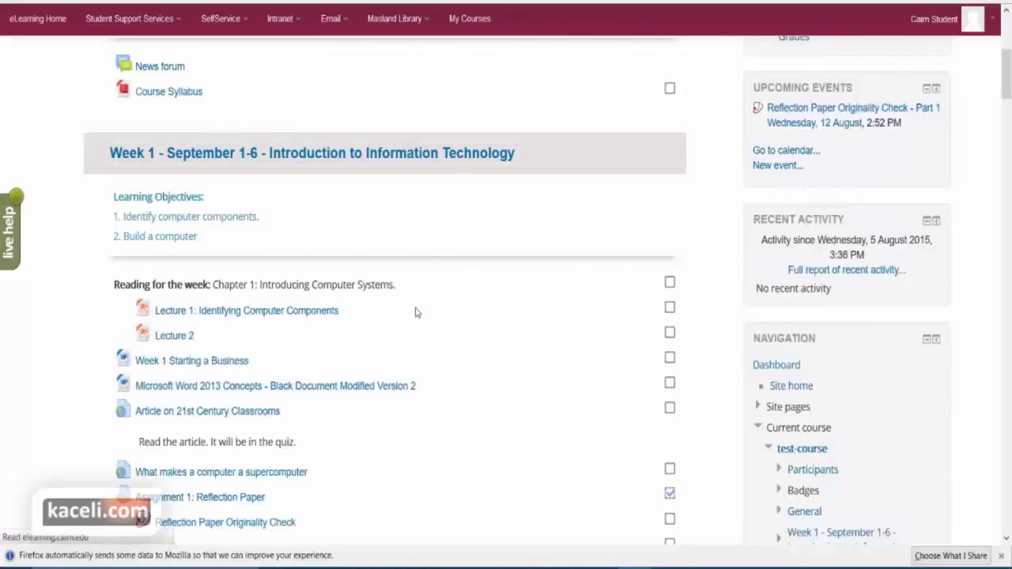
scroll(425, 326, down, 5)
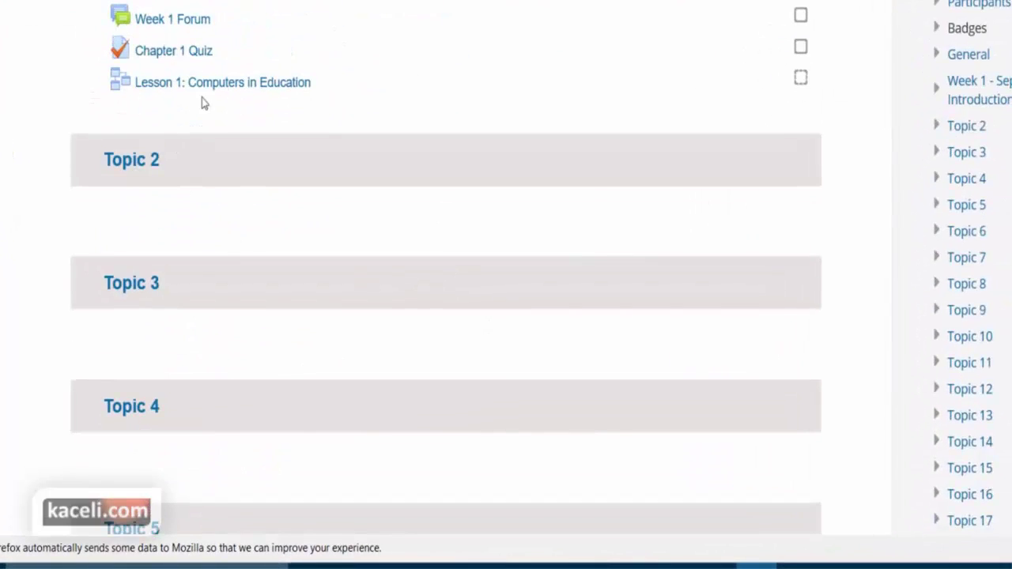
click(207, 89)
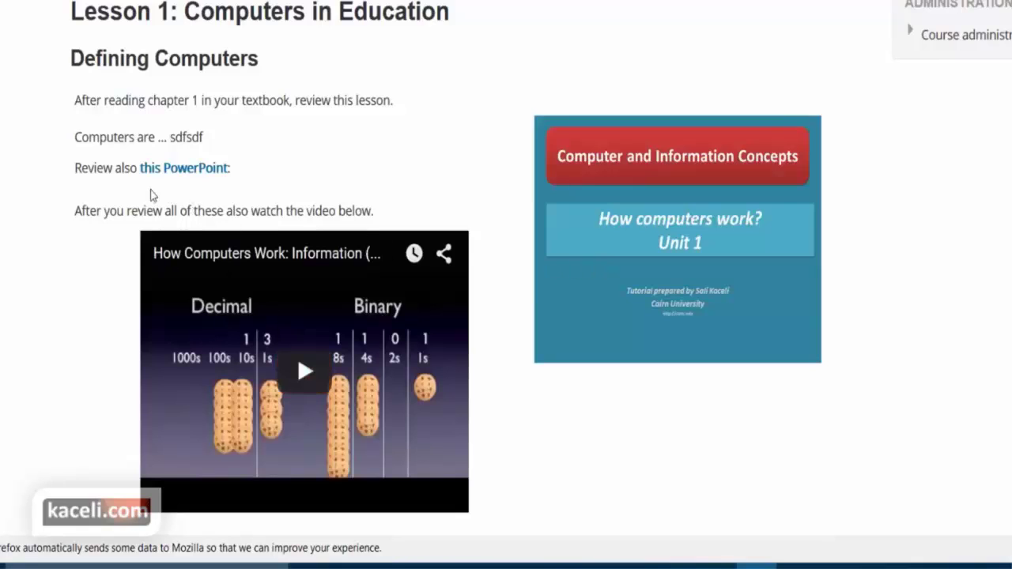
- Test the student's lesson page by trying the PowerPoint link, briefly playing the embedded video, and continuing to the next page
click(160, 173)
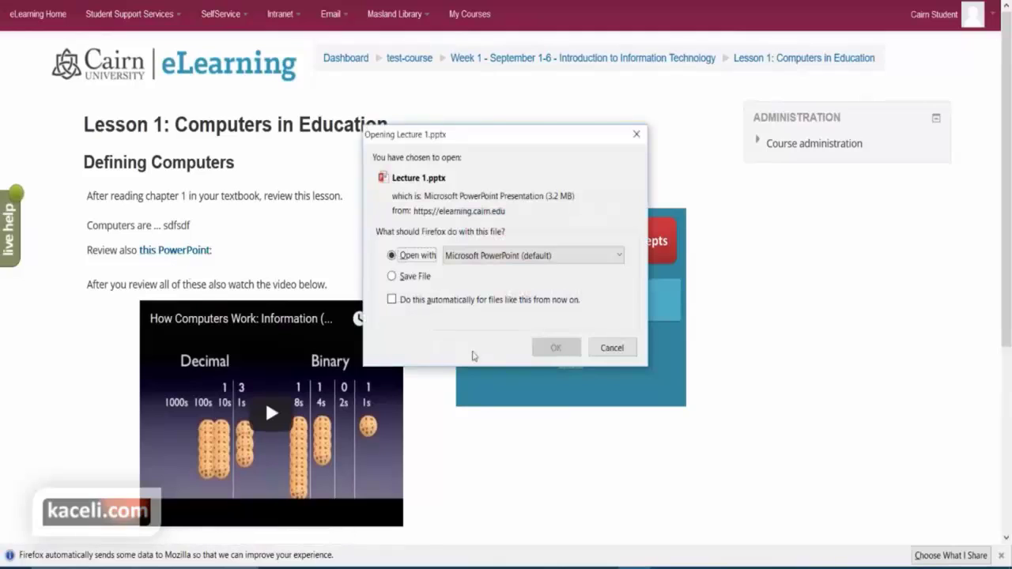
click(611, 349)
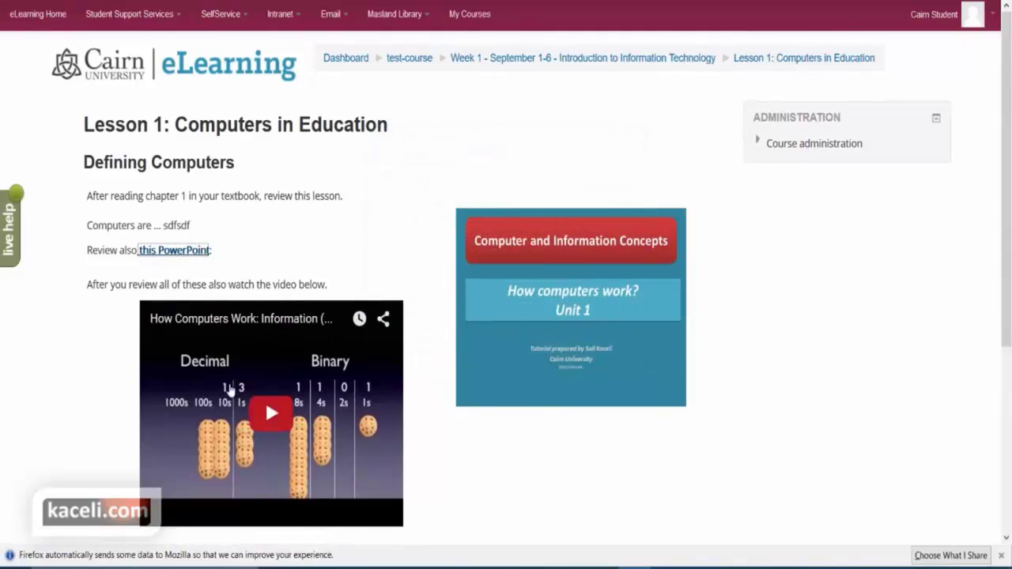
scroll(233, 384, down, 2)
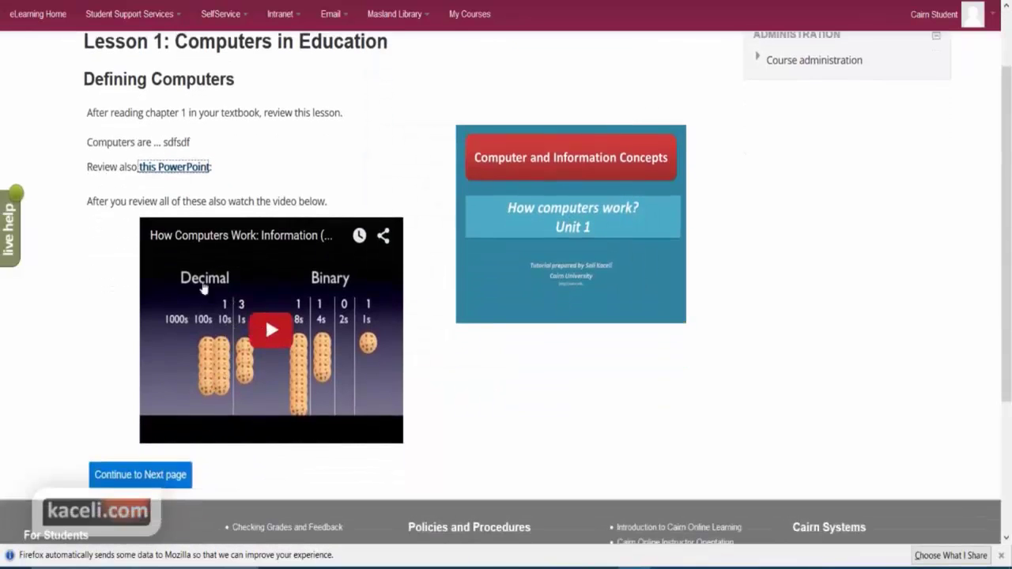
click(269, 332)
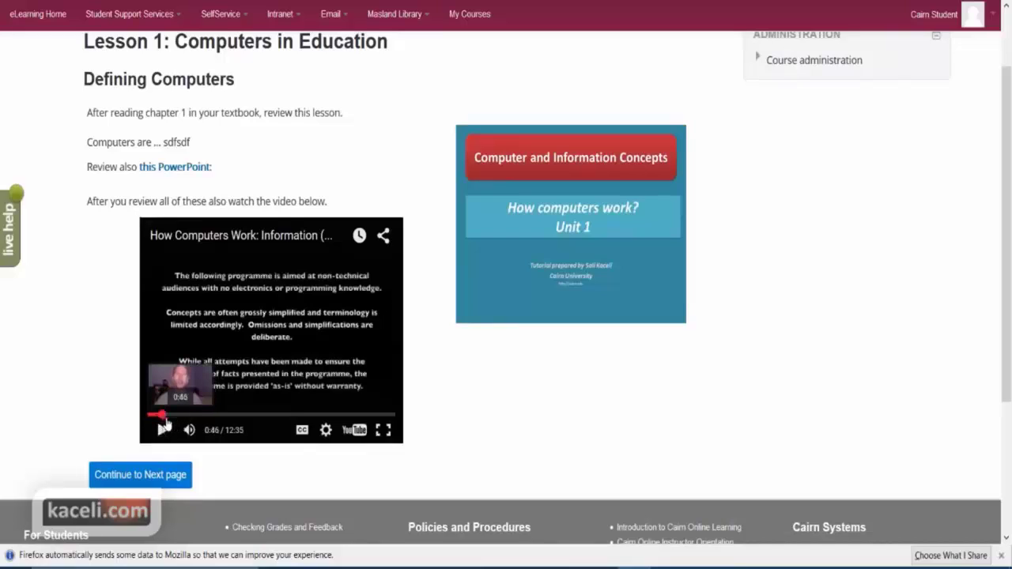
click(163, 414)
click(163, 430)
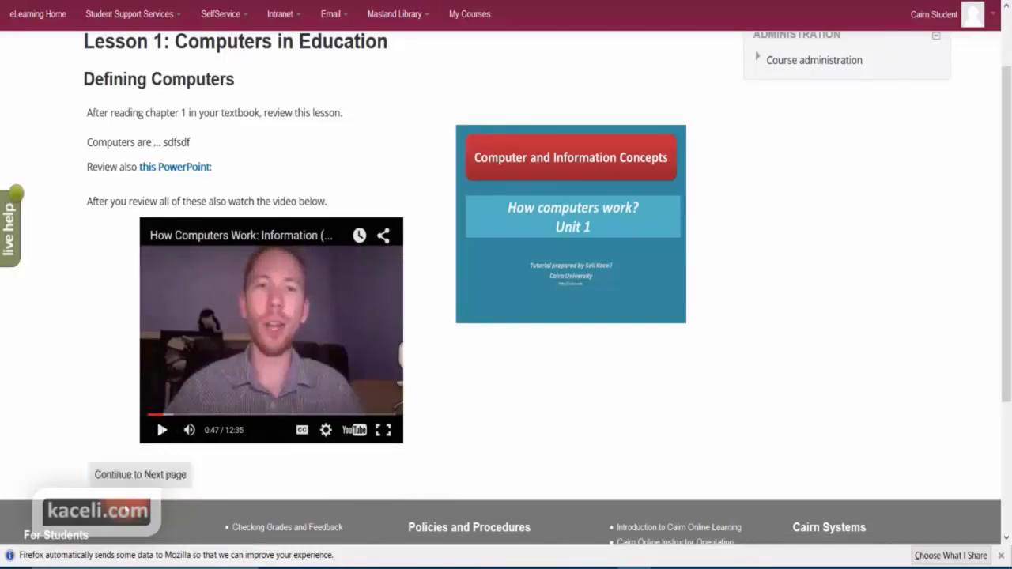
click(131, 481)
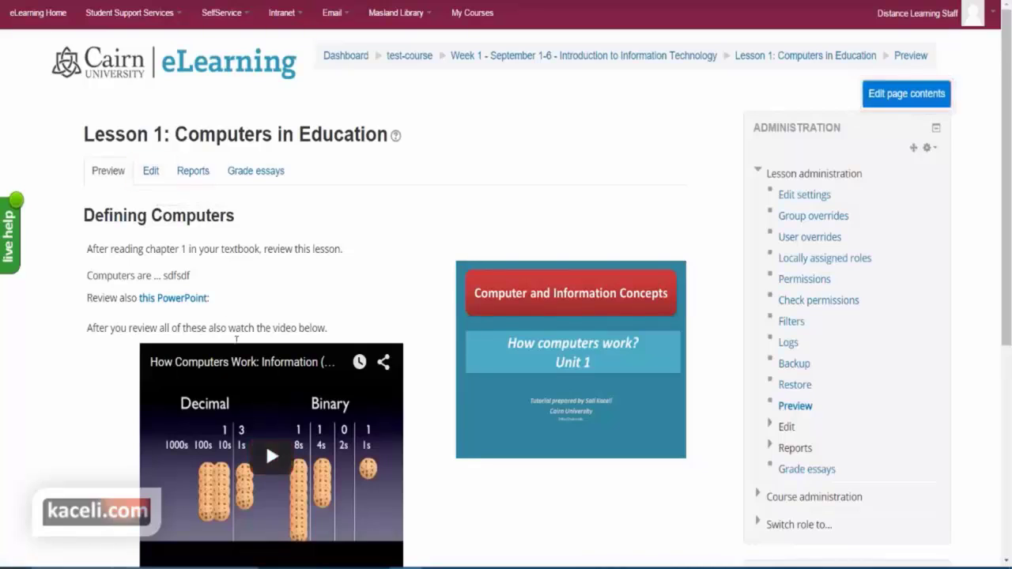
- Back in the staff preview, open the Defining Computers page contents for editing and delete the slide image
scroll(238, 327, down, 3)
scroll(393, 296, up, 3)
click(916, 99)
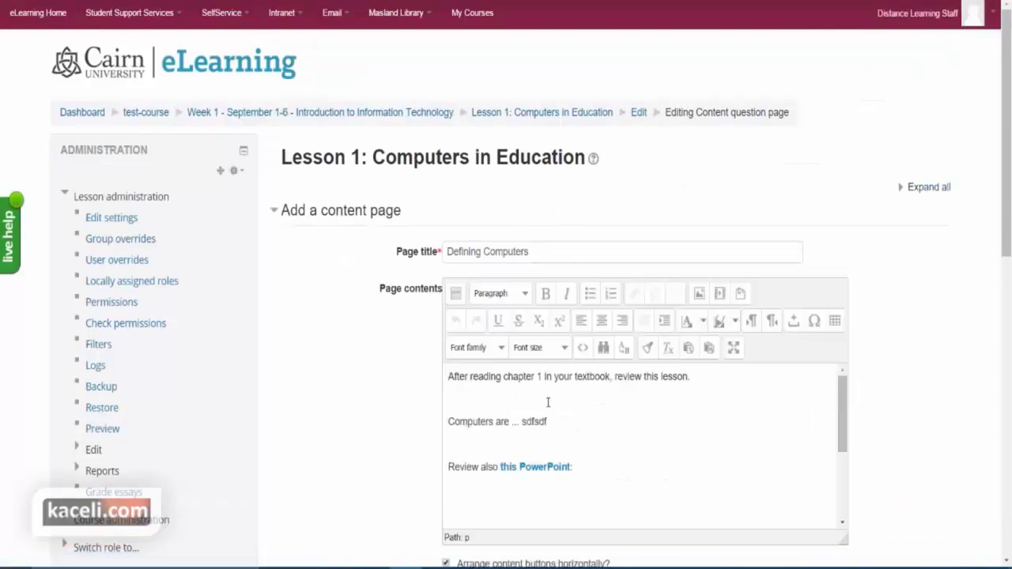
click(710, 461)
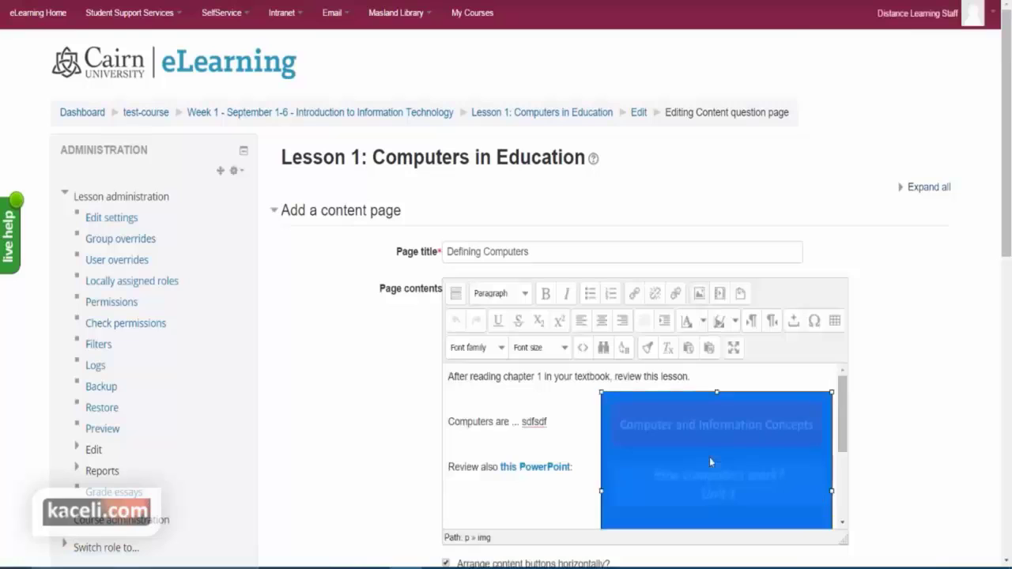
key(Delete)
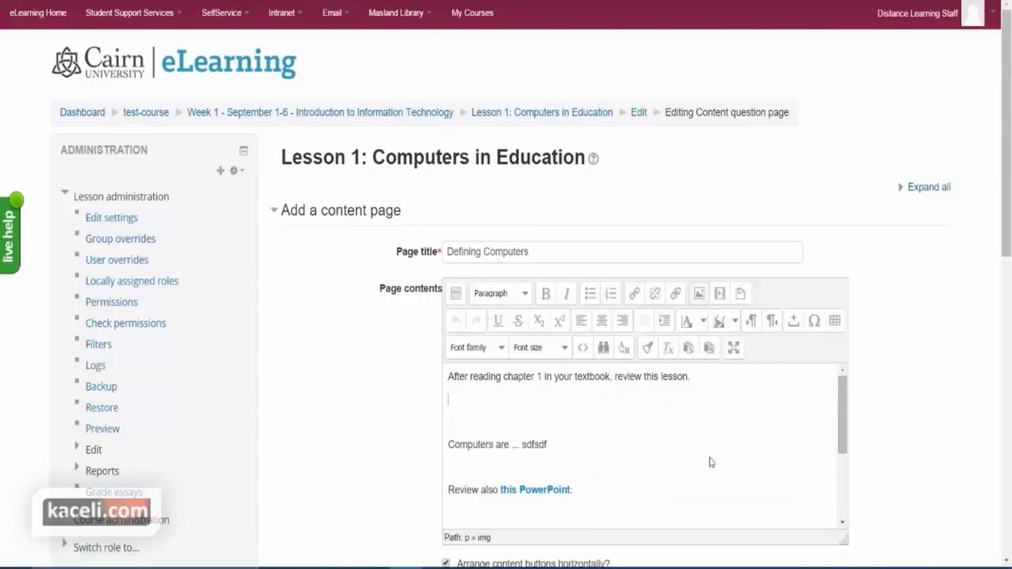
- Save the edited Defining Computers page and review its preview down to the navigation button
scroll(625, 456, down, 3)
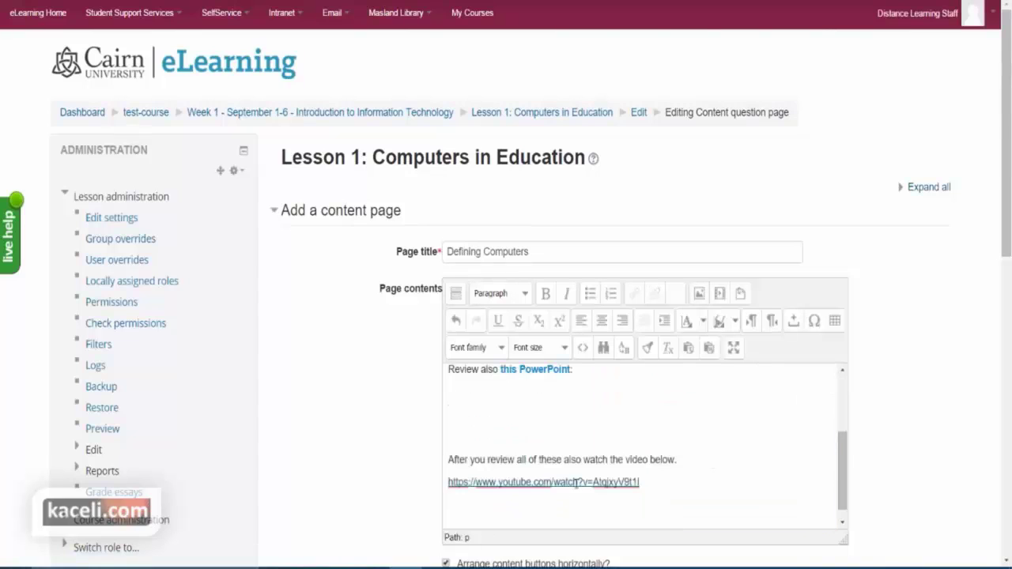
scroll(563, 502, down, 5)
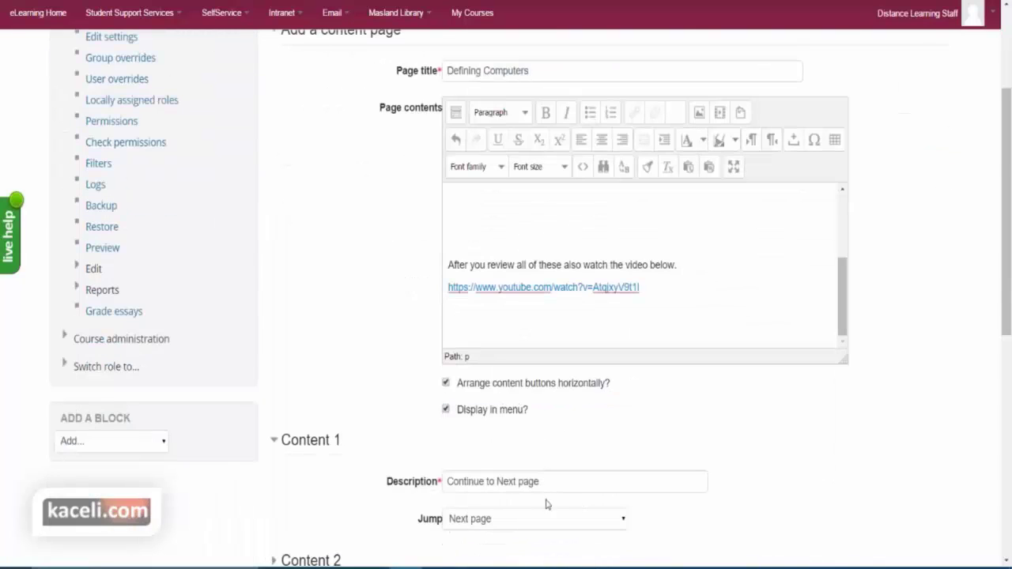
click(346, 545)
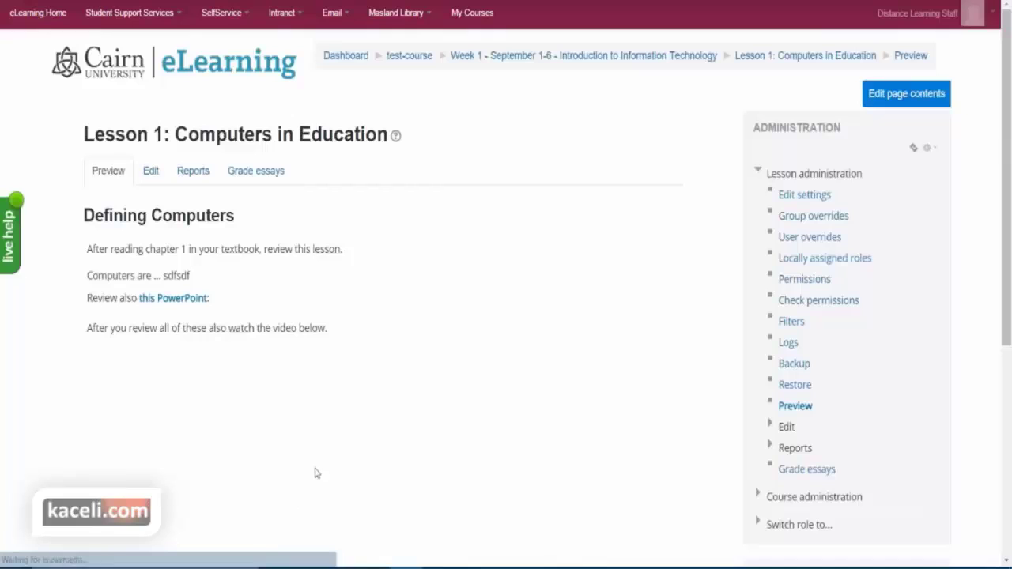
scroll(558, 362, down, 3)
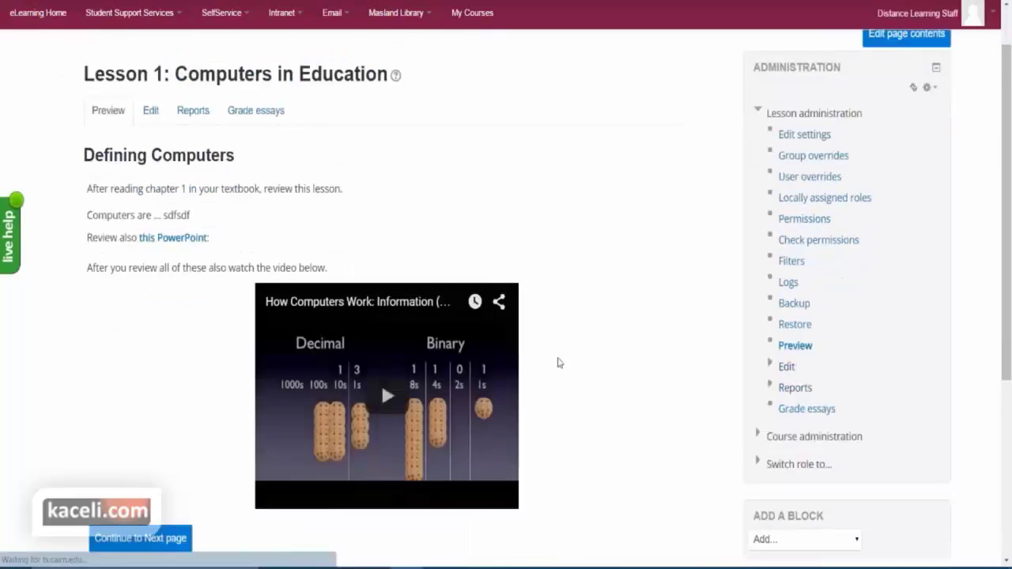
scroll(380, 321, up, 3)
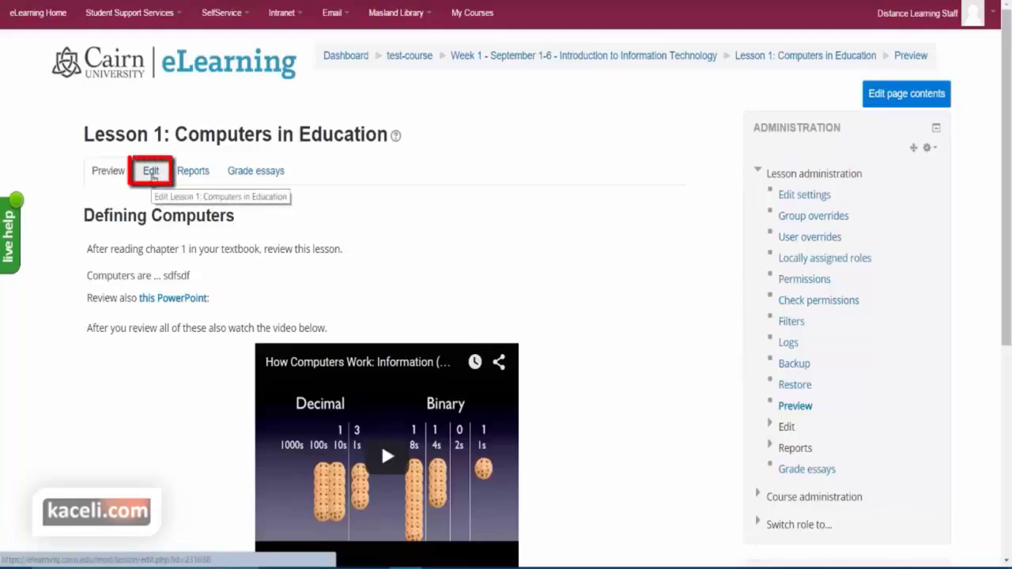
- In the lesson's editing view, add a Multichoice question page after the Defining Computers page
click(152, 174)
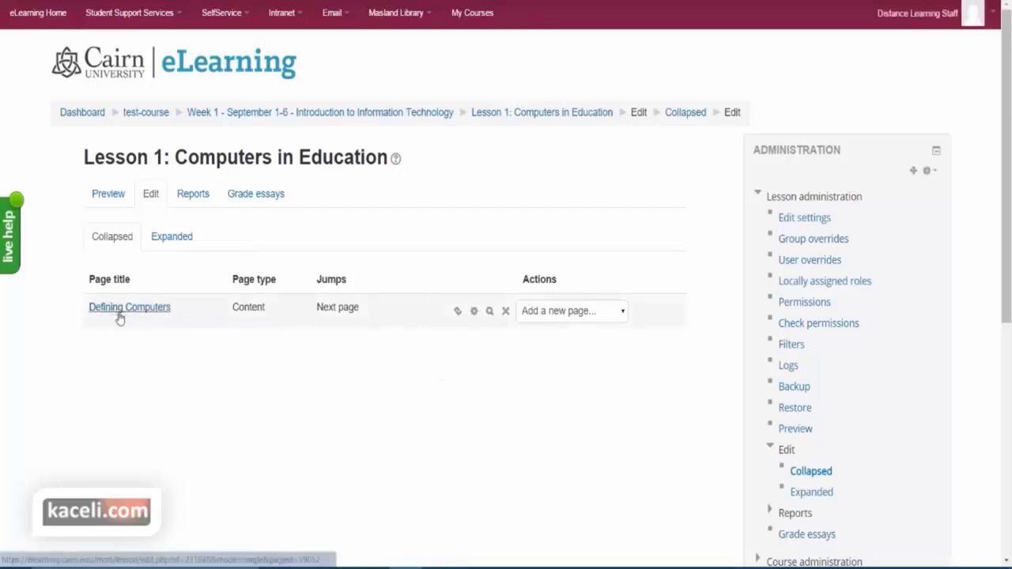
click(574, 313)
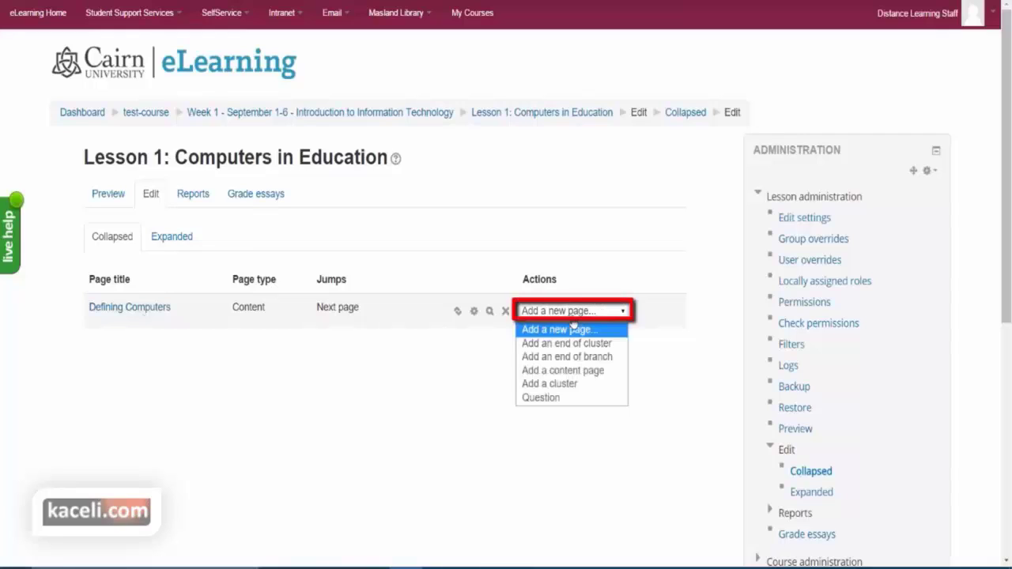
click(564, 400)
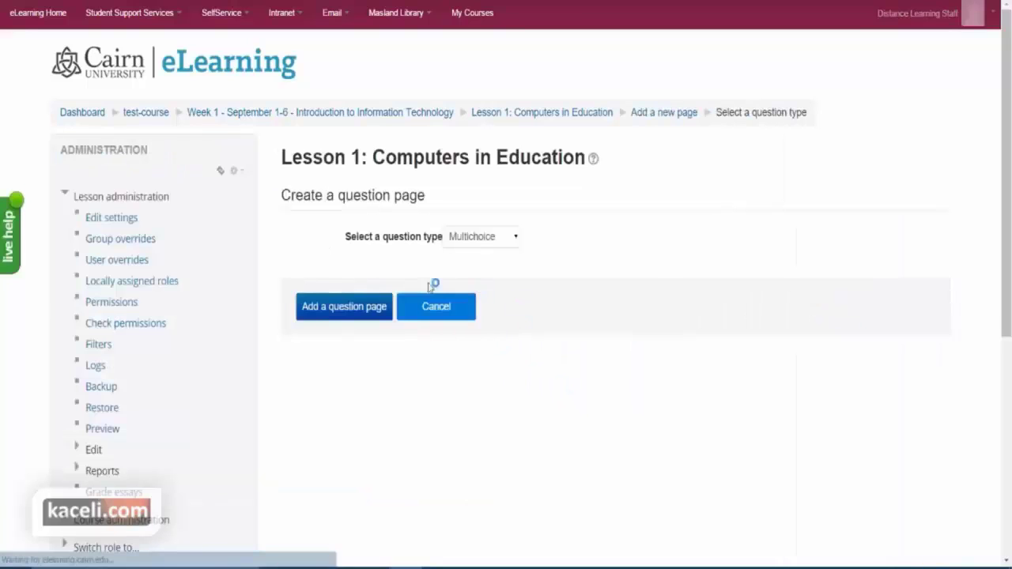
click(484, 239)
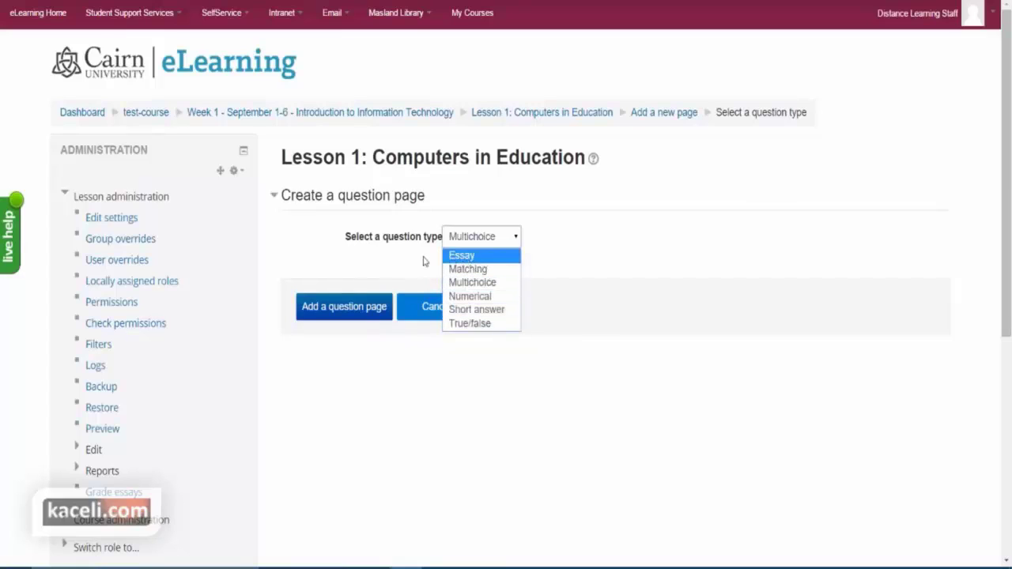
click(482, 283)
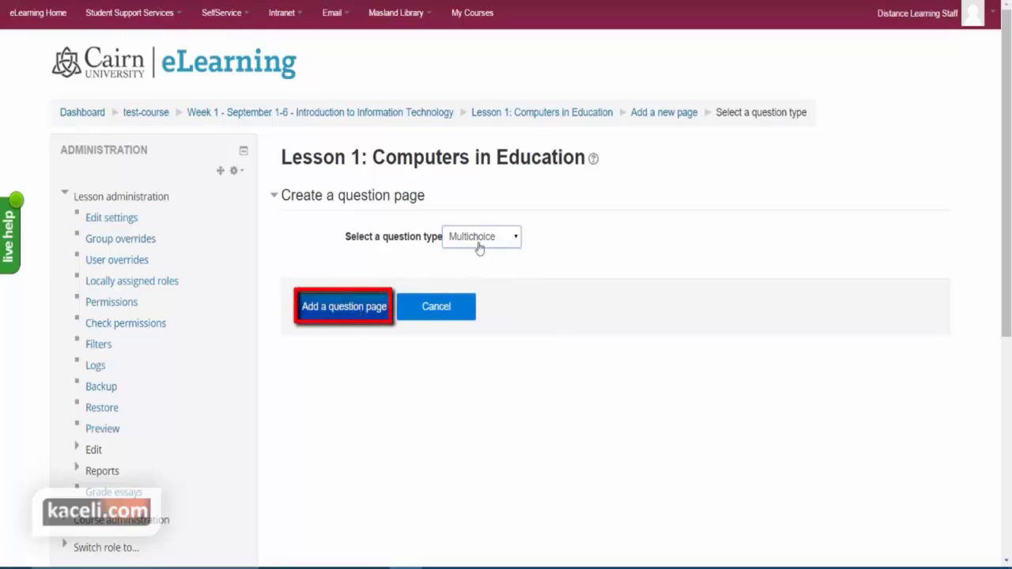
click(376, 317)
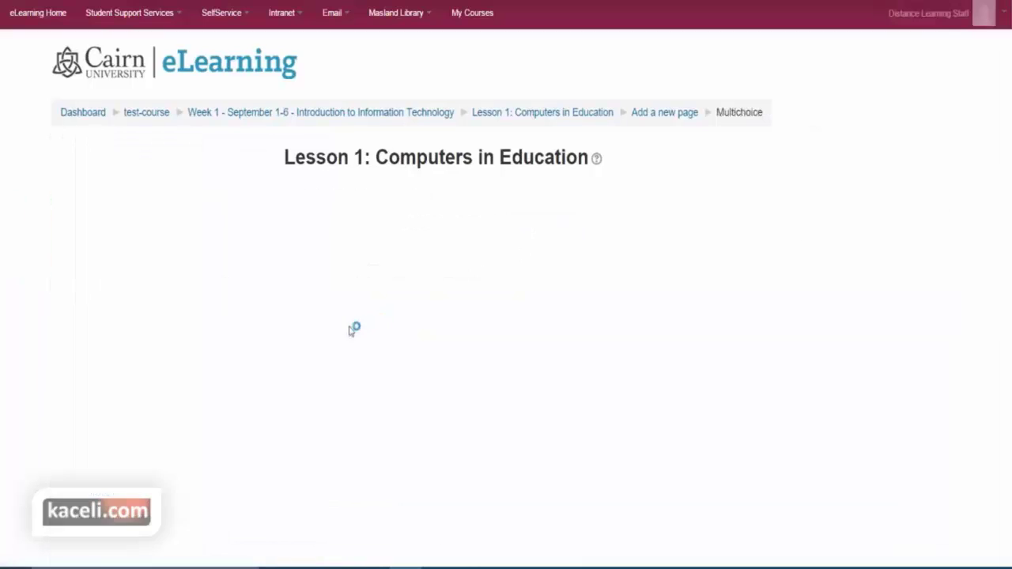
- Enter "A computer is any device the performs the following function (s)" as both the question page's title and its contents
click(514, 253)
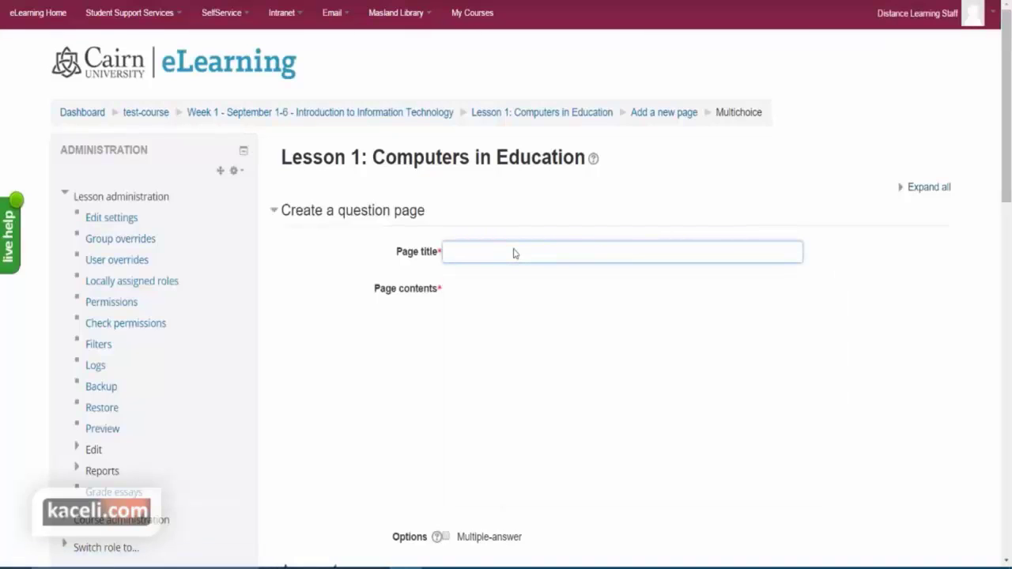
text(Computer)
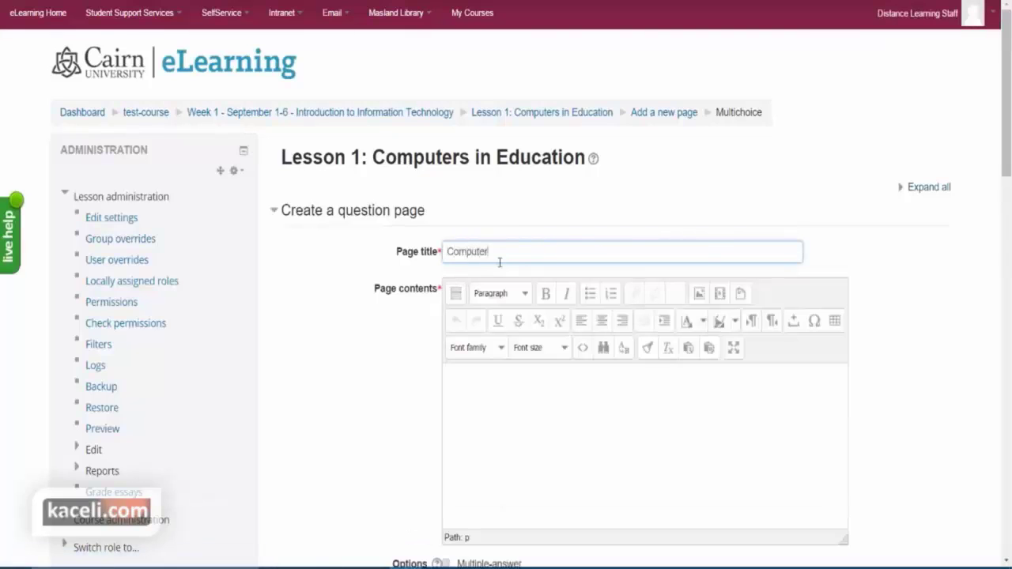
click(525, 413)
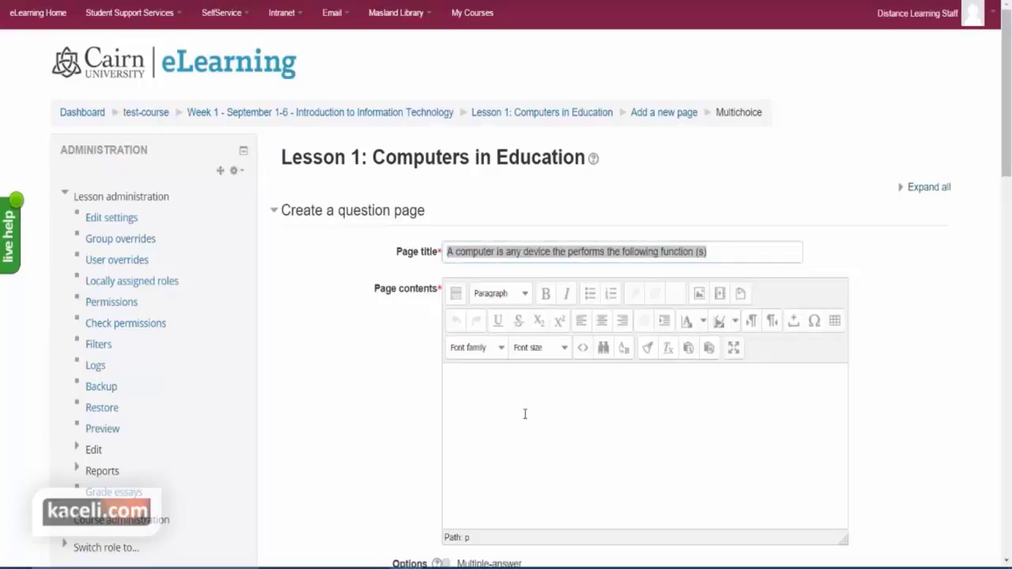
text(A computer is any device the performs the following function (s))
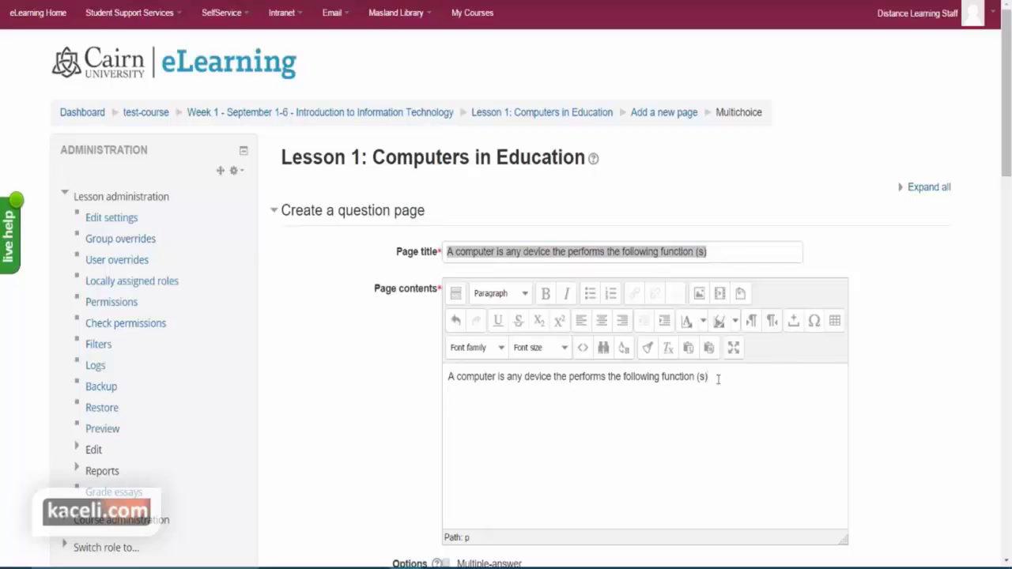
drag(720, 381, 393, 386)
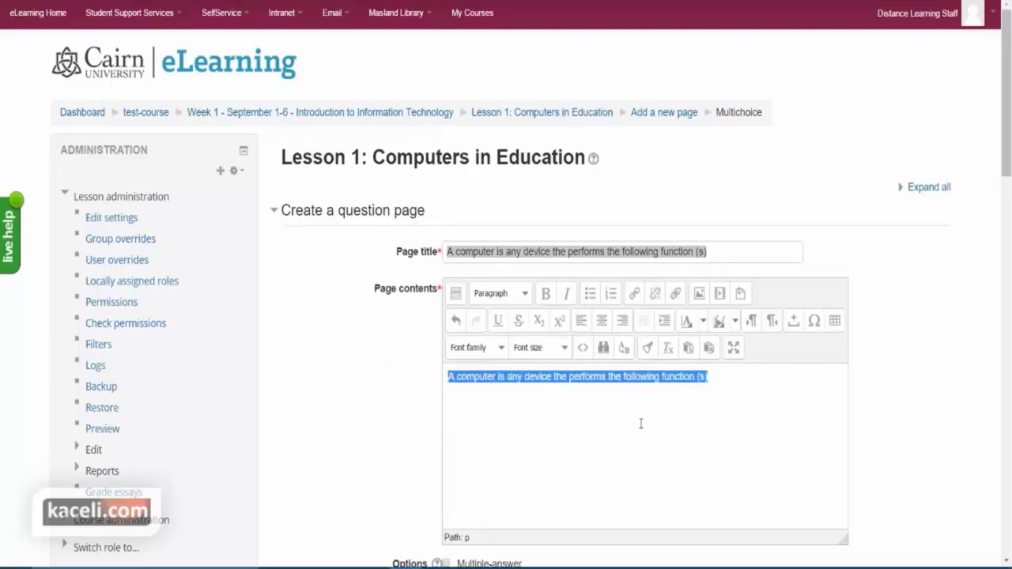
- Enter "Accepts input." as the answer text of Answer 1
scroll(668, 414, down, 3)
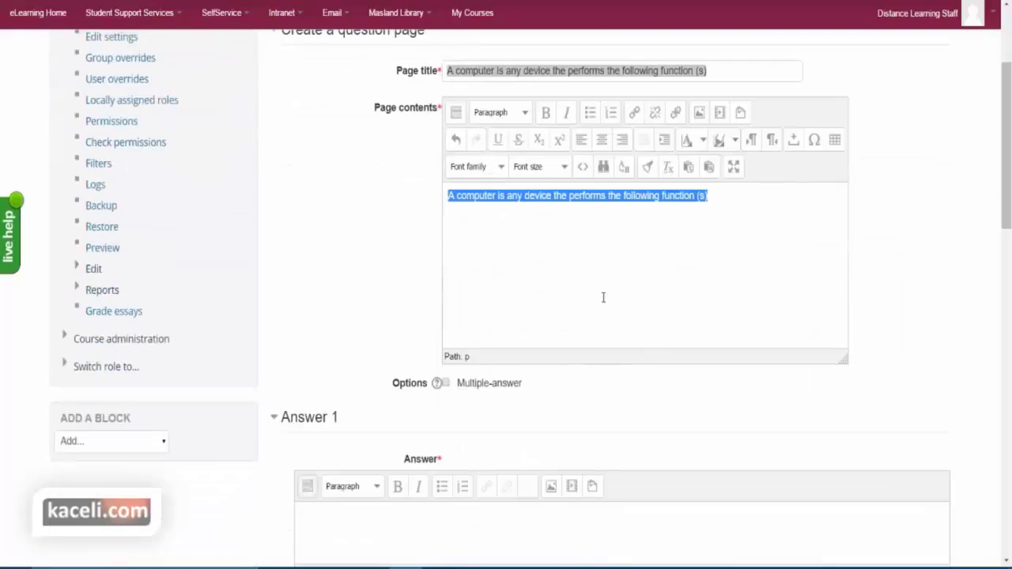
click(326, 463)
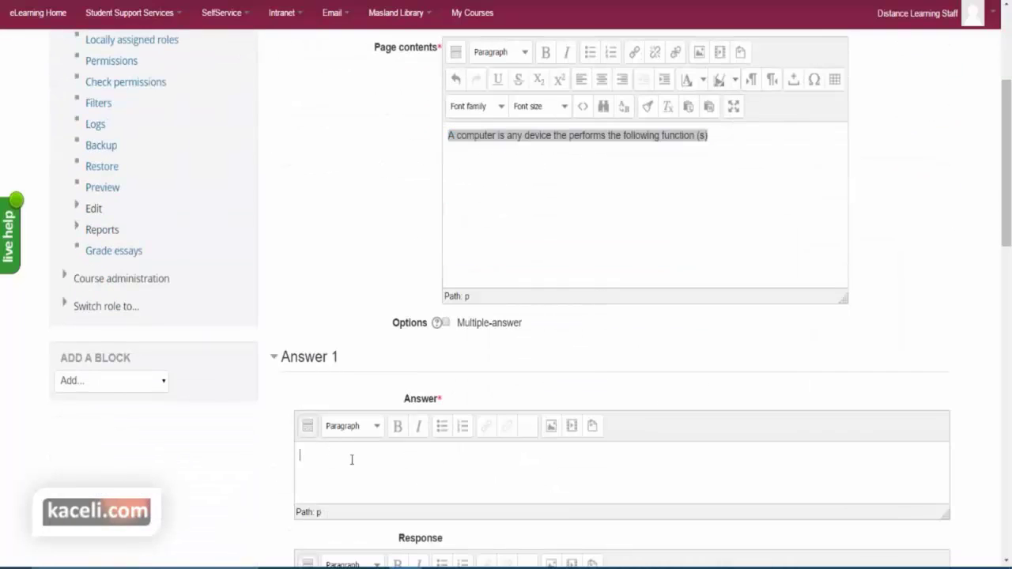
scroll(332, 457, down, 1)
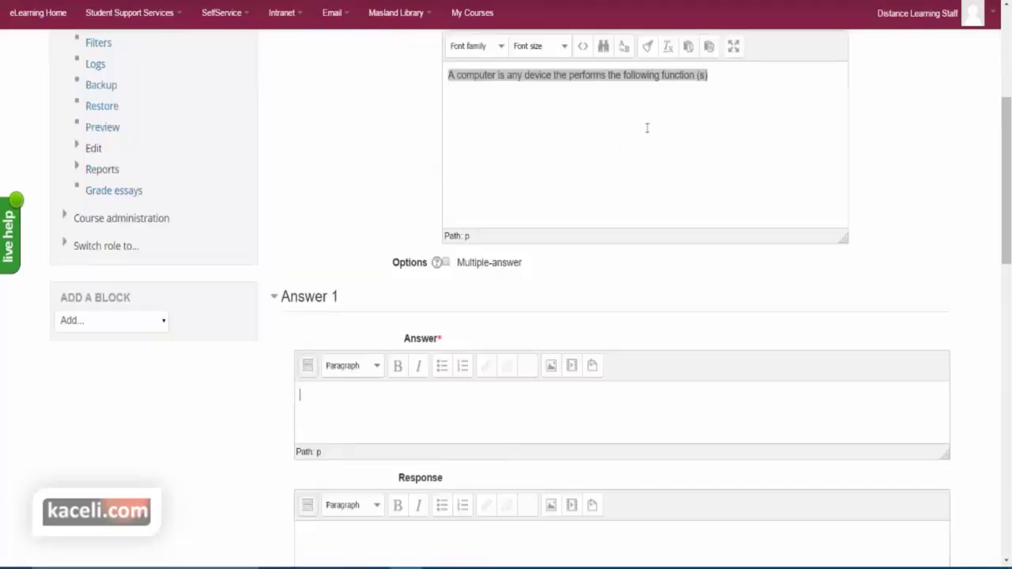
click(632, 152)
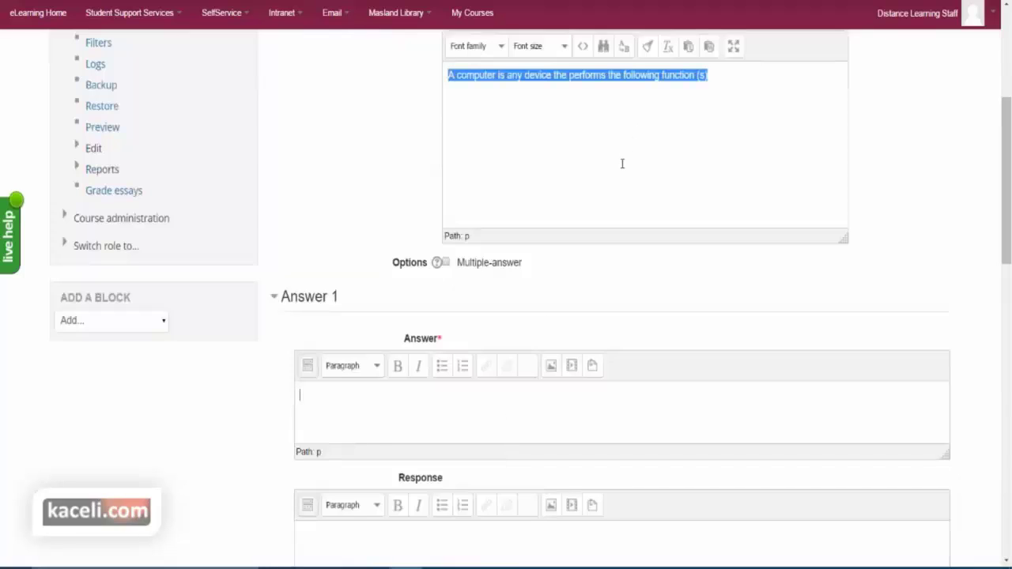
scroll(441, 384, down, 1)
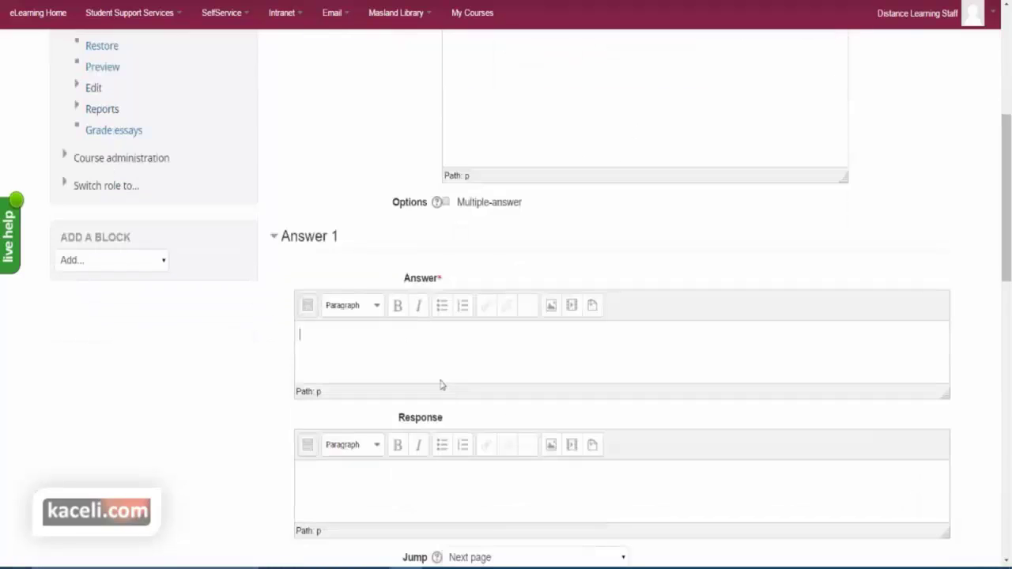
click(366, 338)
text(Accepts input.)
- Enter Answer 1's response: "That is correct. However, the device needs to perform other functions too in order to be considered a computer."
scroll(405, 353, down, 2)
click(365, 377)
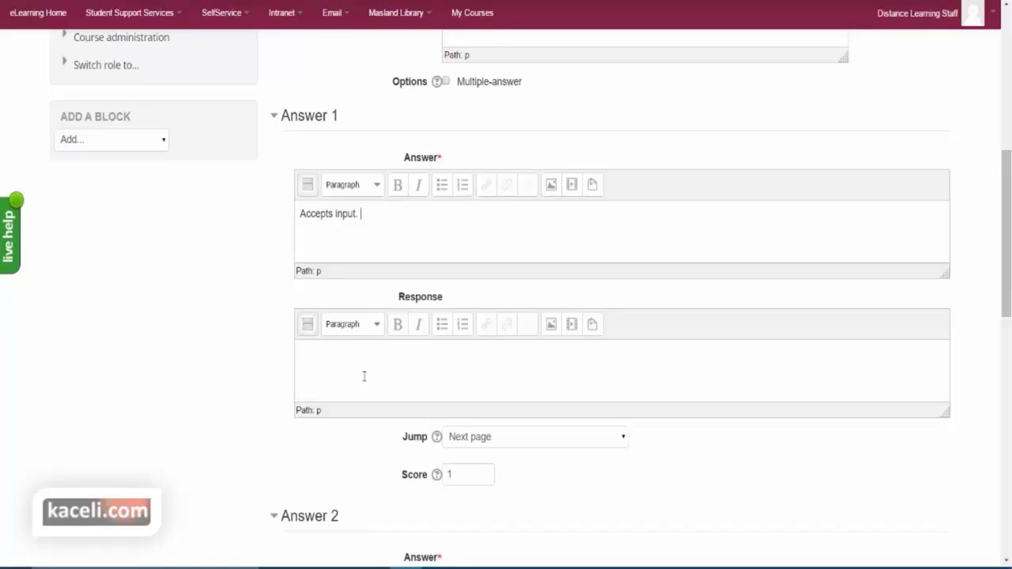
text(That is correct. Howe)
text(ever, the device needs to perform other functions too in order to be considered a computer.)
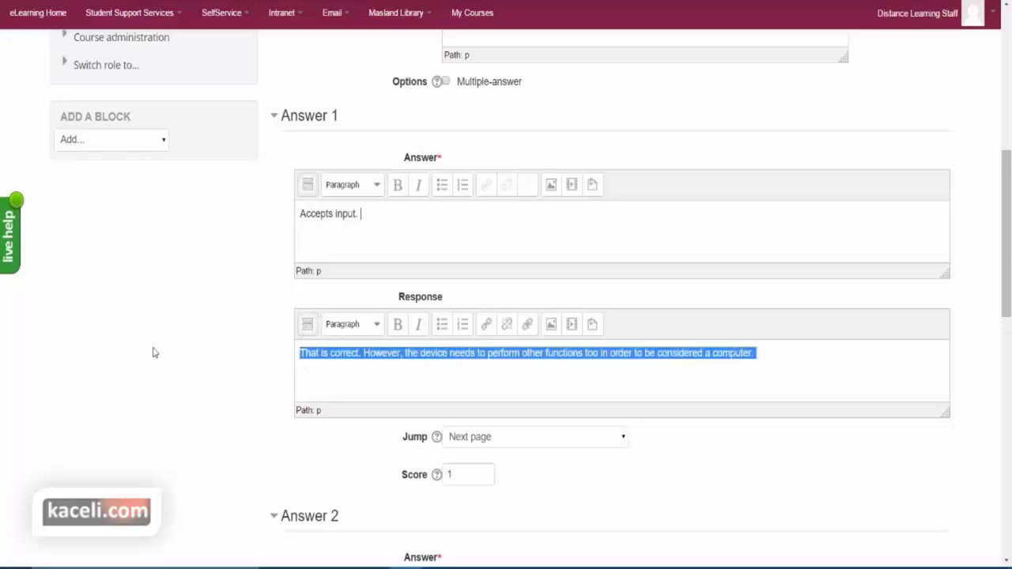
- Set the score for Answer 1 to 0, leaving its jump on Next page
scroll(646, 429, down, 1)
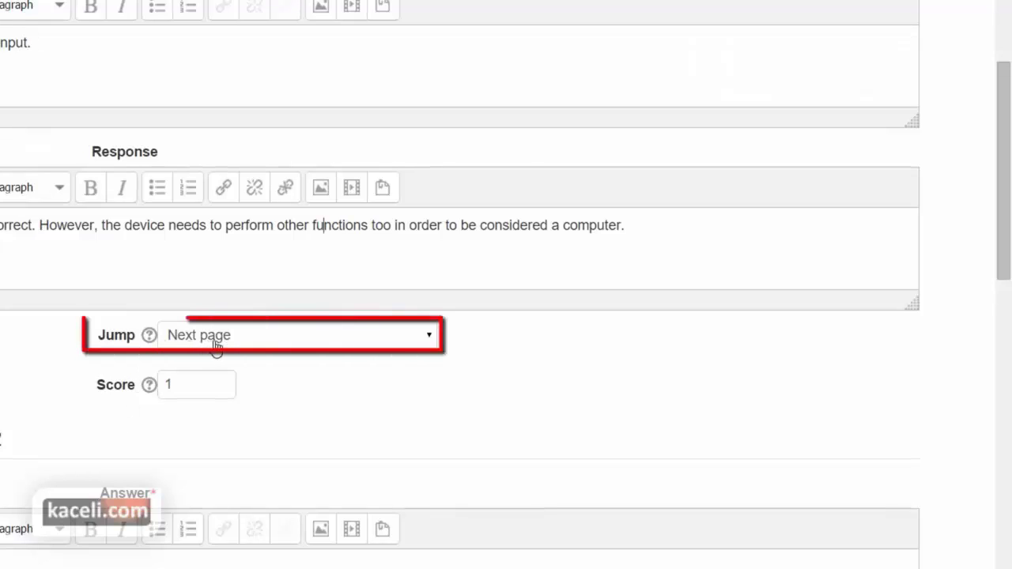
click(183, 381)
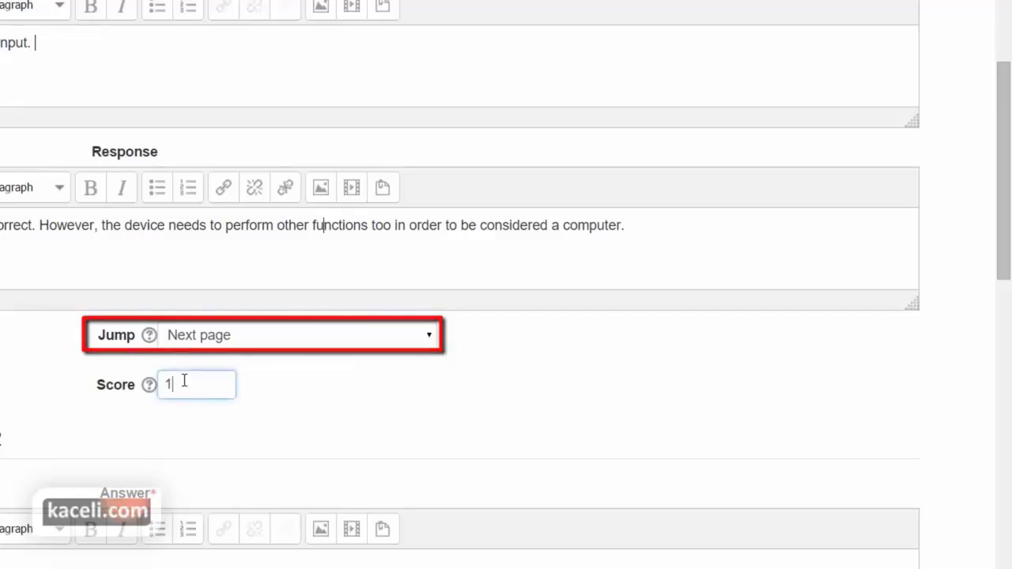
double_click(161, 384)
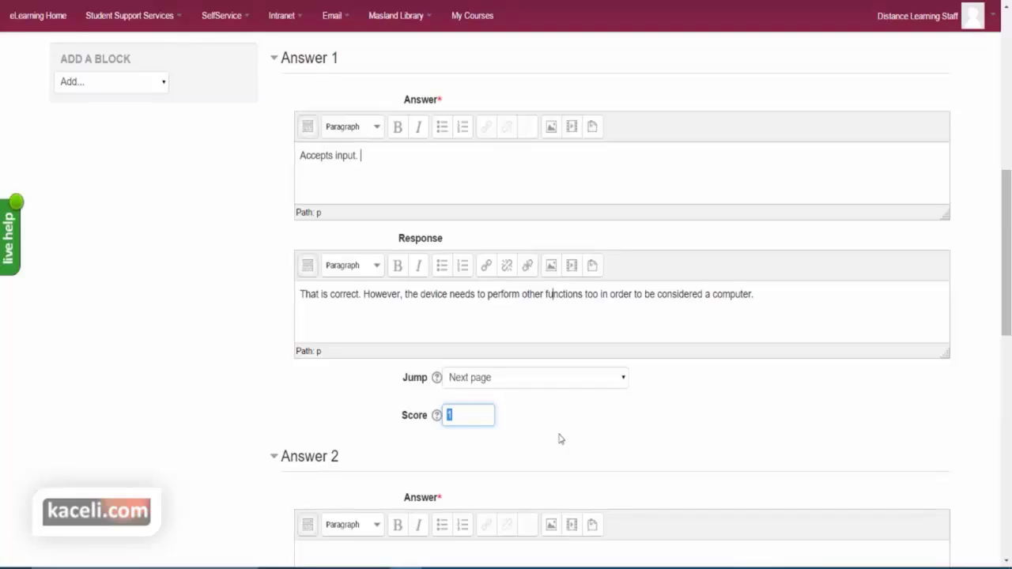
text(0)
- Enter "Processes data" as the text of Answer 2 and give it the same response as Answer 1
scroll(768, 409, down, 1)
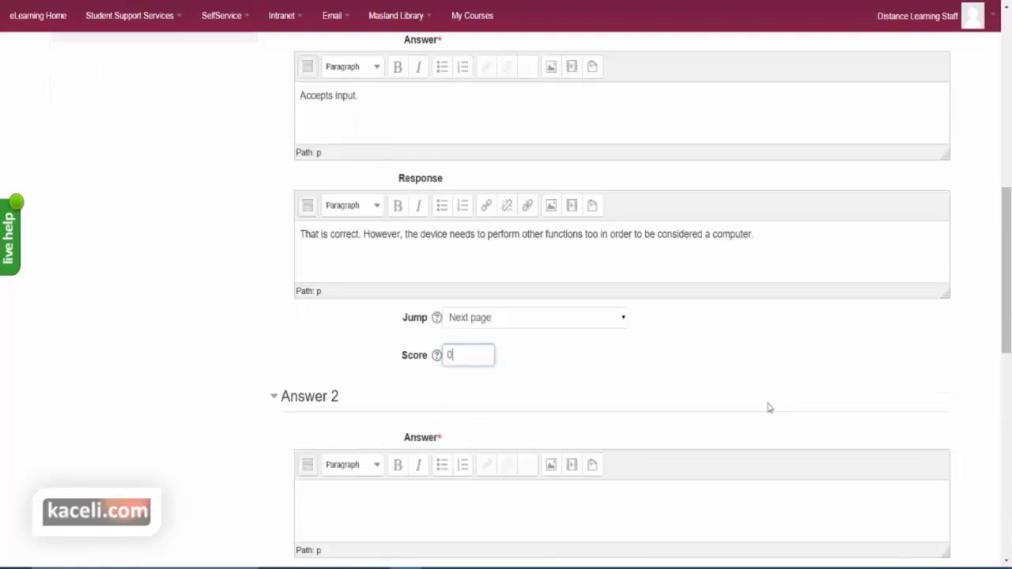
scroll(725, 398, down, 2)
click(369, 385)
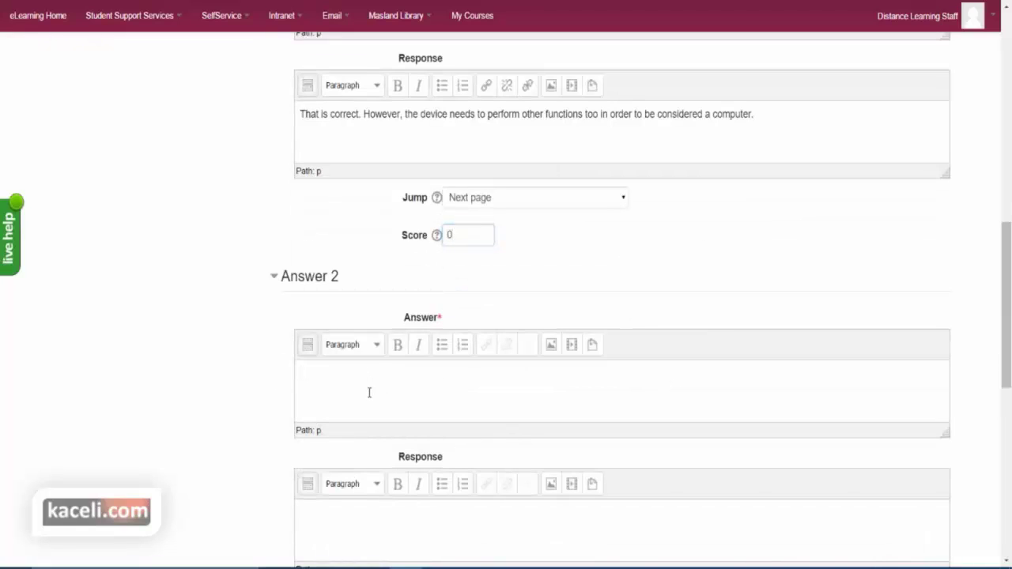
text(Processes data)
scroll(427, 386, down, 1)
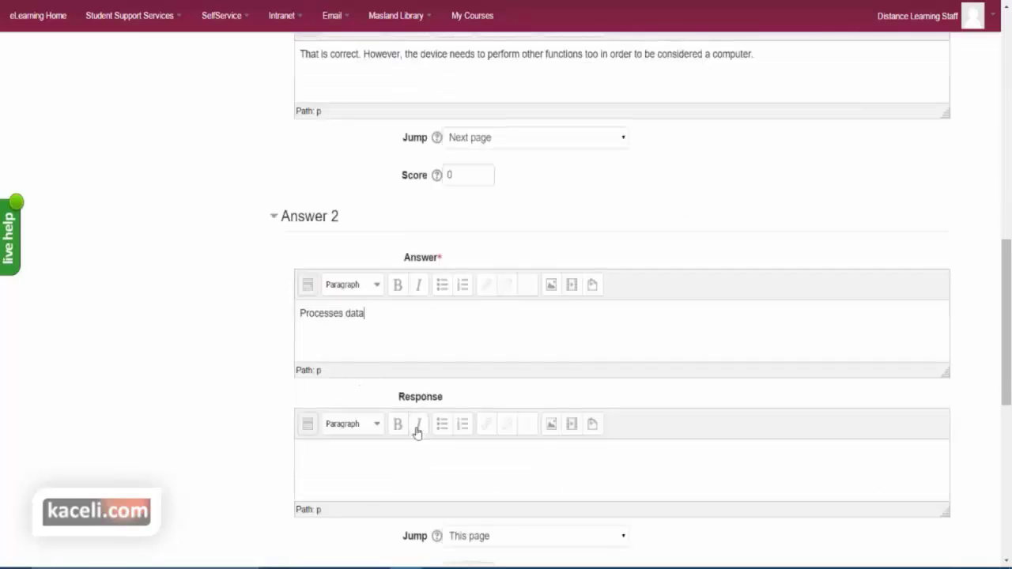
click(377, 479)
text(That is correct. However, the device needs to perform other functions too in order to be considered a computer.)
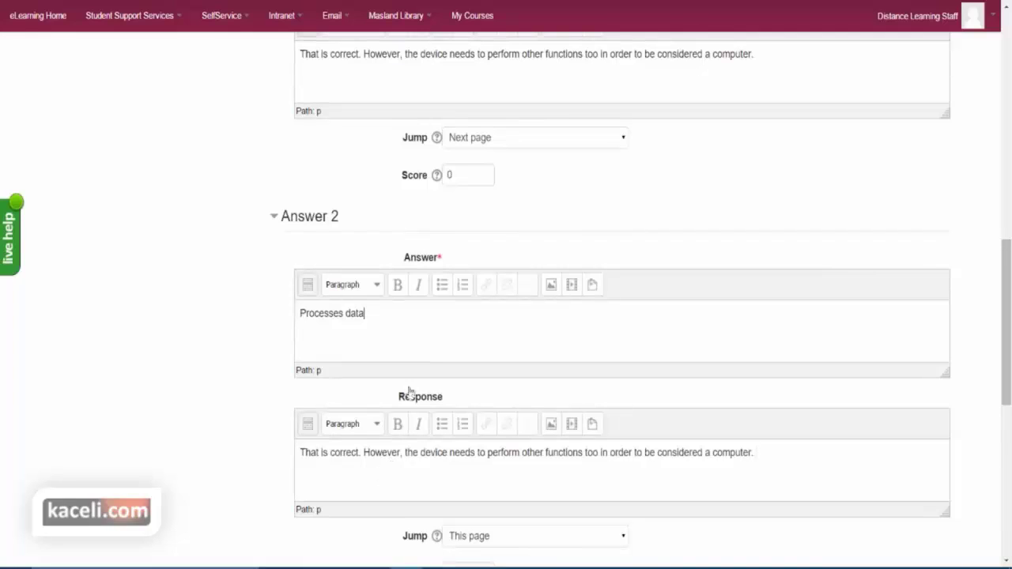
click(367, 463)
- Set the jump for Answer 2 to Next page and keep its score at 0
scroll(518, 460, down, 1)
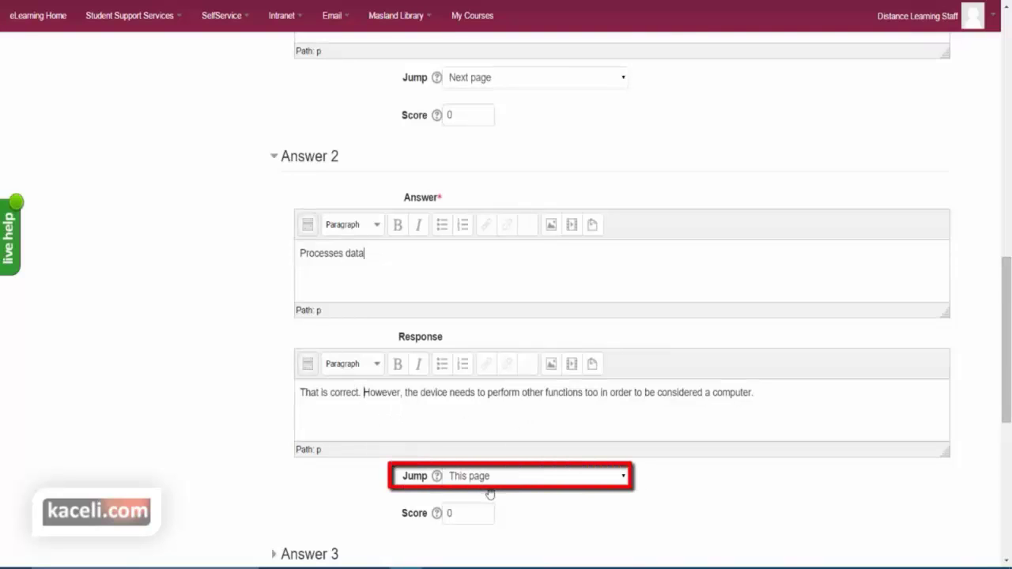
click(490, 479)
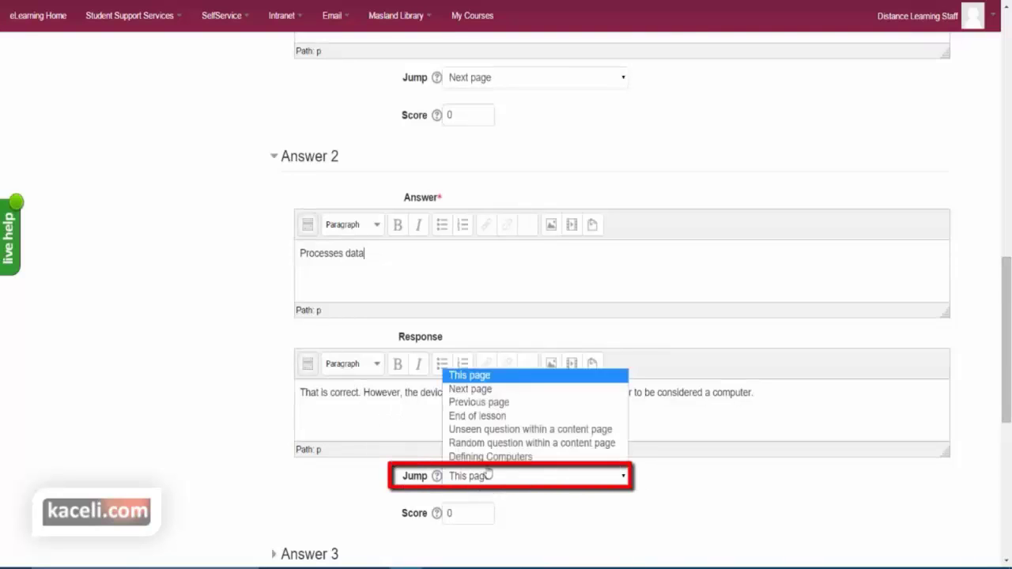
click(471, 389)
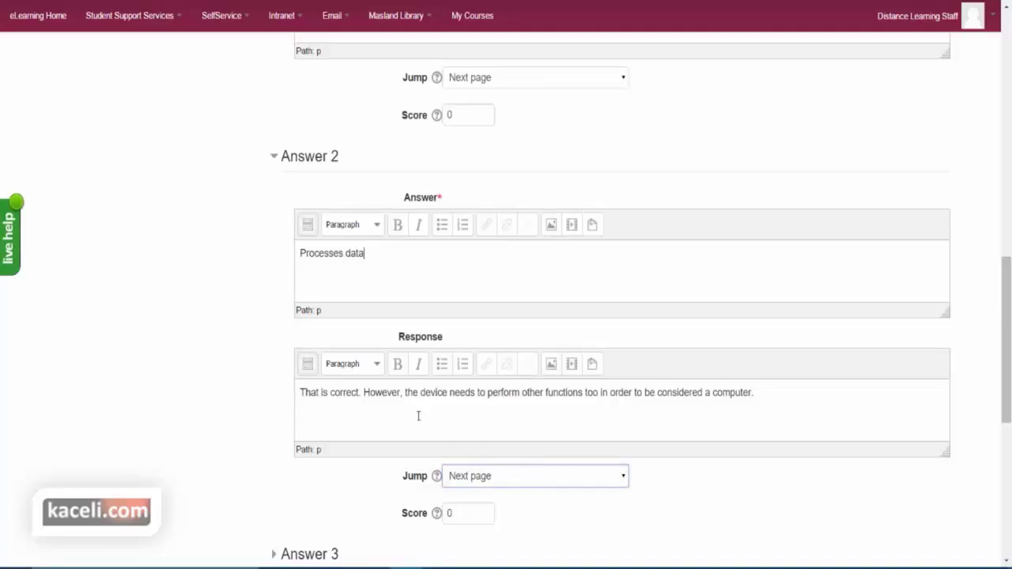
click(474, 515)
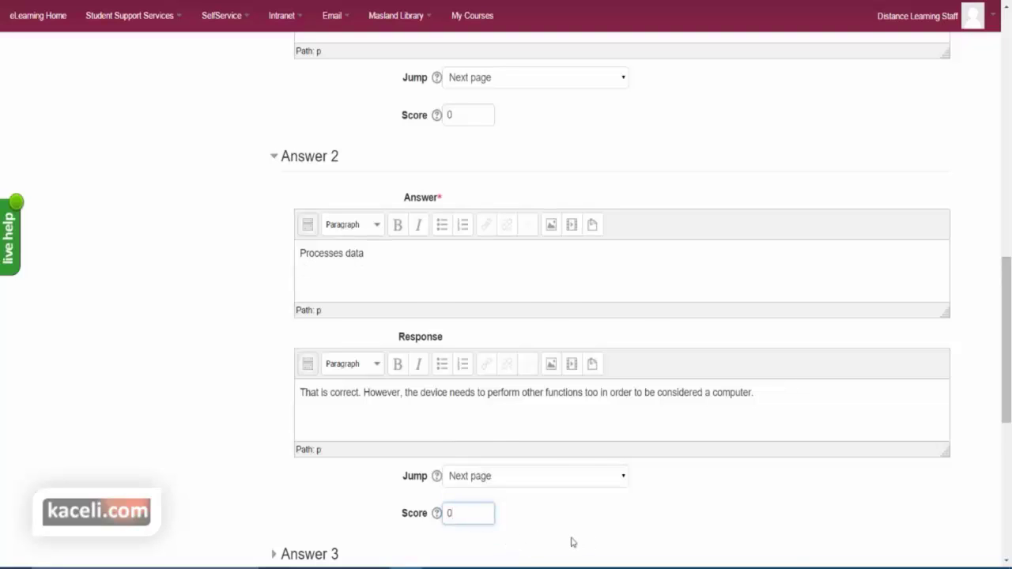
scroll(567, 541, down, 1)
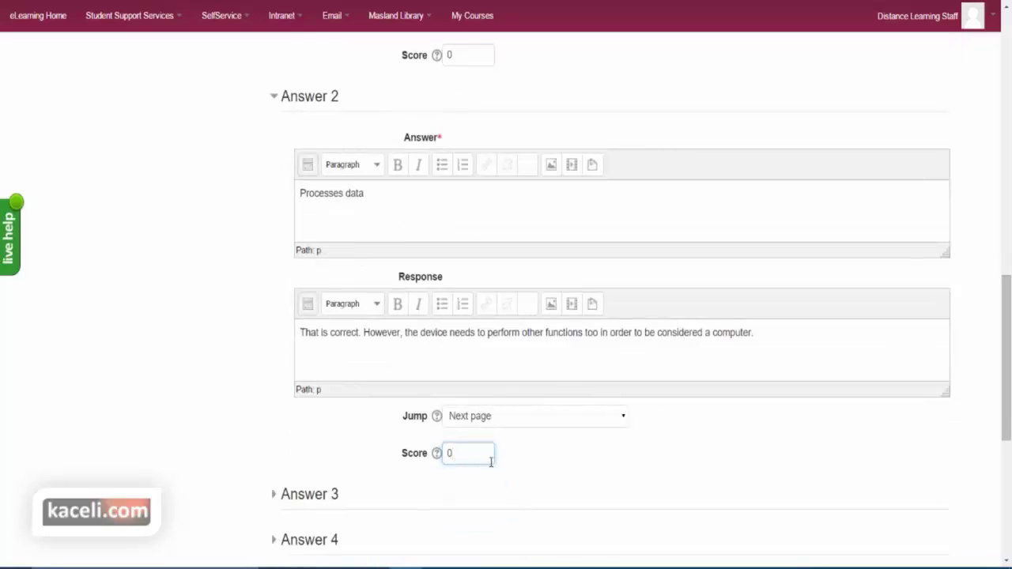
click(386, 204)
- Expand Answer 3, enter "Stores data" as its text and reuse the response given for Answer 1
click(277, 499)
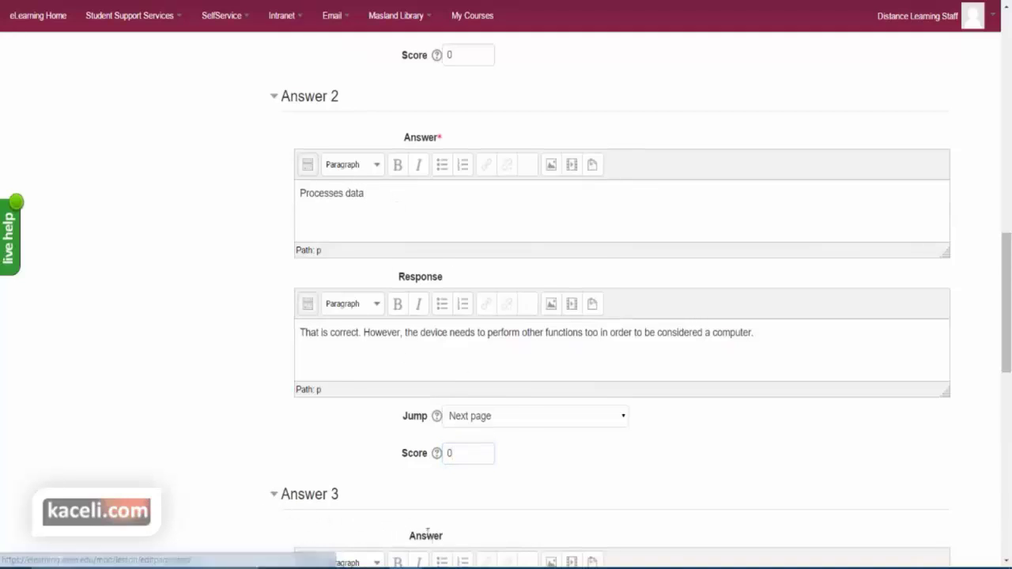
scroll(378, 470, down, 2)
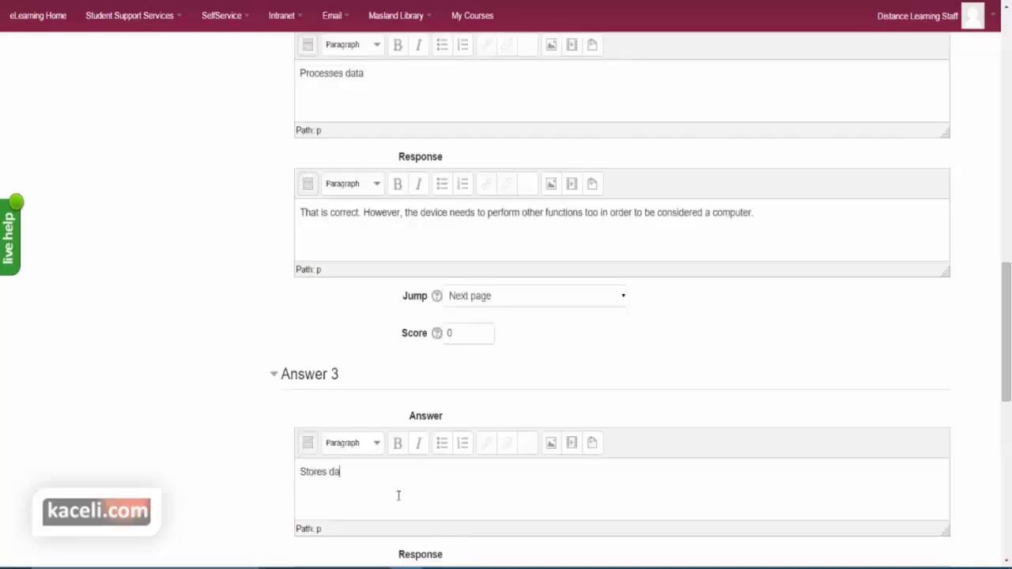
scroll(378, 537, down, 3)
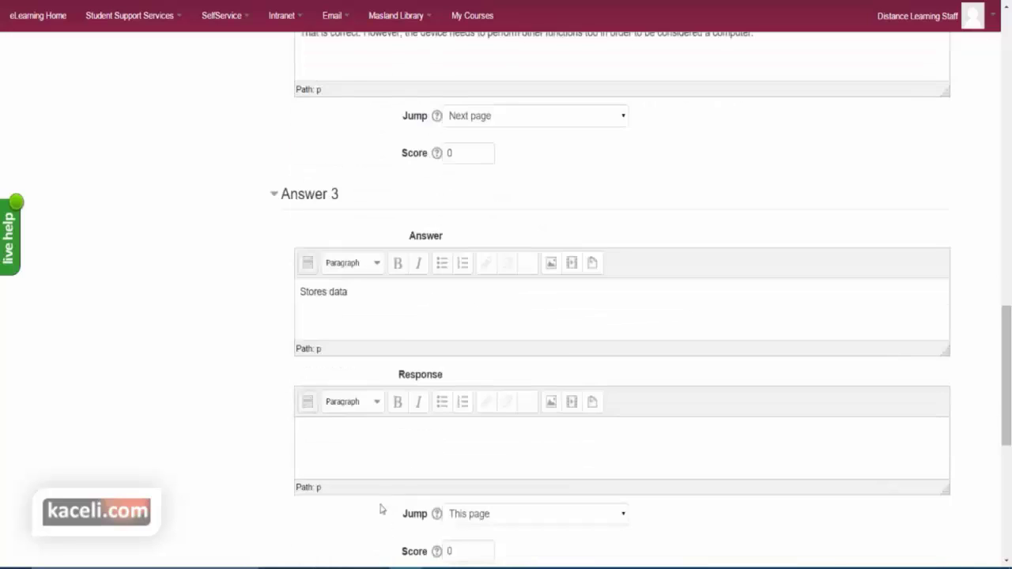
click(382, 446)
text(That is correct. However, the device needs to perform other functions too in order to be considered a computer.)
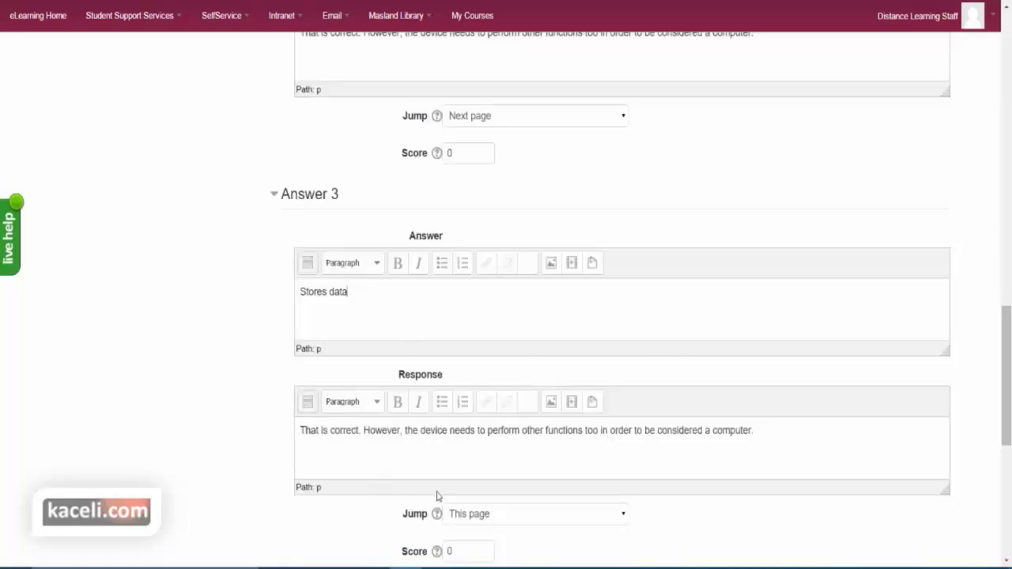
- Set the jump for Answer 3 to Next page and keep its score at 0
scroll(436, 495, down, 1)
click(494, 458)
click(474, 487)
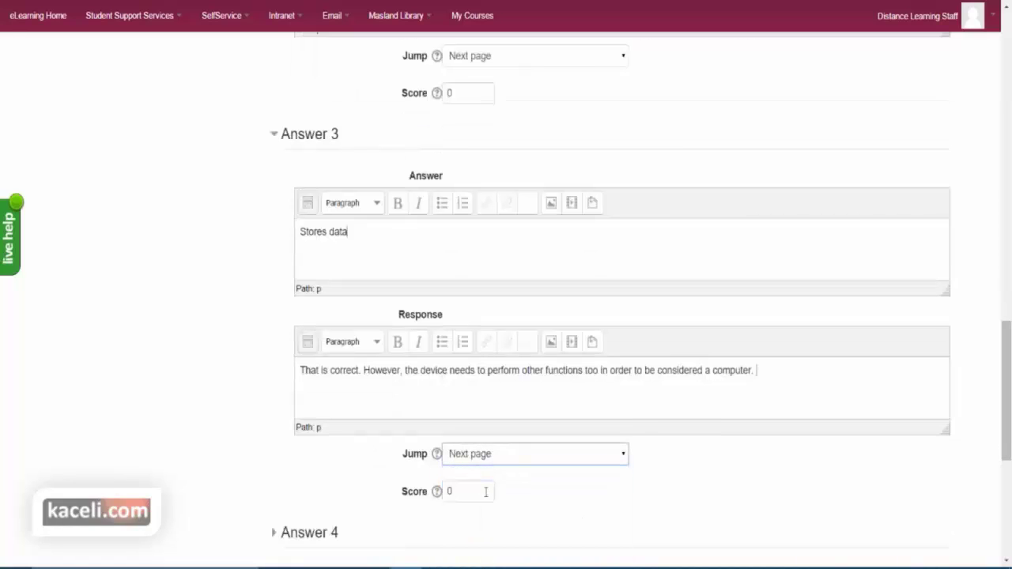
click(470, 492)
- Expand Answer 4, enter "Outputs data" as its text and reuse the response given for the other answers
scroll(601, 503, down, 1)
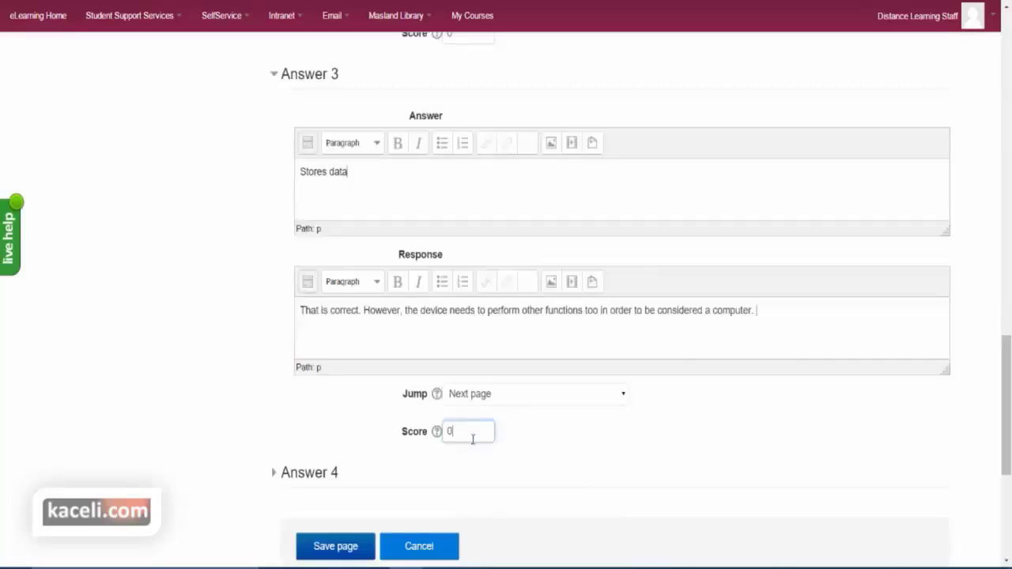
click(288, 477)
scroll(482, 486, down, 1)
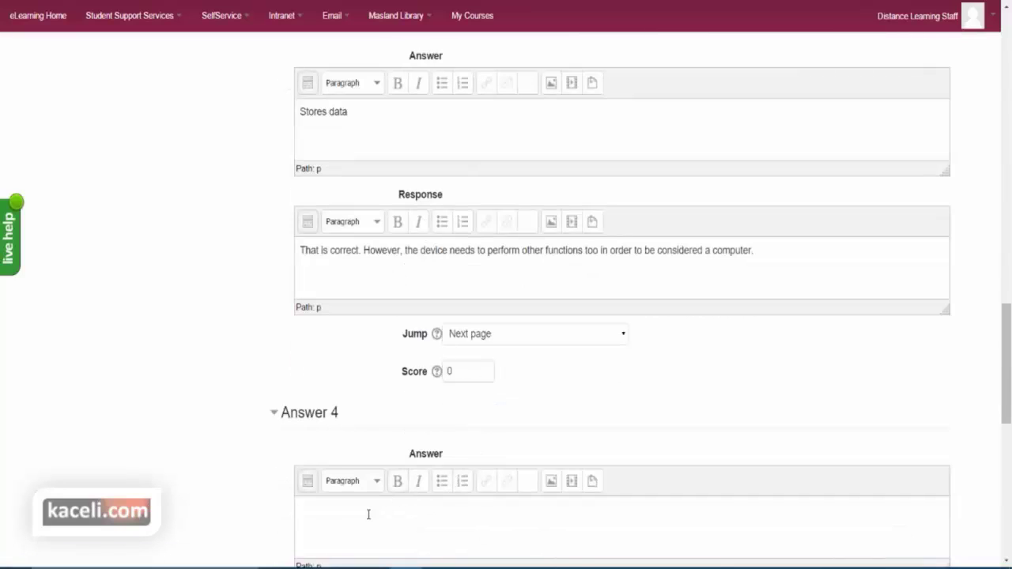
text(Outpusts data)
scroll(387, 515, down, 3)
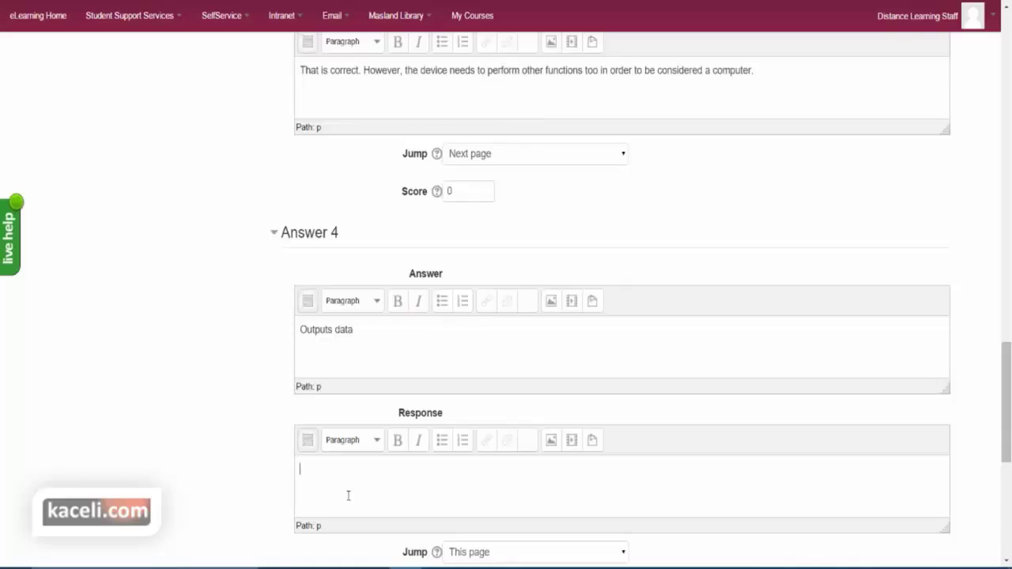
click(342, 503)
text(That is correct. However, the device needs to perform other functions too in order to be considered a computer.)
- Set the jump for Answer 4 to Next page, leaving its score at 0
scroll(466, 483, down, 1)
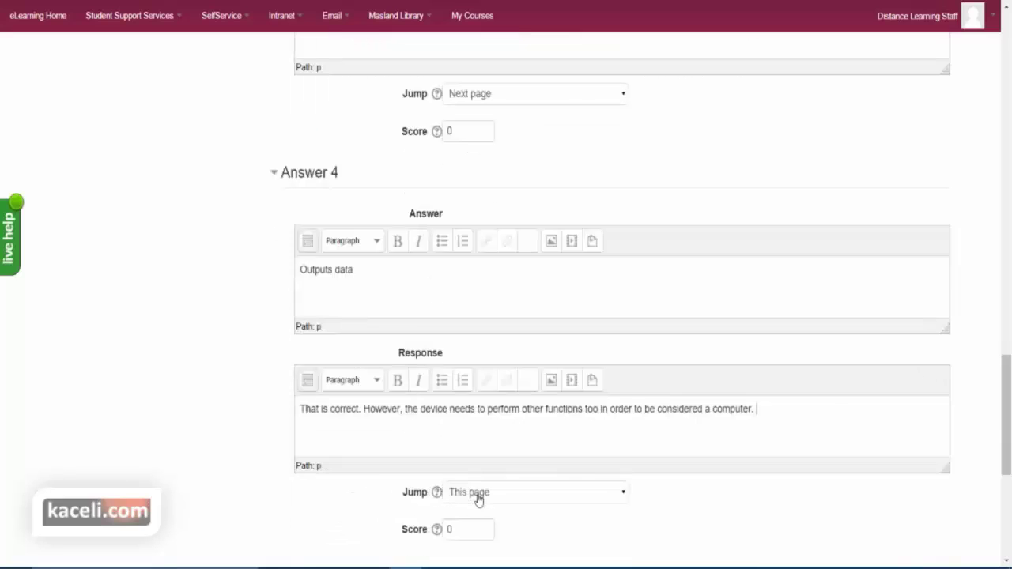
click(477, 492)
click(479, 405)
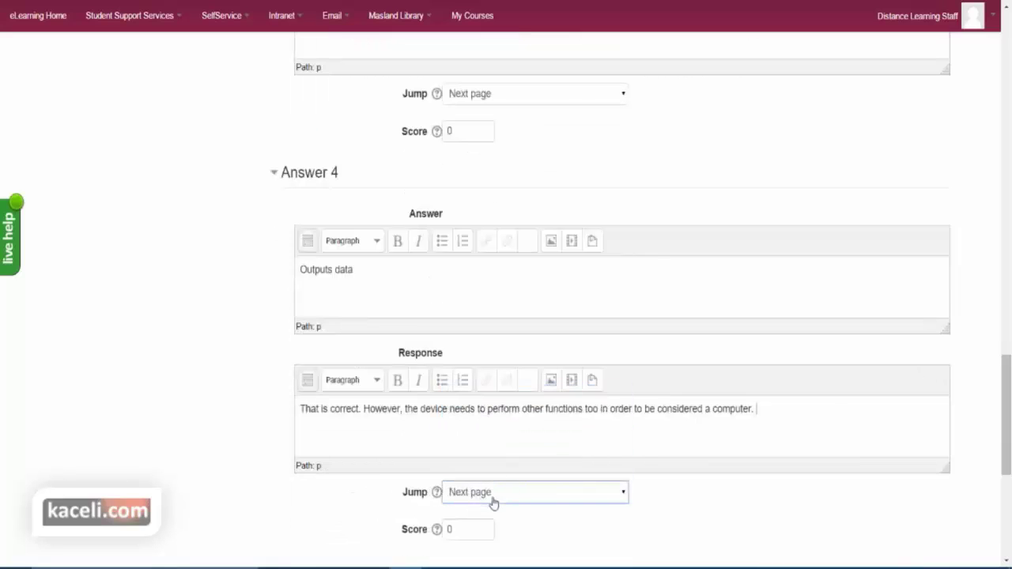
scroll(548, 525, down, 1)
scroll(549, 524, down, 1)
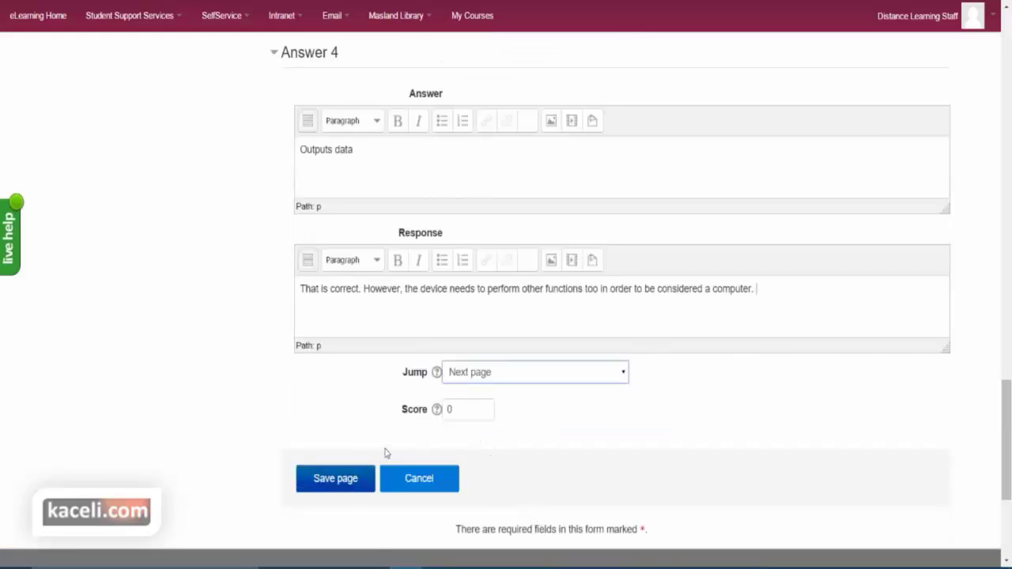
- Review the four completed answers and save the multiple-choice question page
scroll(391, 447, up, 10)
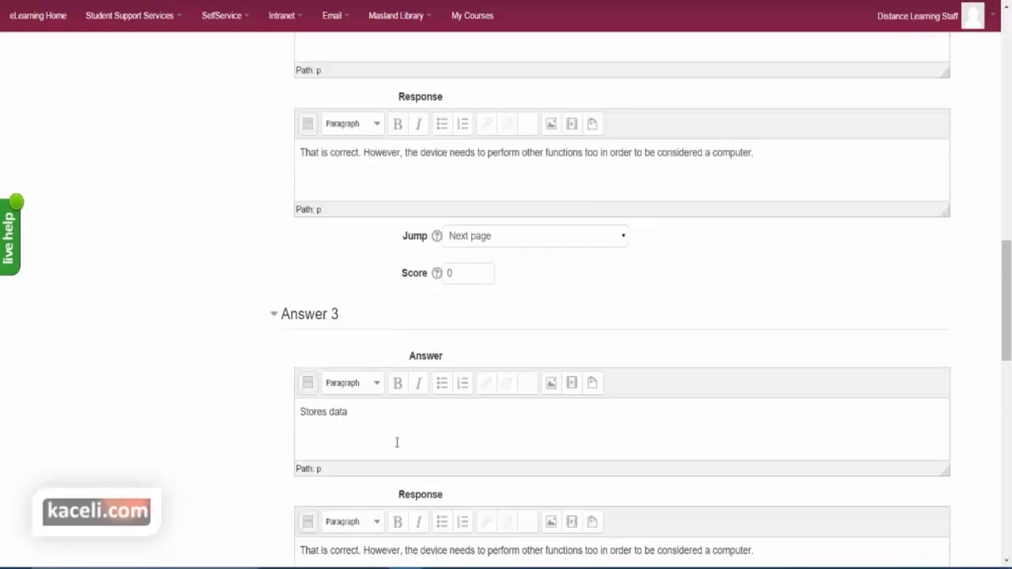
scroll(392, 445, up, 6)
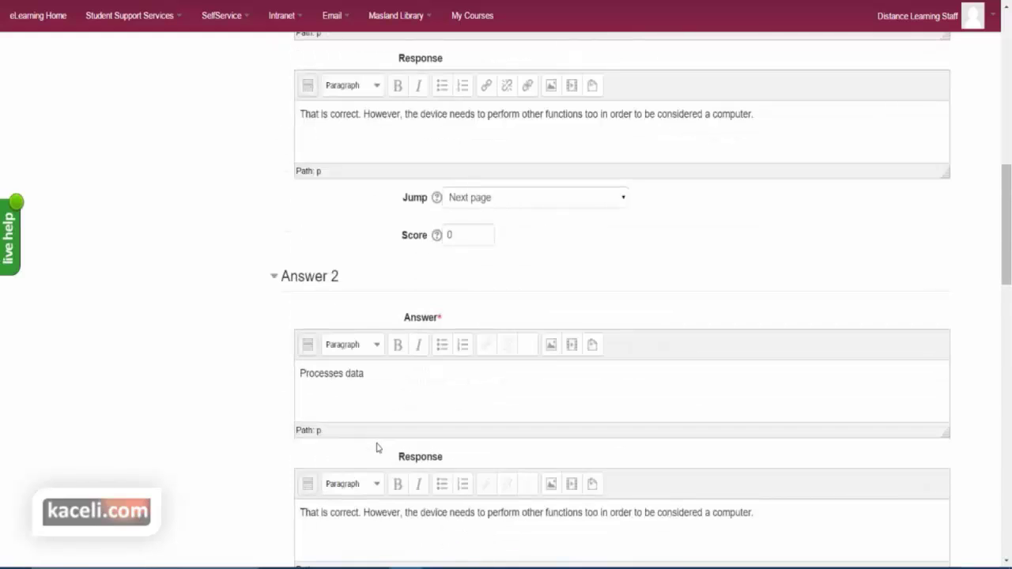
scroll(377, 447, down, 10)
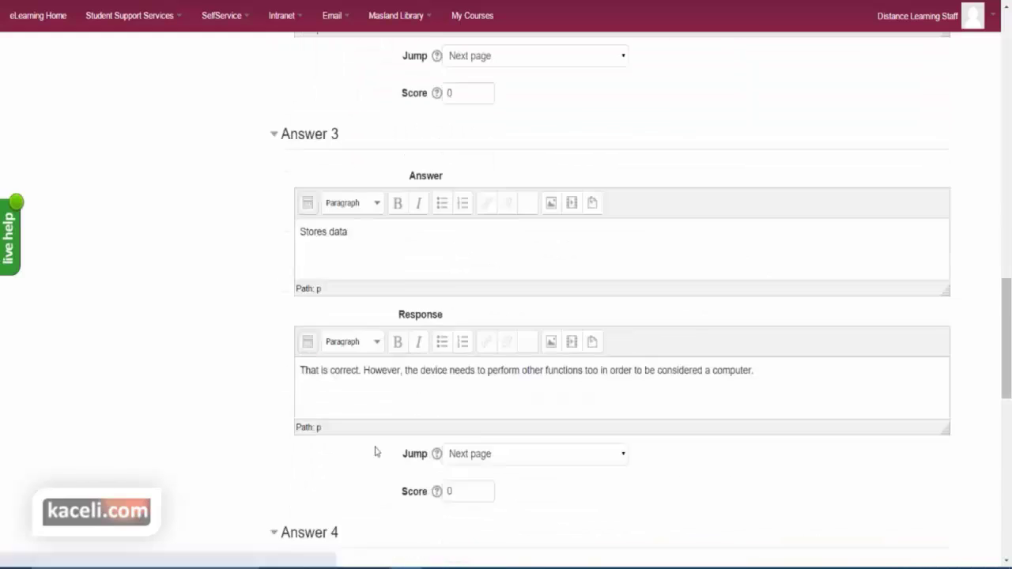
scroll(376, 451, down, 4)
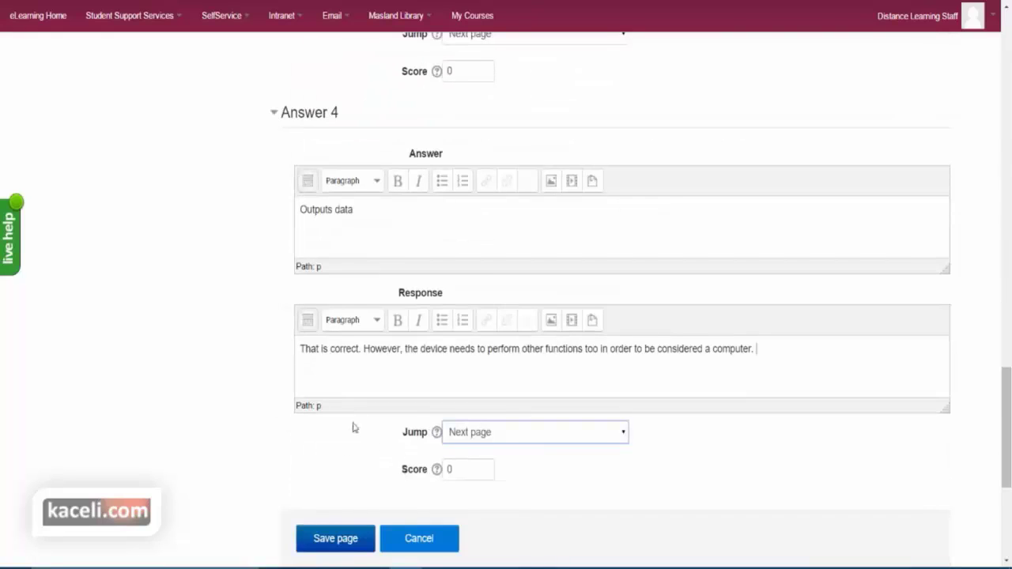
click(345, 546)
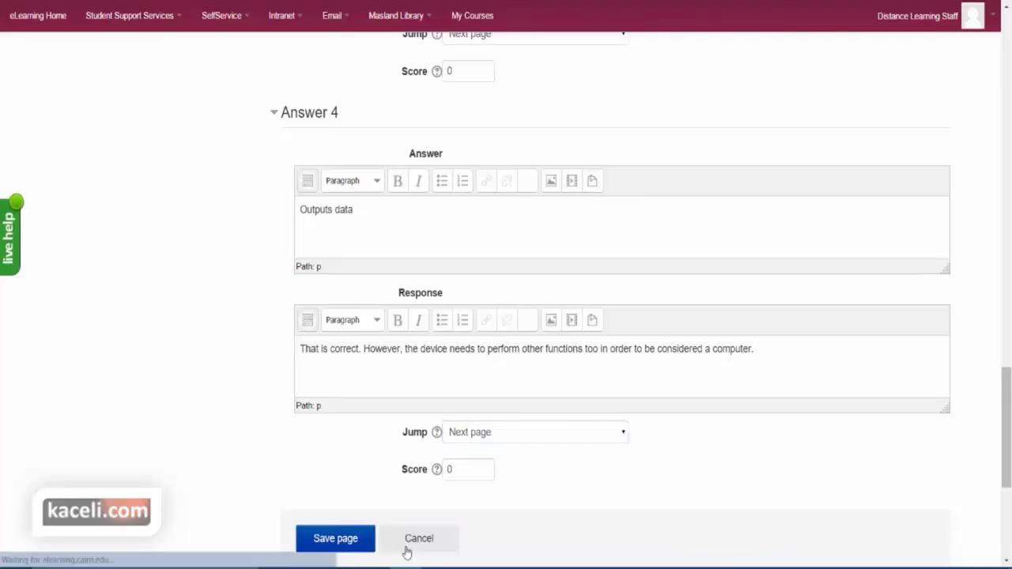
click(407, 550)
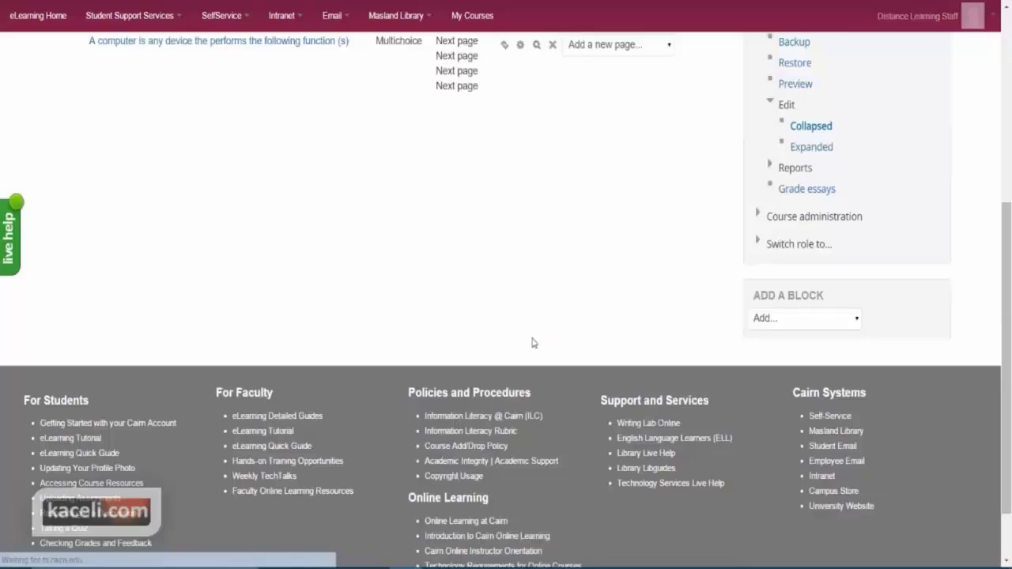
- Set the maximum number of answers to 5 in the lesson's appearance settings and save the lesson
scroll(533, 343, up, 2)
scroll(731, 277, up, 2)
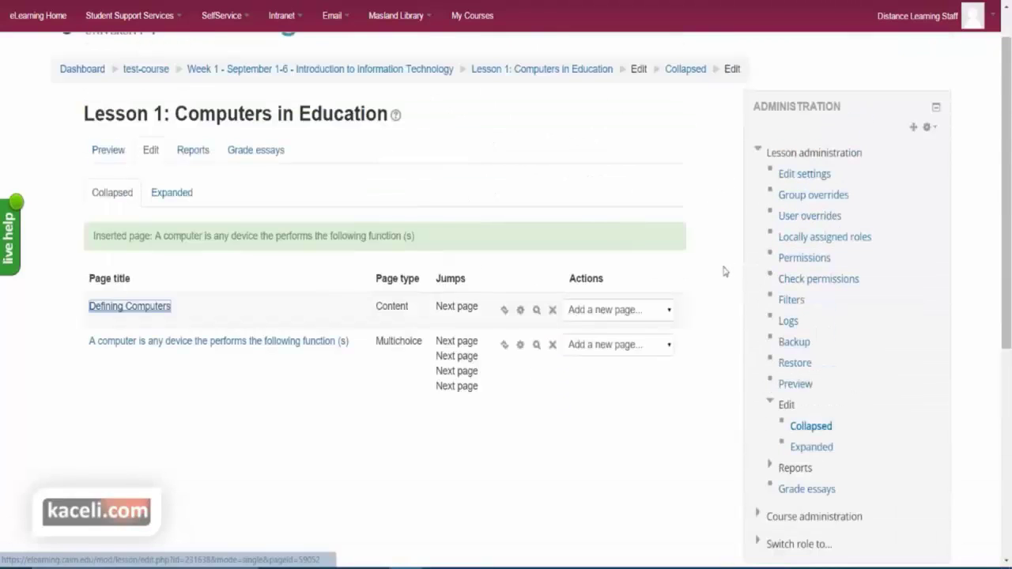
click(789, 180)
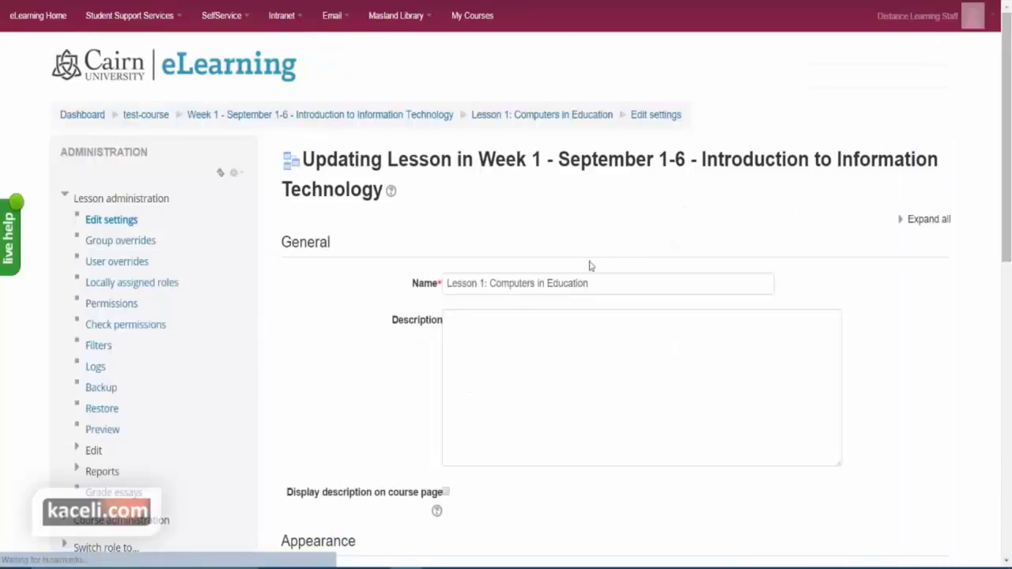
scroll(341, 371, down, 1)
scroll(340, 371, down, 2)
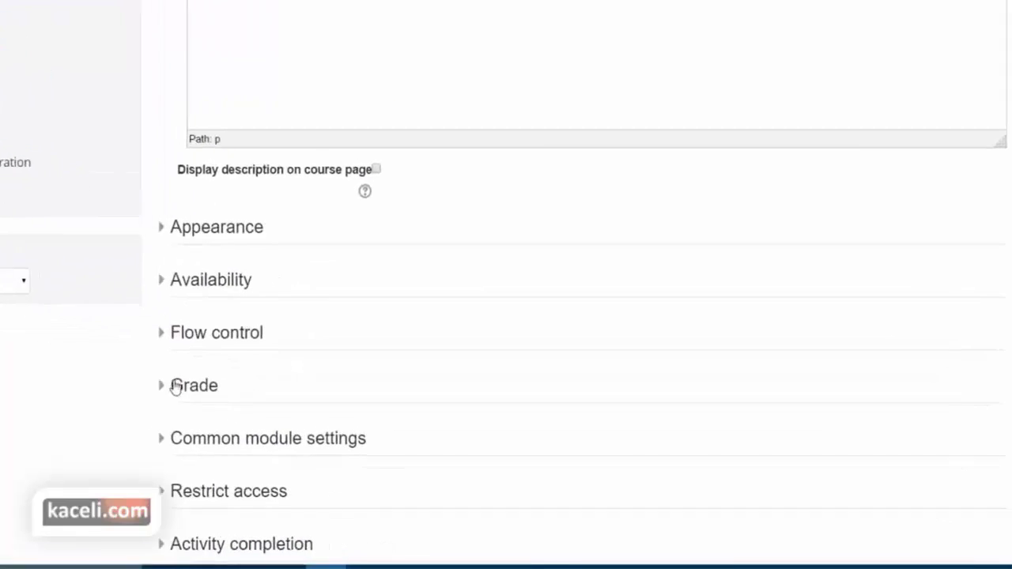
click(166, 280)
click(162, 228)
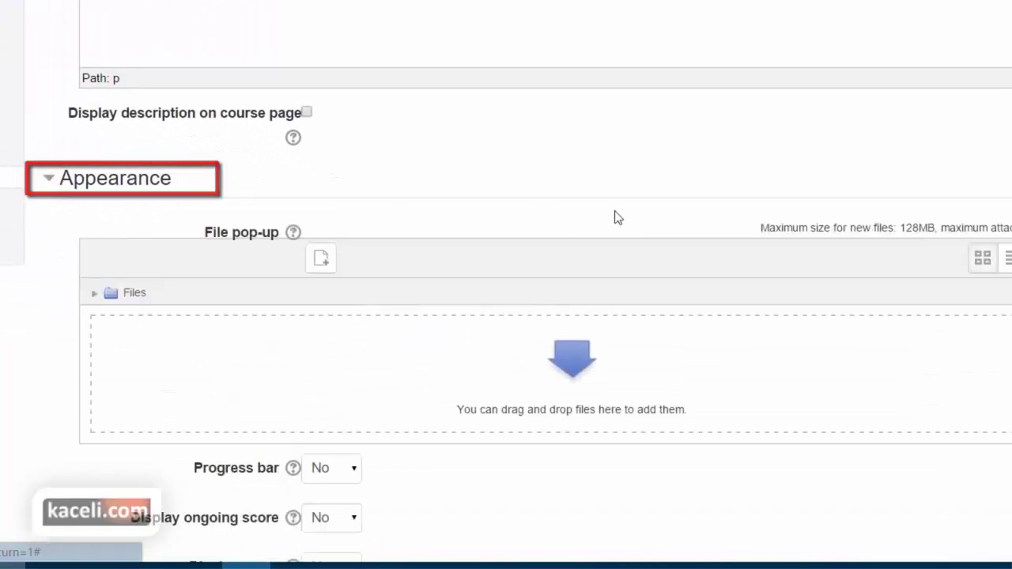
scroll(609, 237, down, 4)
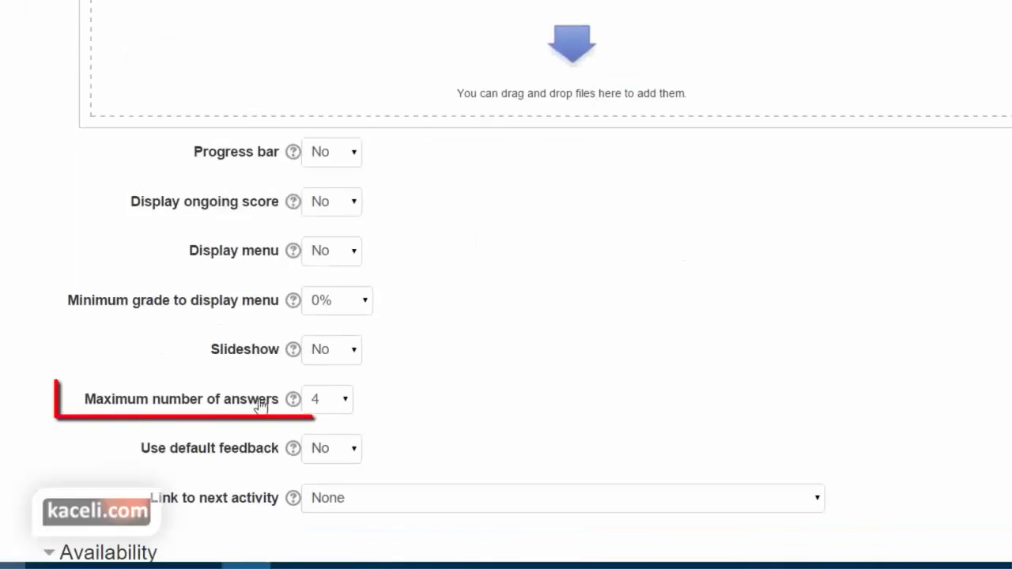
click(344, 402)
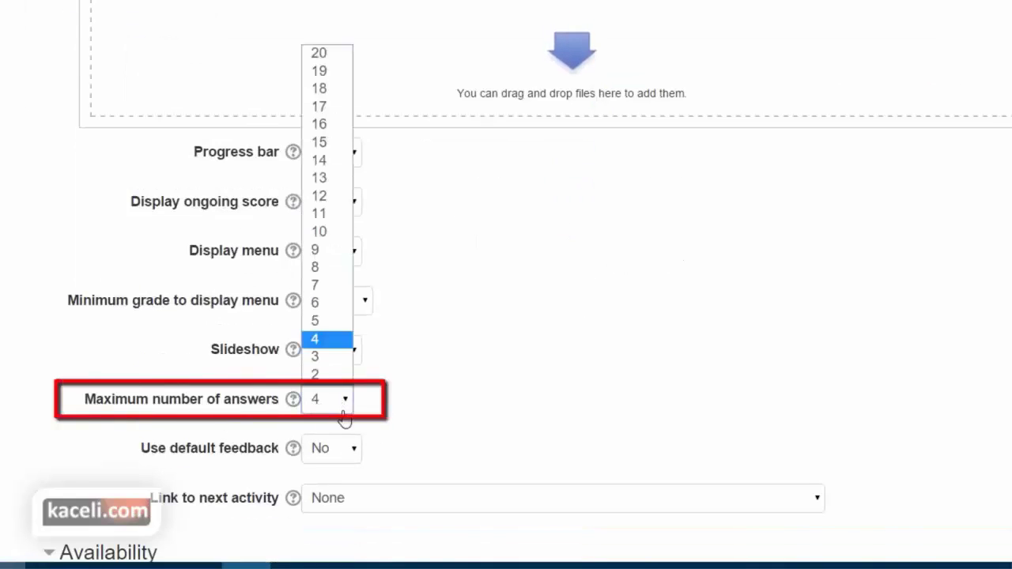
click(333, 326)
scroll(638, 396, down, 3)
scroll(508, 453, down, 9)
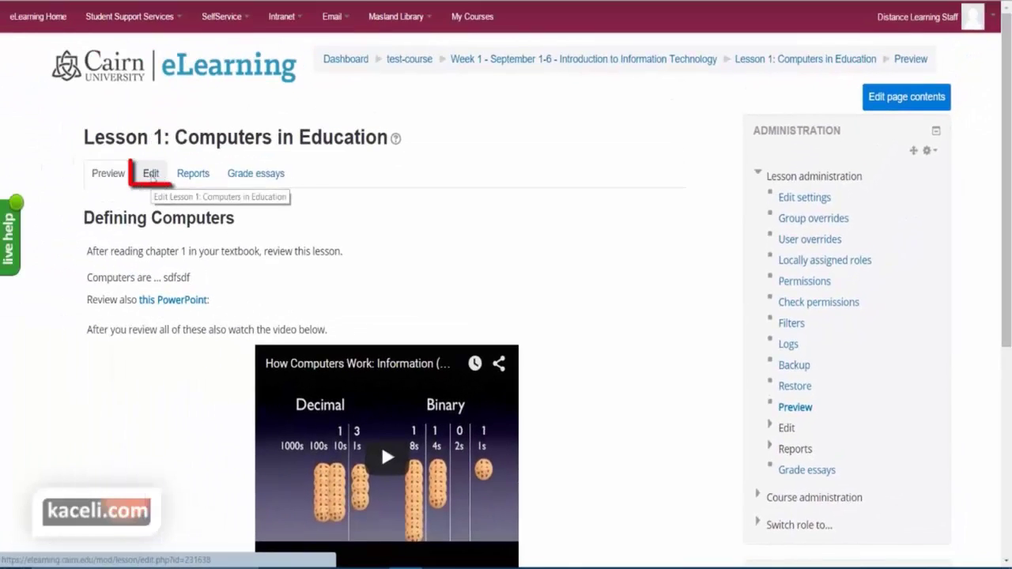
- Reopen the multiple-choice question page for editing from the lesson's page list and expand Answers 3 and 4 to review them
click(150, 174)
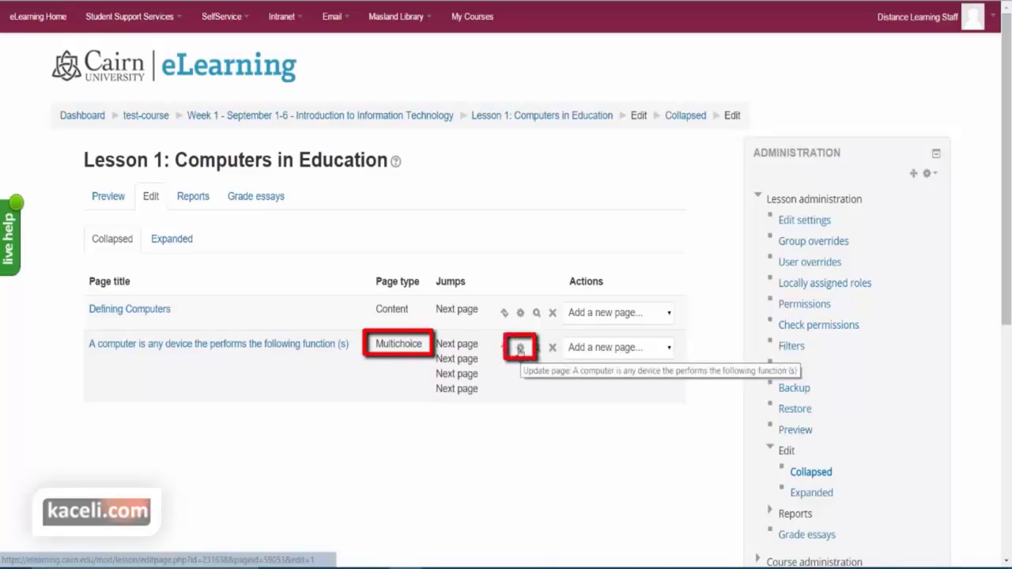
click(521, 348)
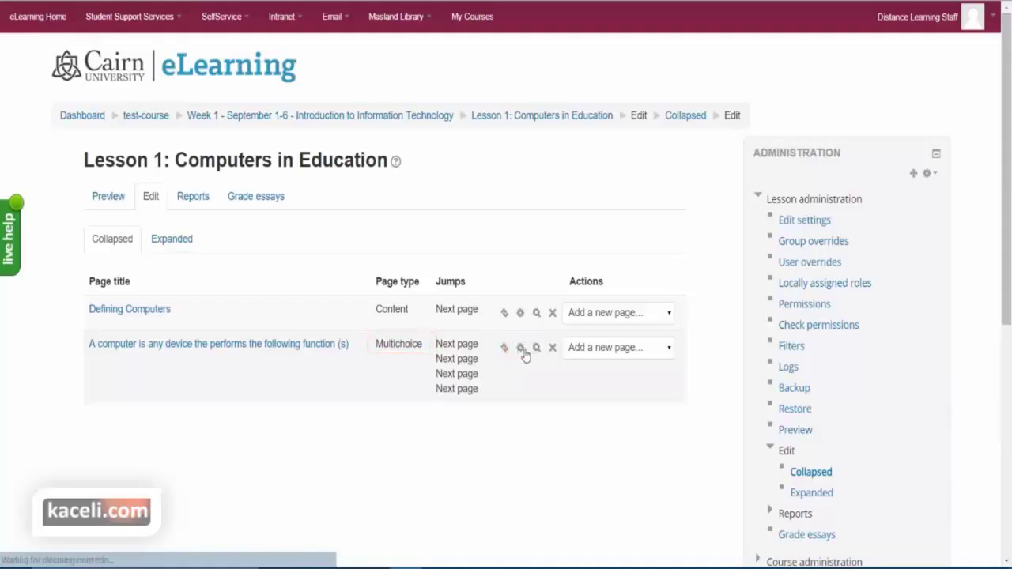
scroll(412, 371, down, 8)
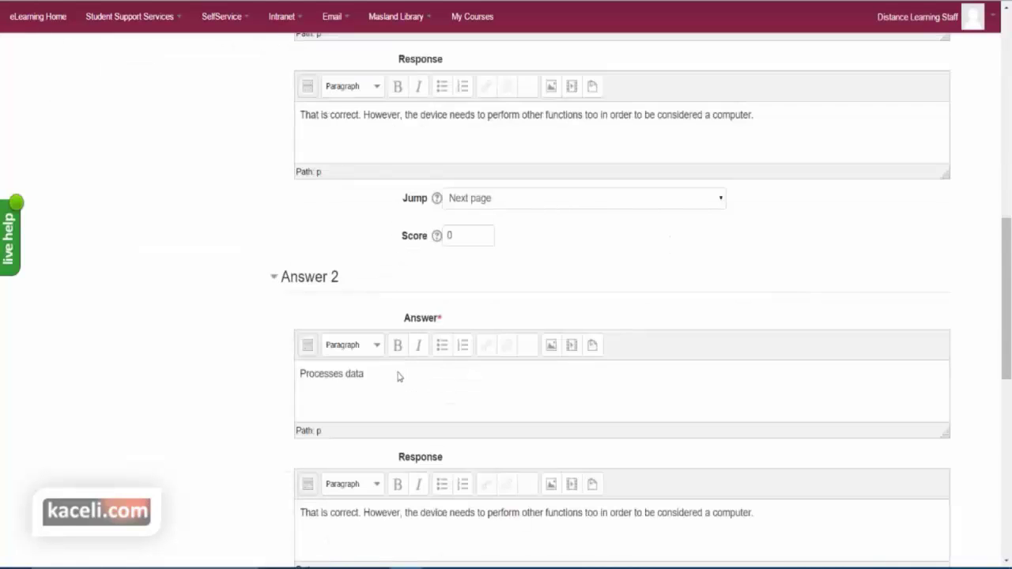
scroll(401, 368, down, 5)
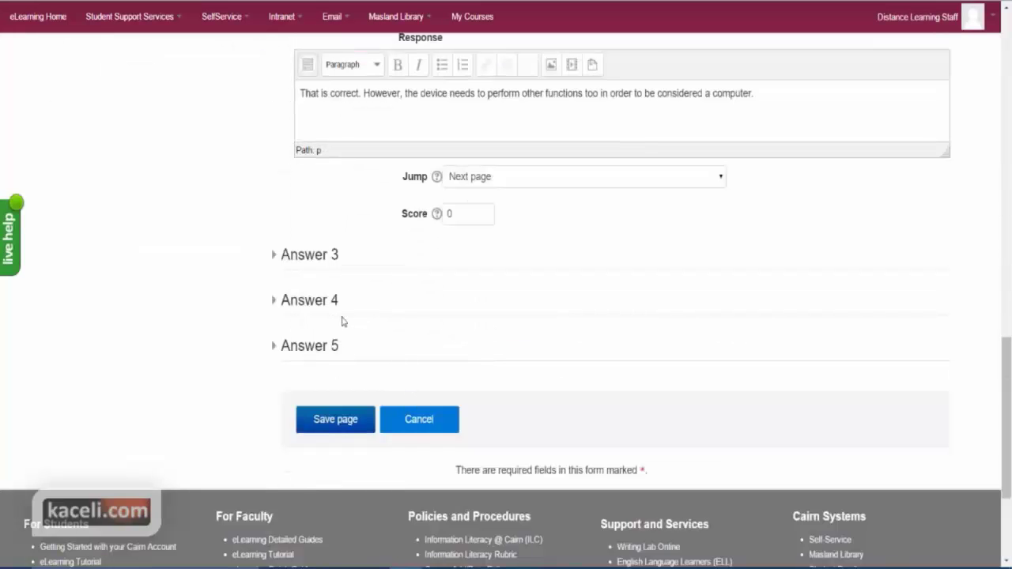
click(275, 257)
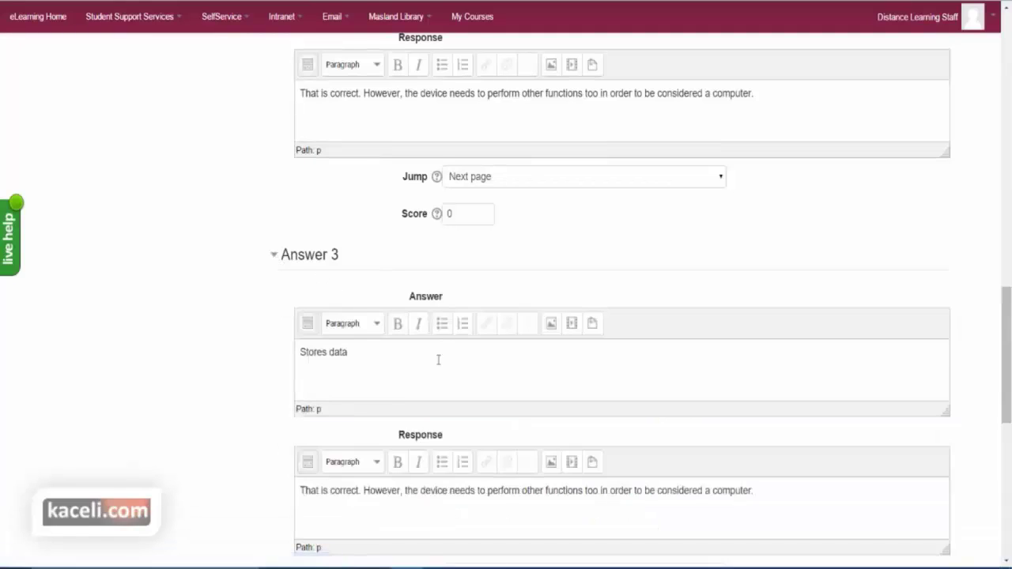
scroll(438, 357, down, 3)
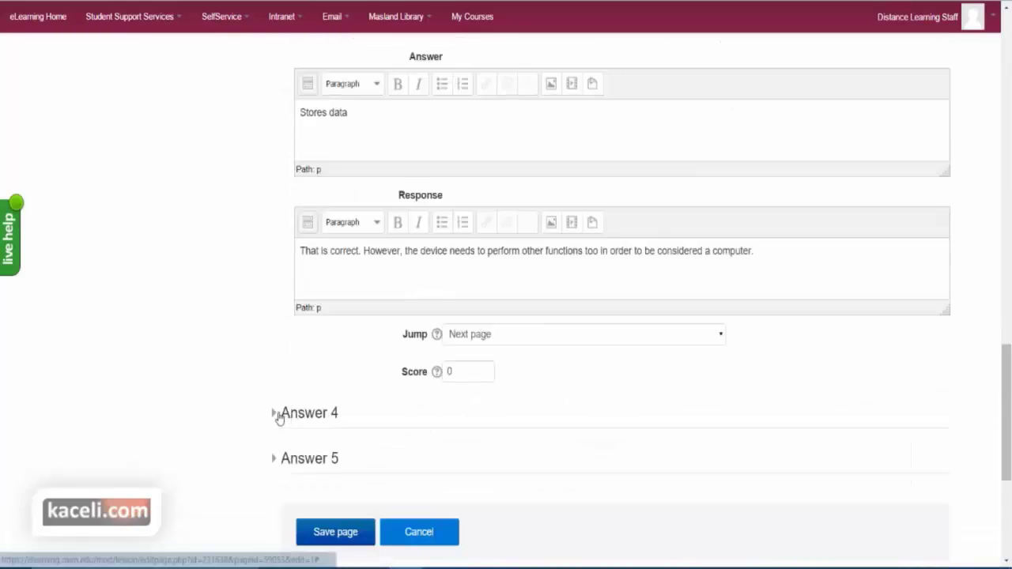
click(289, 413)
scroll(495, 441, down, 5)
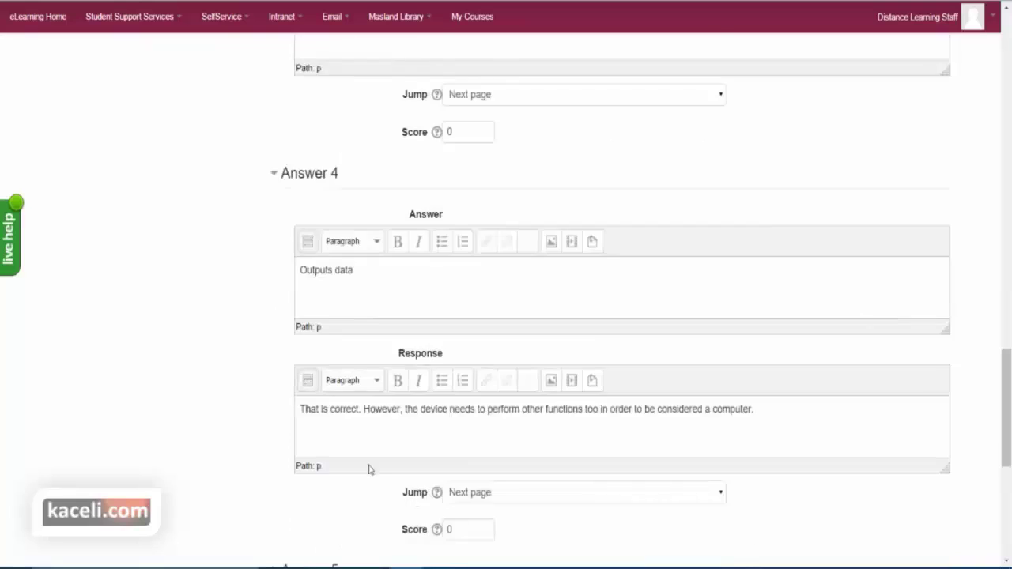
- Expand Answer 5 and enter "All 4 presented options." as its answer text
click(289, 456)
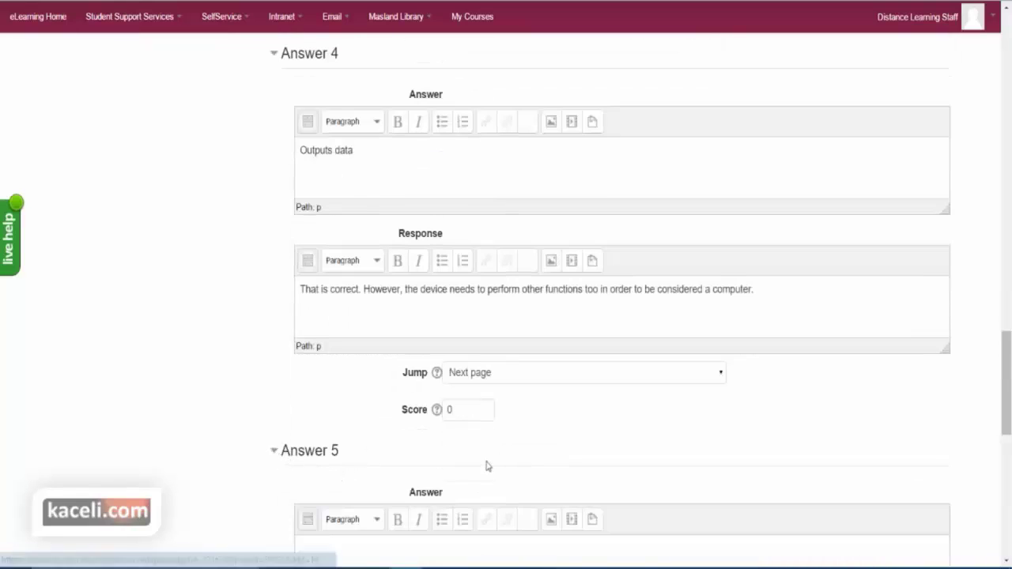
scroll(486, 466, down, 2)
click(384, 451)
text(All 4 presented options.)
- Enter "That is correct. A device needs to perform at least these four basic functions in order to be considered a computer." as Answer 5's response
scroll(450, 452, down, 3)
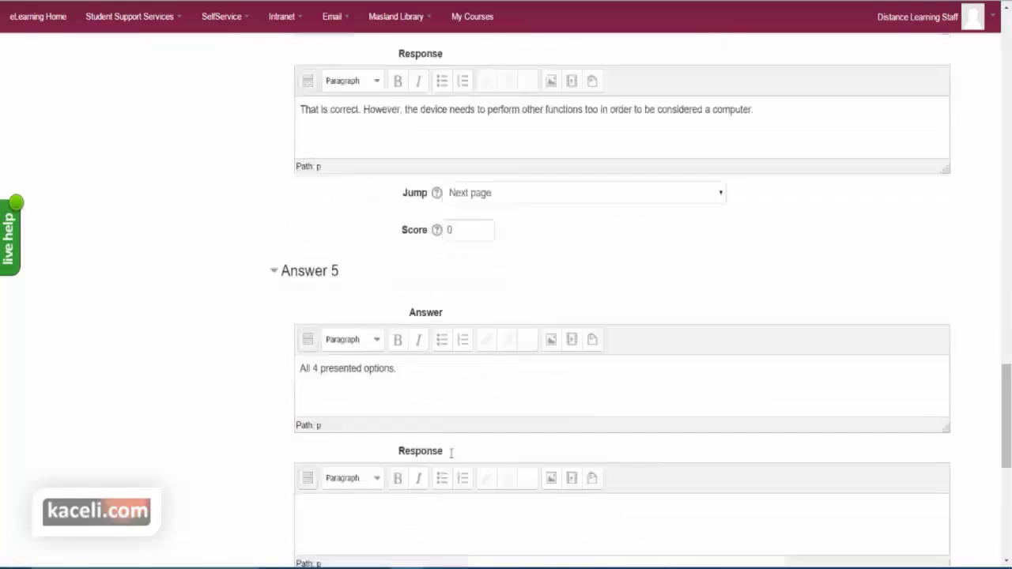
text(hat is correct. A device needs to perform at least these four basic functions in order to be considered a computer.)
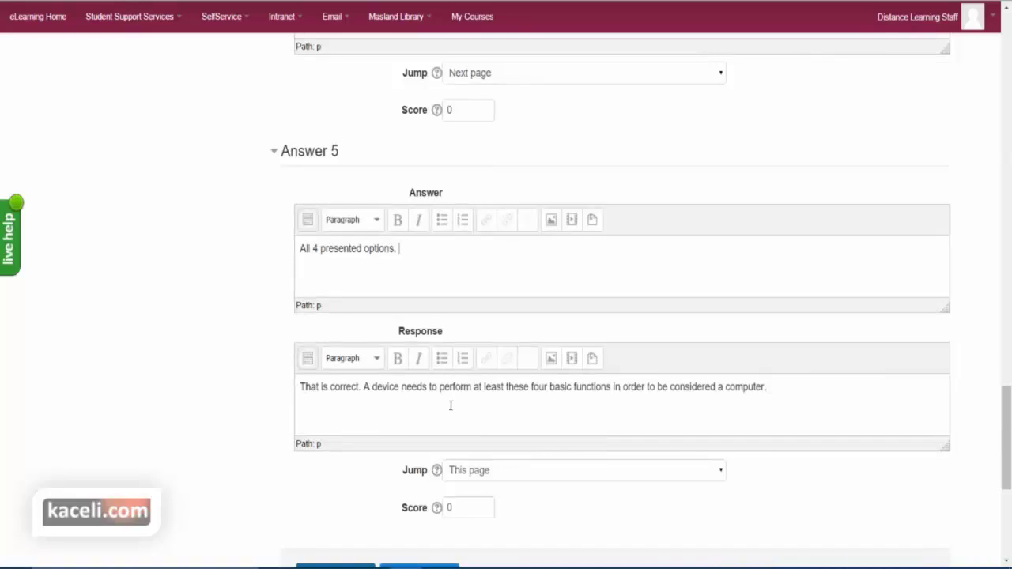
- Set the jump for Answer 5 to Next page and its score to 10, and save the question page
click(473, 472)
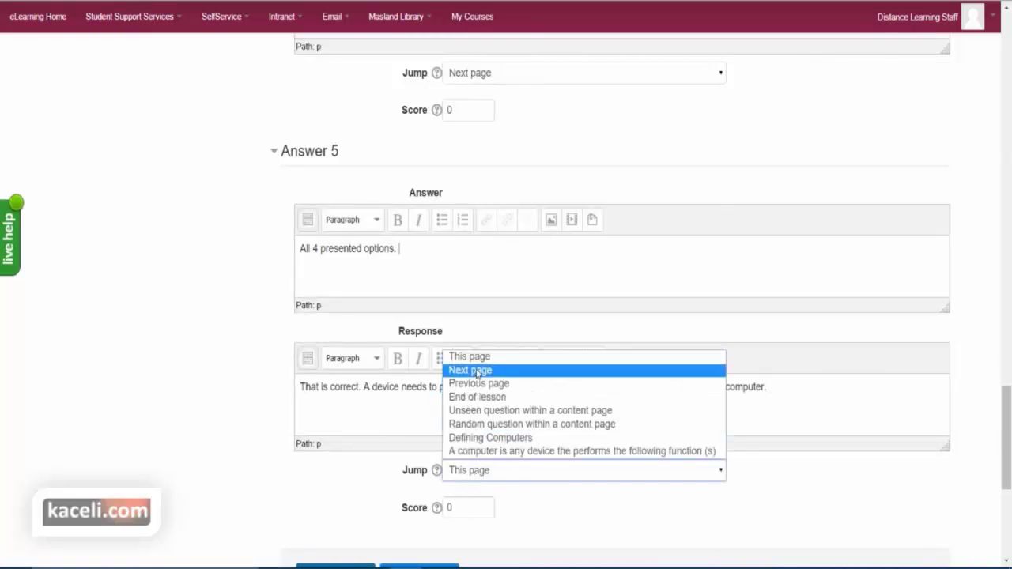
click(471, 370)
click(470, 508)
drag(470, 508, 423, 511)
text(1)
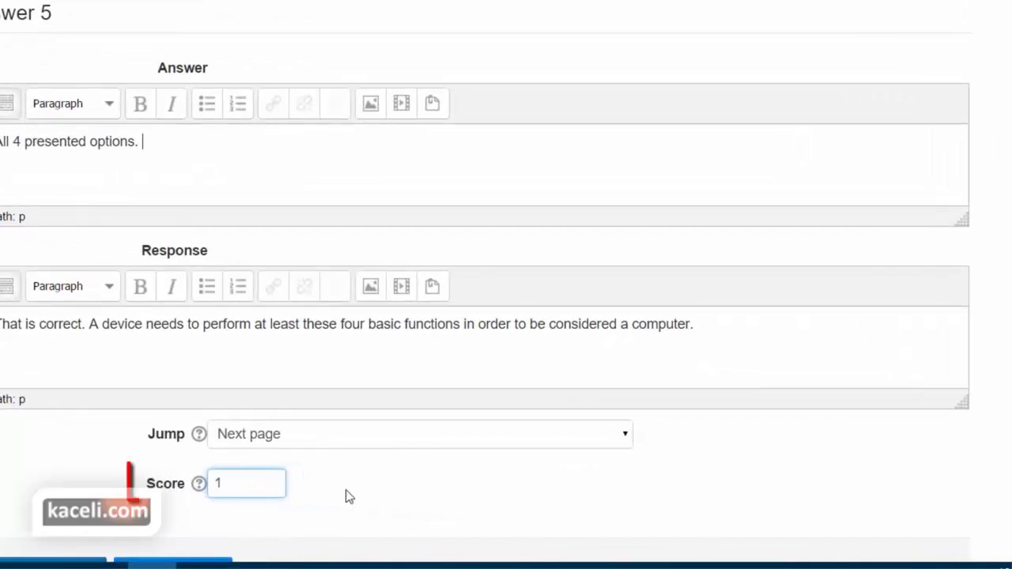
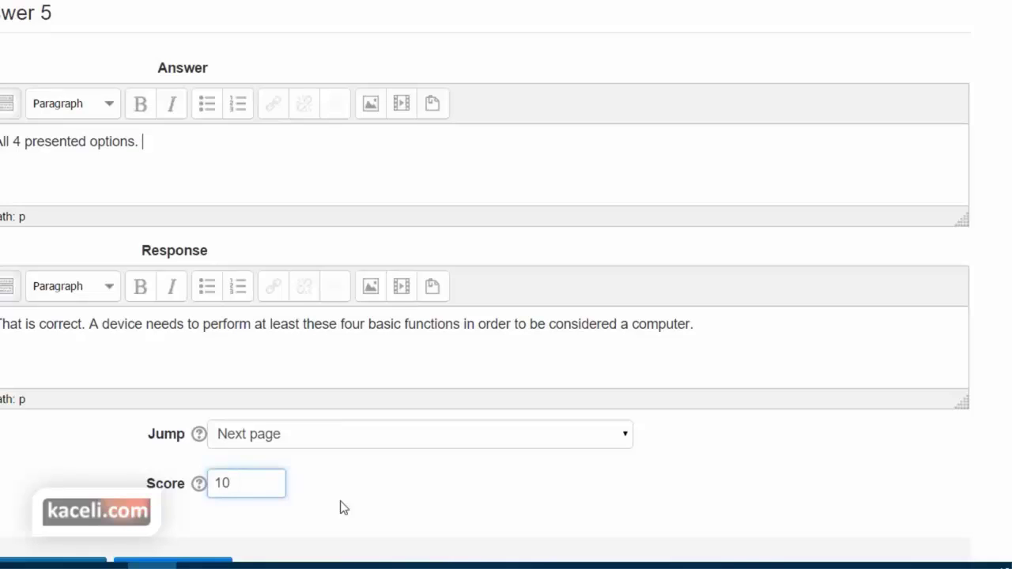
scroll(343, 507, down, 2)
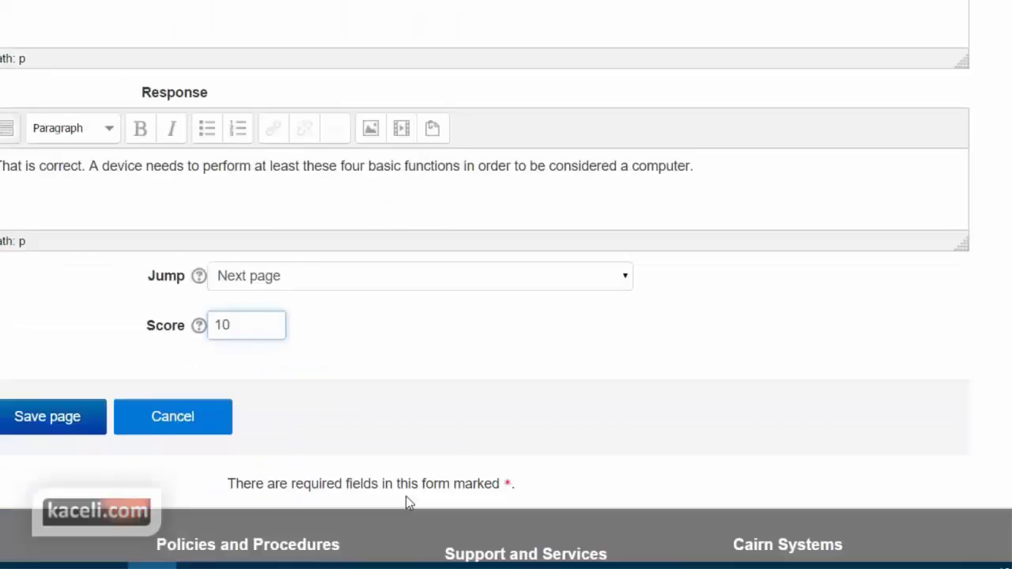
click(50, 423)
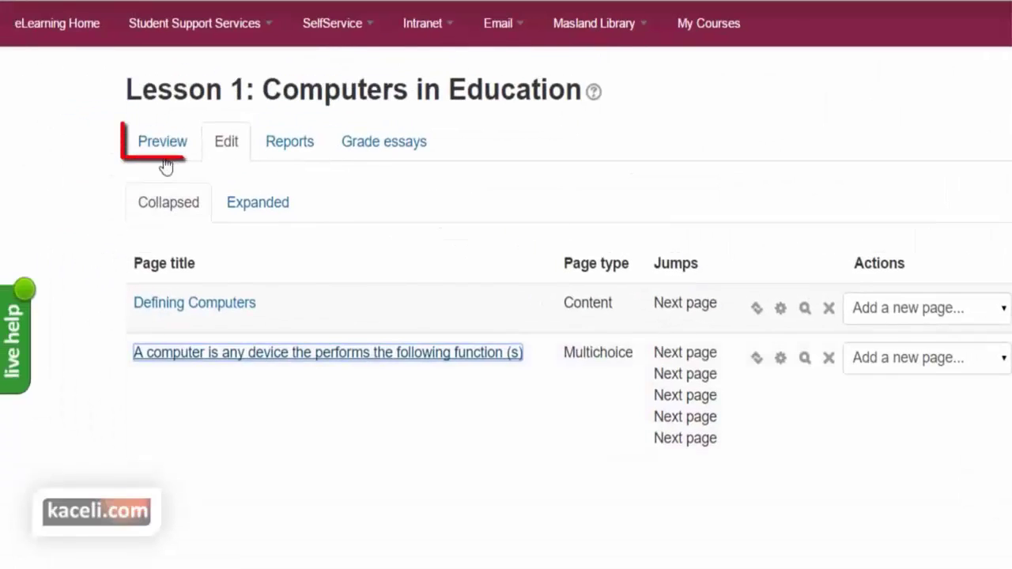
- Preview the lesson from the Defining Computers page and continue to the question page
click(155, 147)
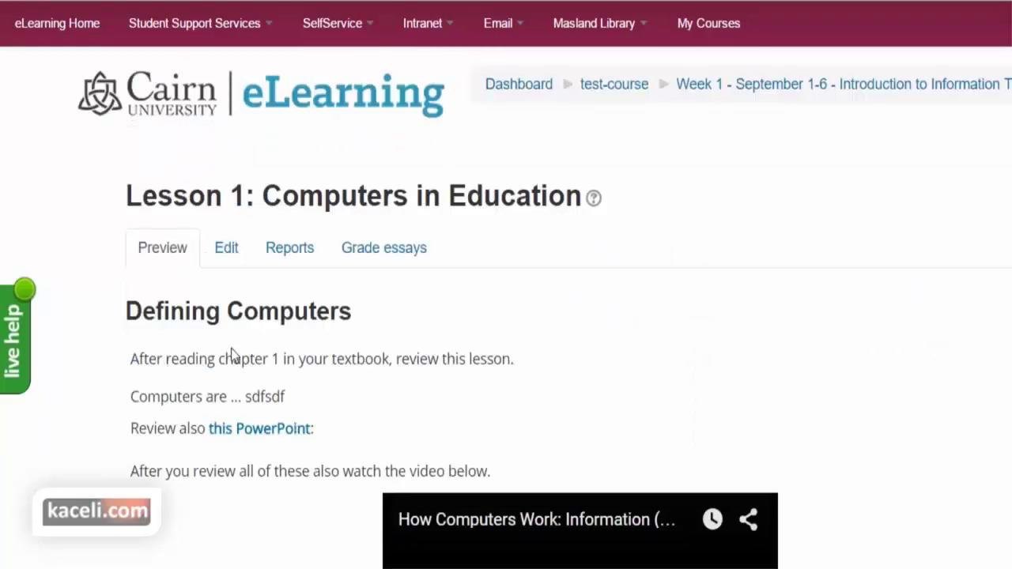
scroll(175, 350, down, 1)
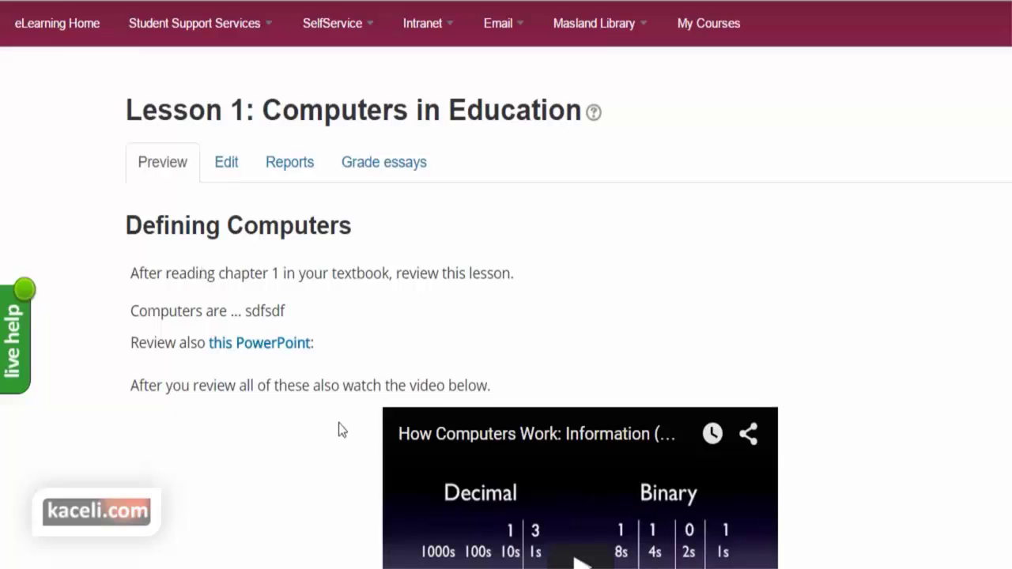
scroll(318, 536, down, 1)
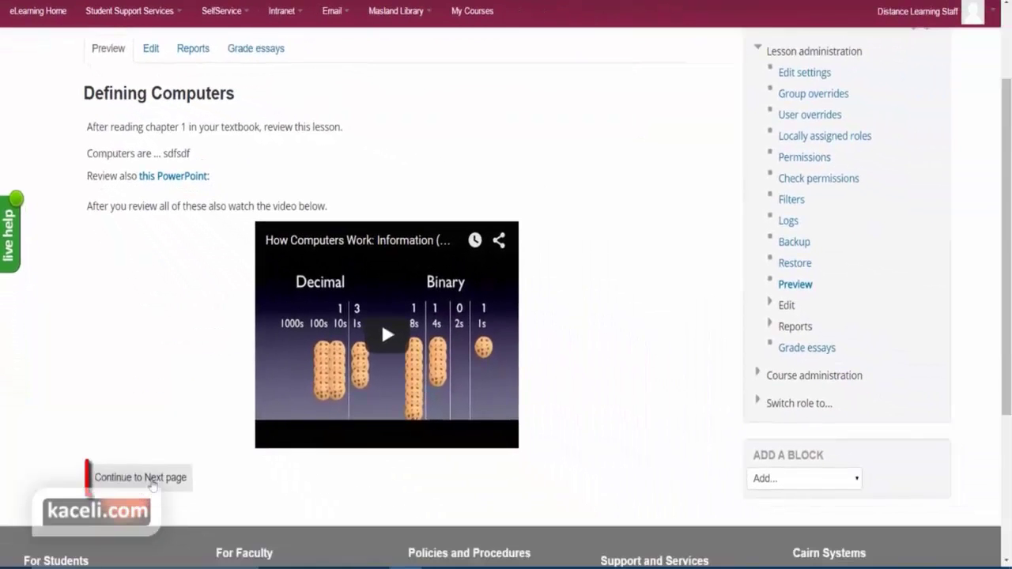
click(149, 479)
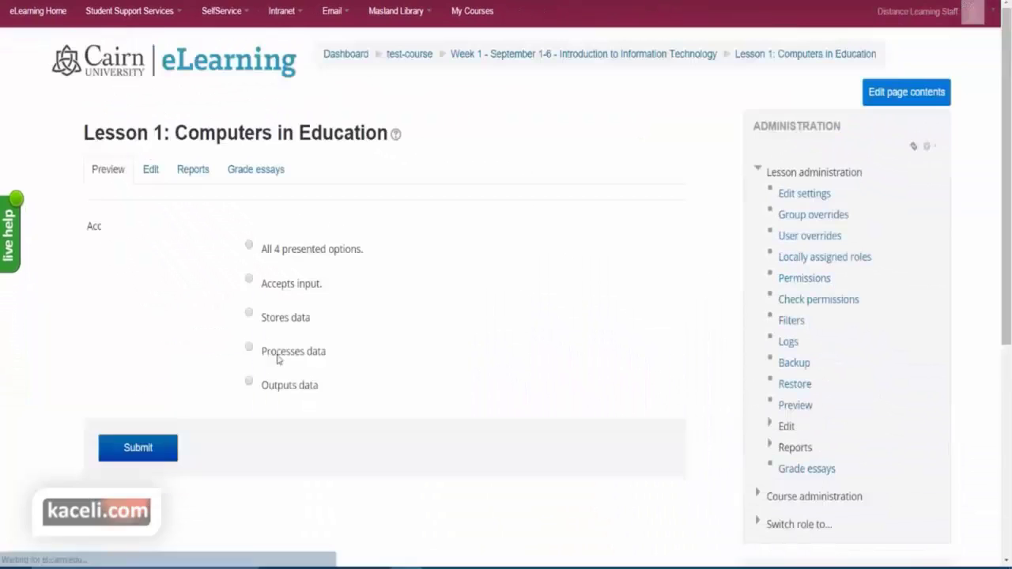
- Submit "All 4 presented options." as the answer in the preview and read the feedback
click(249, 251)
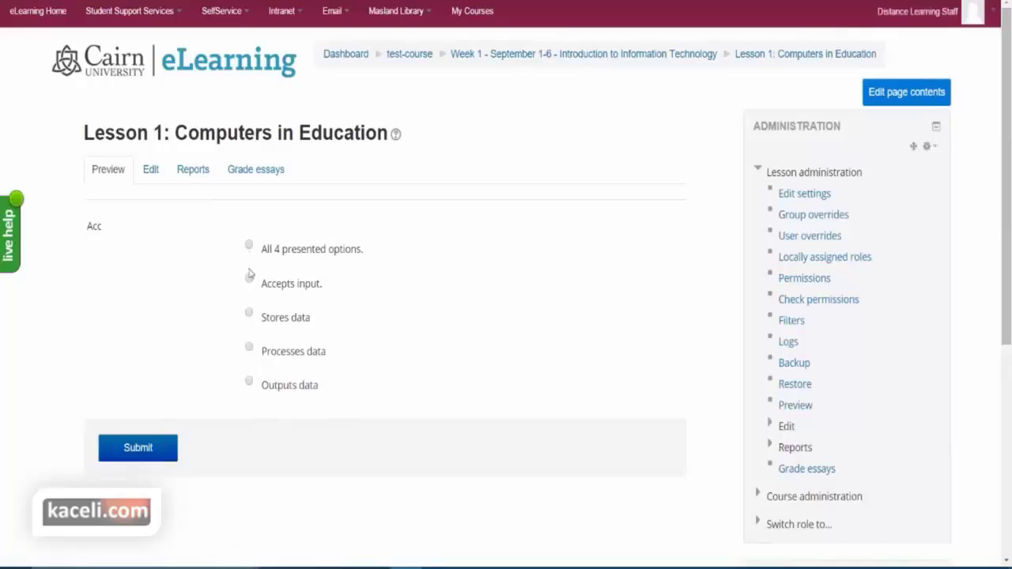
scroll(249, 271, down, 1)
click(158, 399)
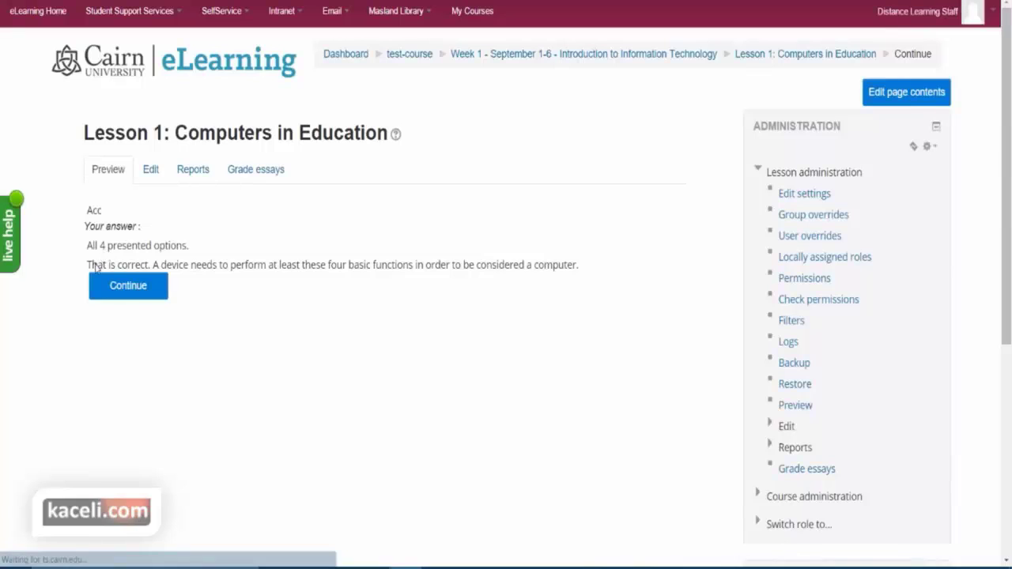
drag(96, 266, 584, 266)
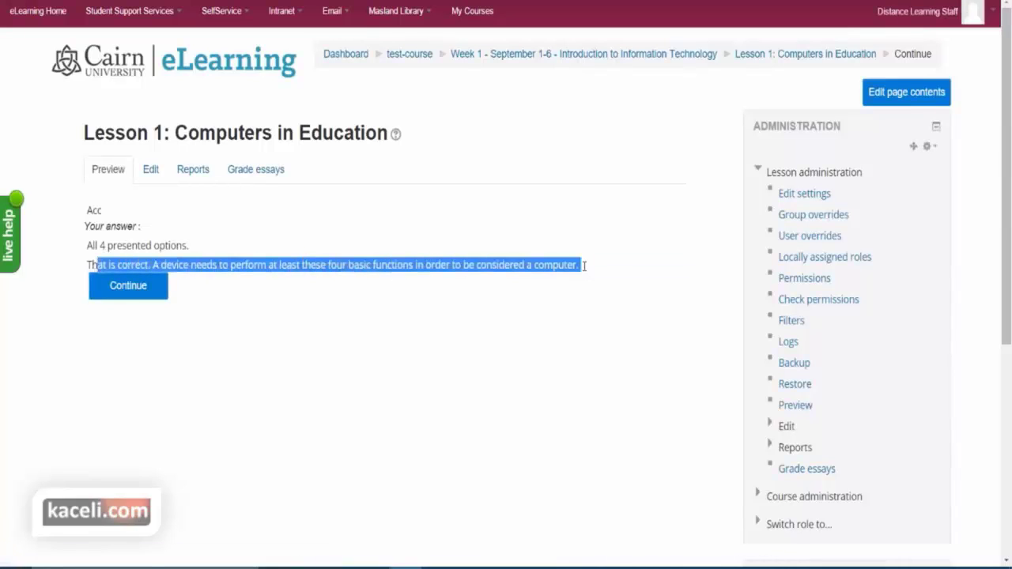
- Leave the preview and add a True/false question page after the multiple-choice question
click(133, 294)
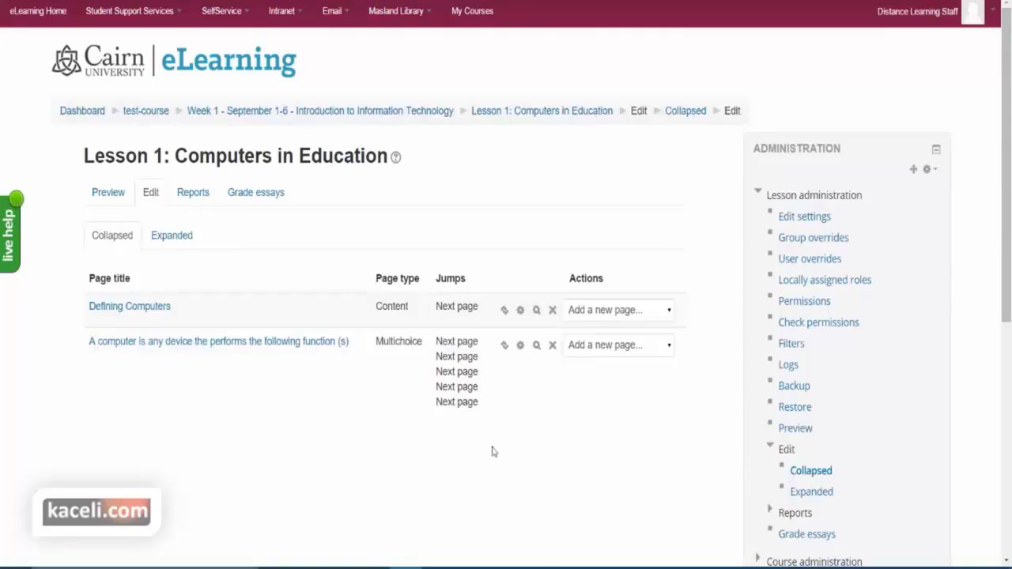
click(669, 355)
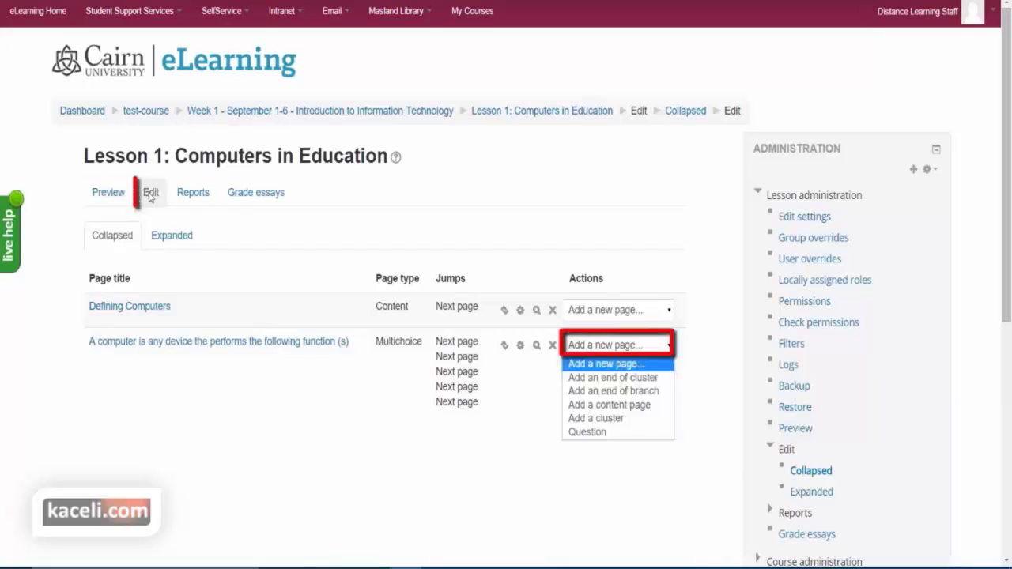
click(584, 434)
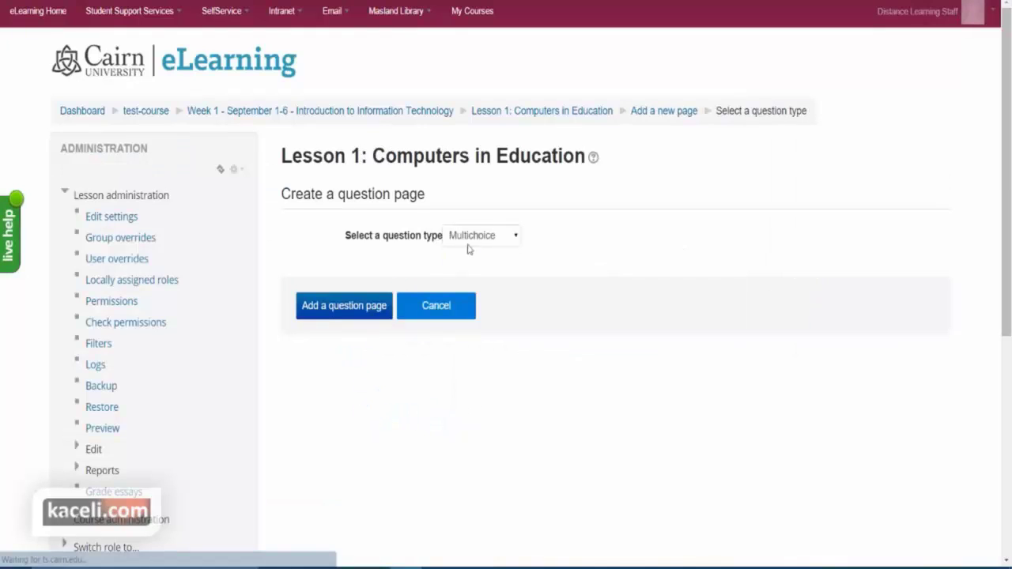
click(471, 237)
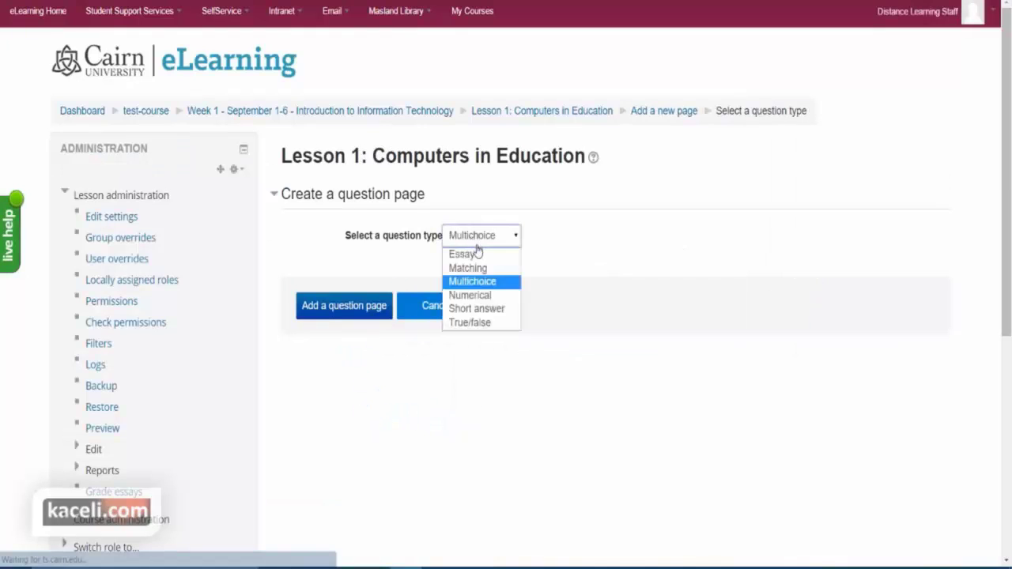
click(477, 321)
click(352, 313)
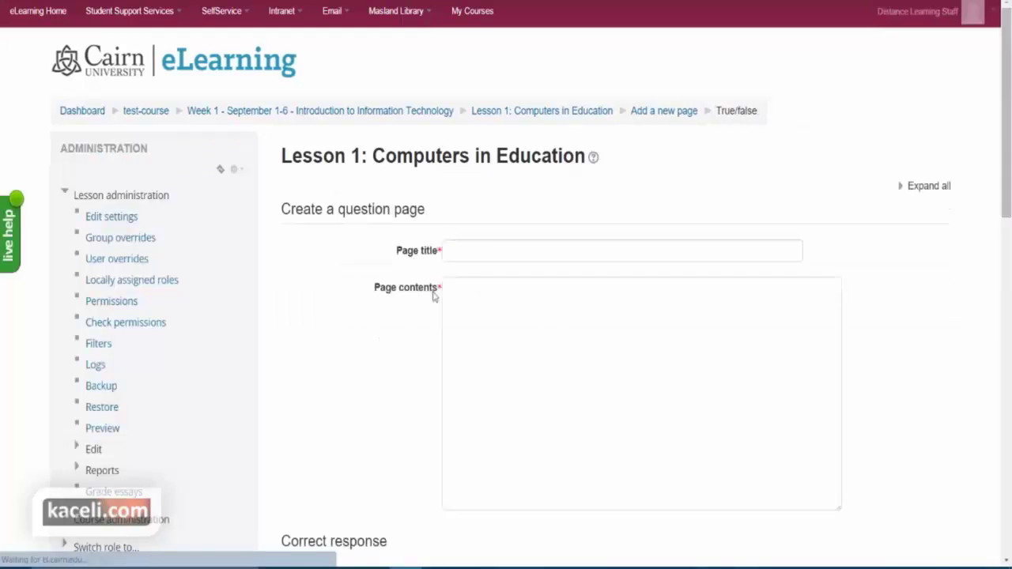
- Enter "Computers perform at least 4 basic functions" as page title and contents, with True as the correct answer and an empty response
click(493, 259)
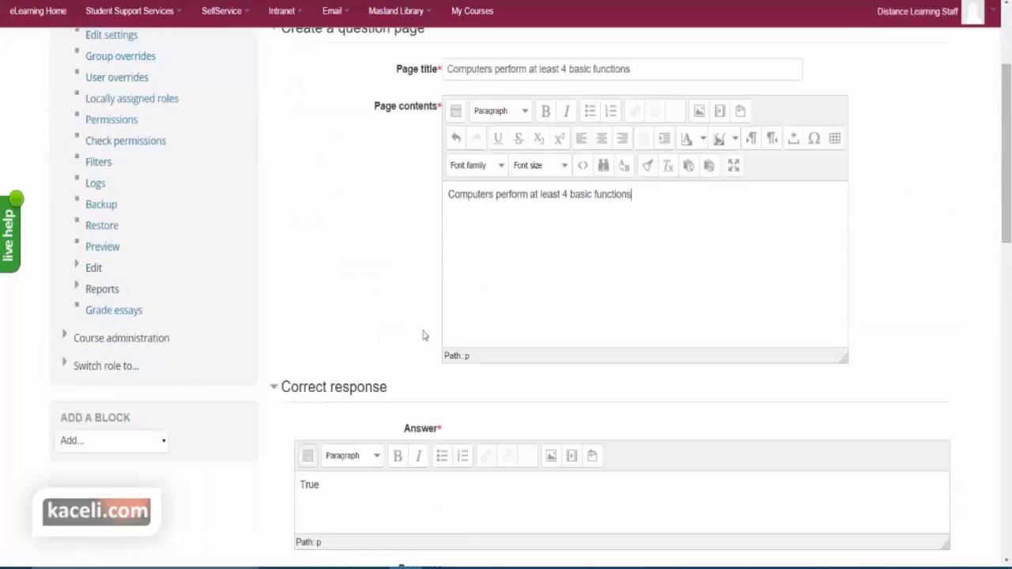
scroll(356, 348, down, 2)
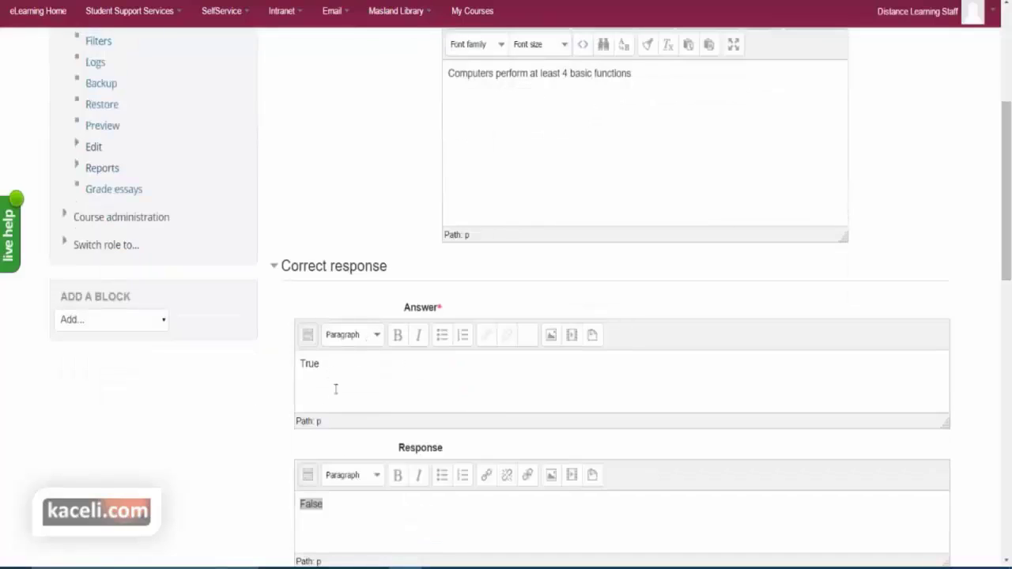
drag(340, 507, 255, 509)
key(BackSpace)
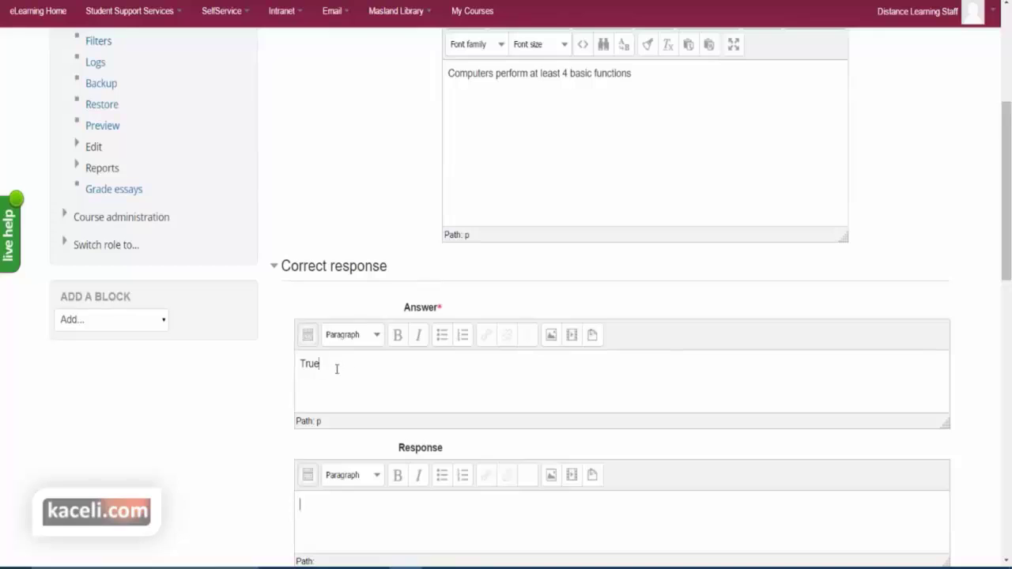
drag(345, 368, 299, 365)
click(385, 519)
- Set the correct answer score to 5 and enter False as the wrong answer
scroll(364, 451, down, 2)
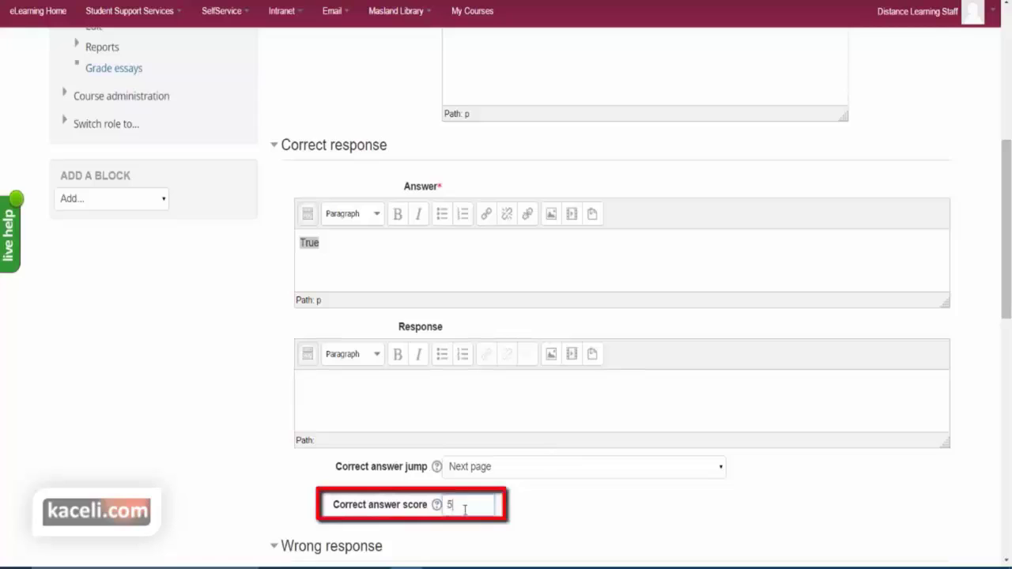
drag(465, 510, 447, 506)
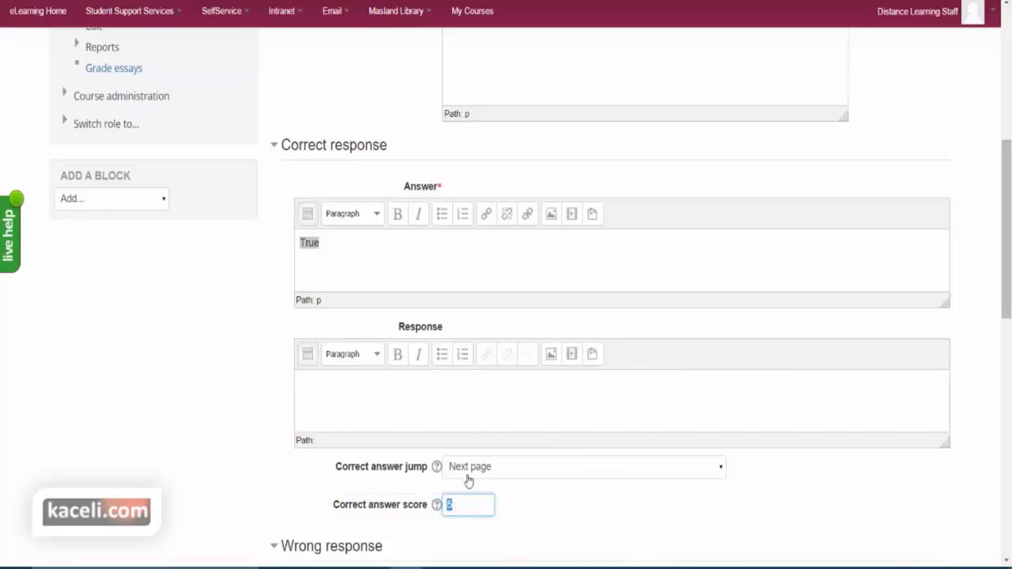
scroll(601, 515, down, 2)
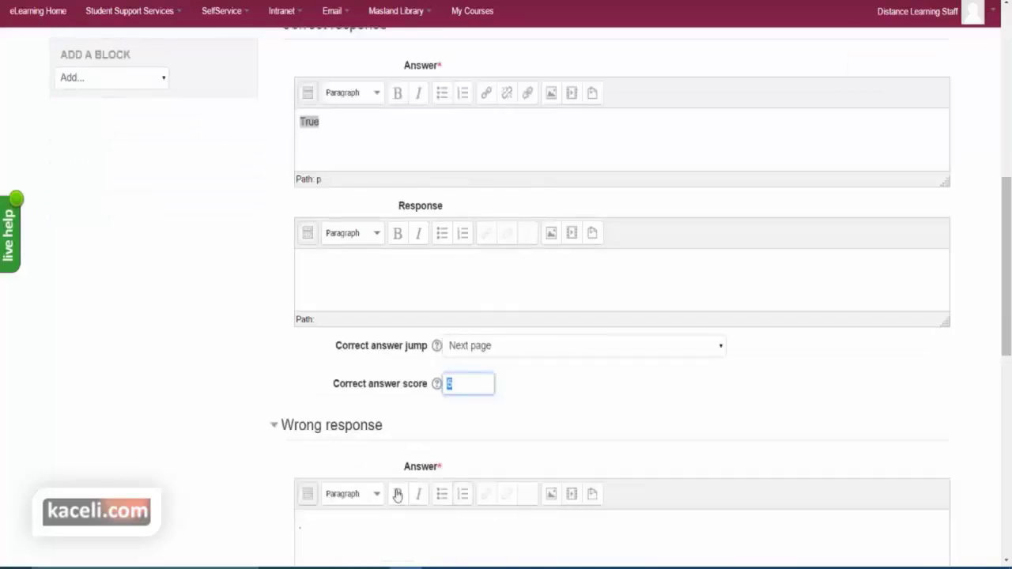
scroll(371, 461, down, 1)
click(335, 466)
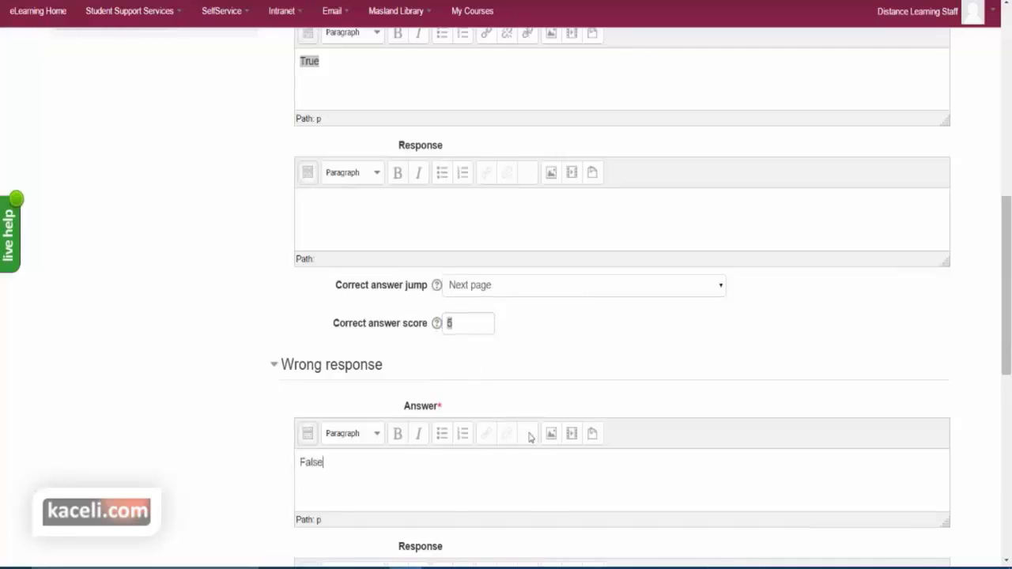
- Set the wrong answer jump to Next page with a score of 0, and save the true/false question page
scroll(531, 436, down, 2)
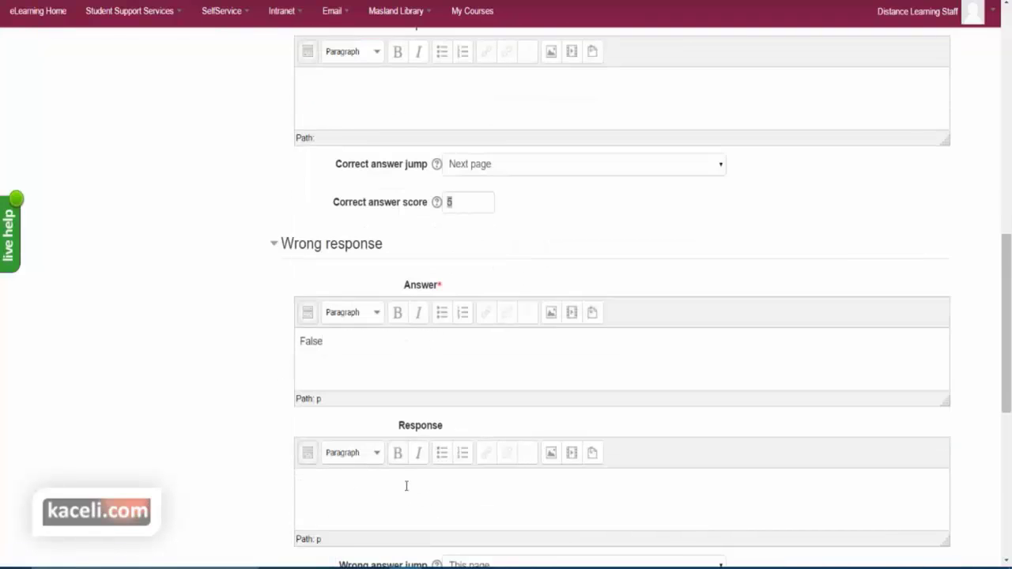
scroll(406, 486, down, 2)
click(489, 455)
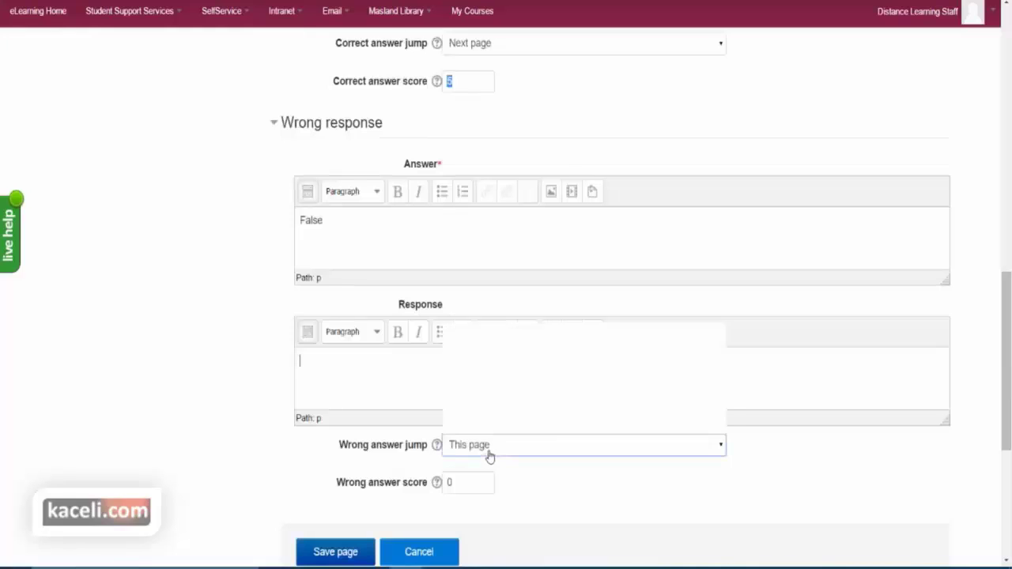
click(483, 345)
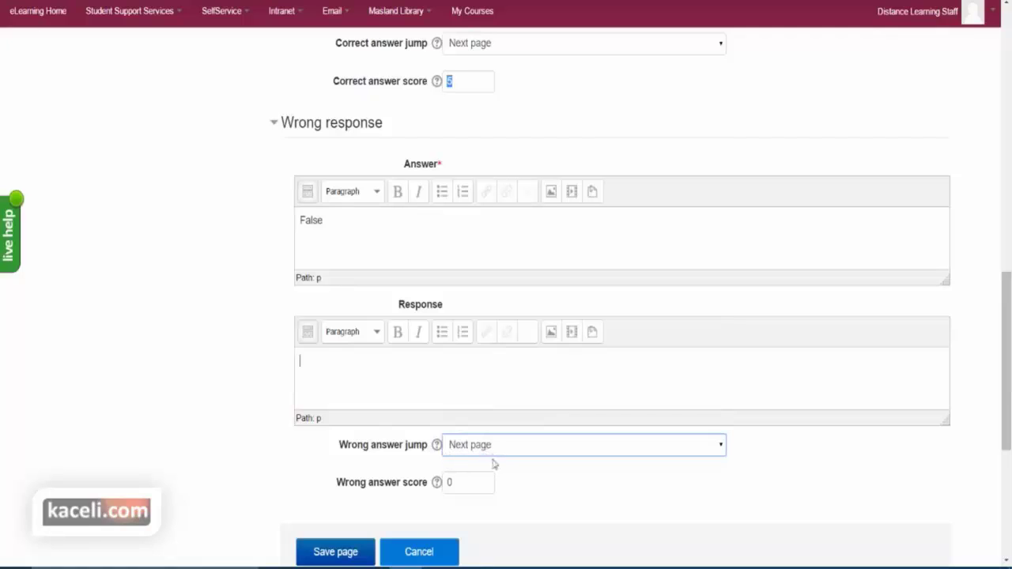
click(464, 487)
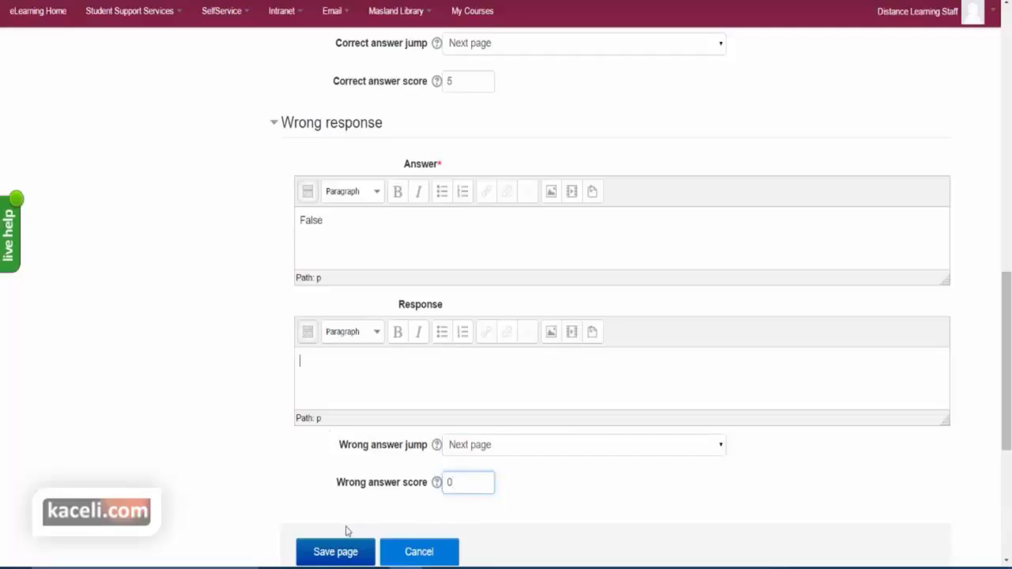
scroll(261, 443, down, 2)
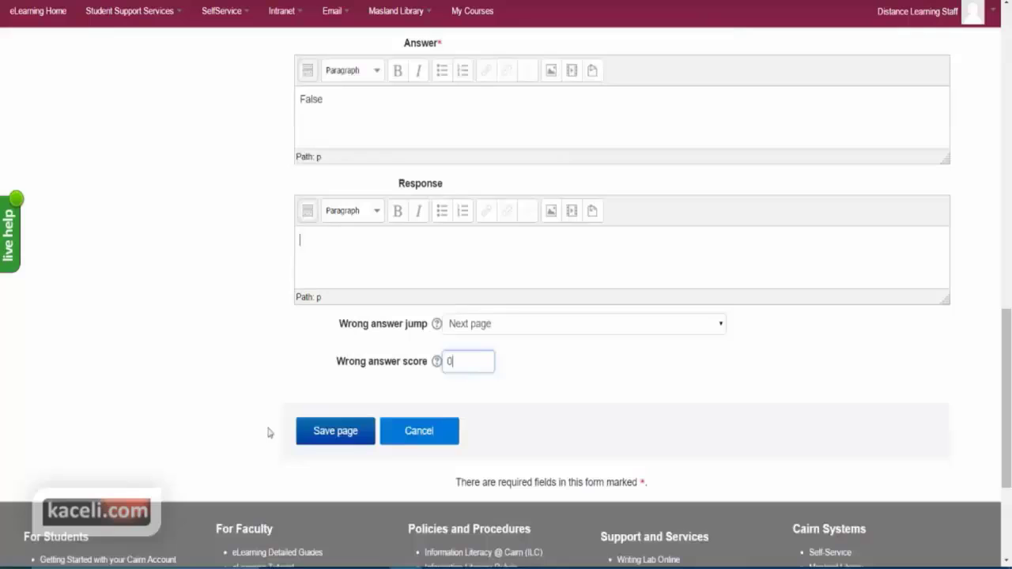
click(330, 448)
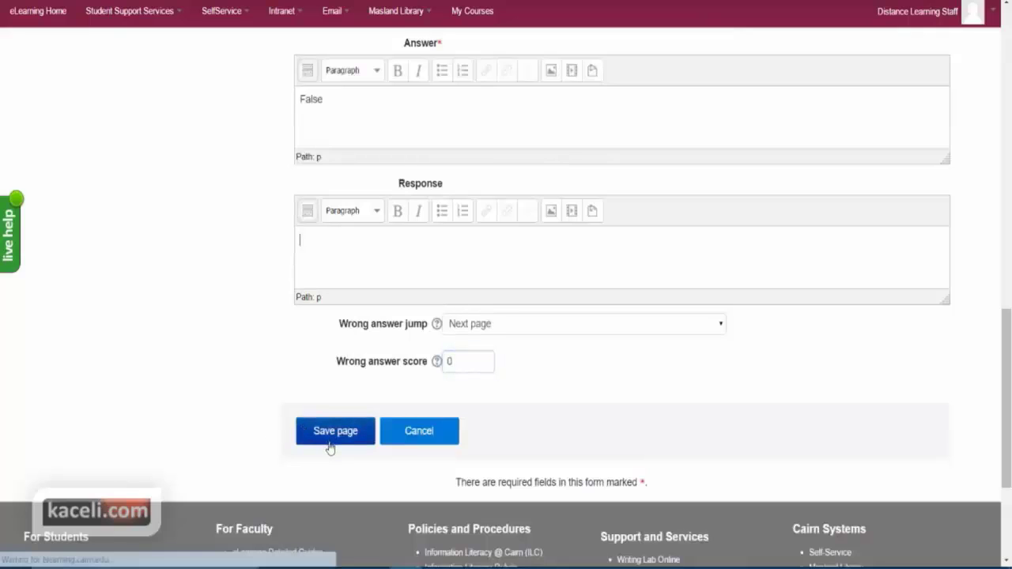
- Add an Essay question page after the true/false question page "Computers perform at least 4 basic functions"
scroll(329, 447, down, 5)
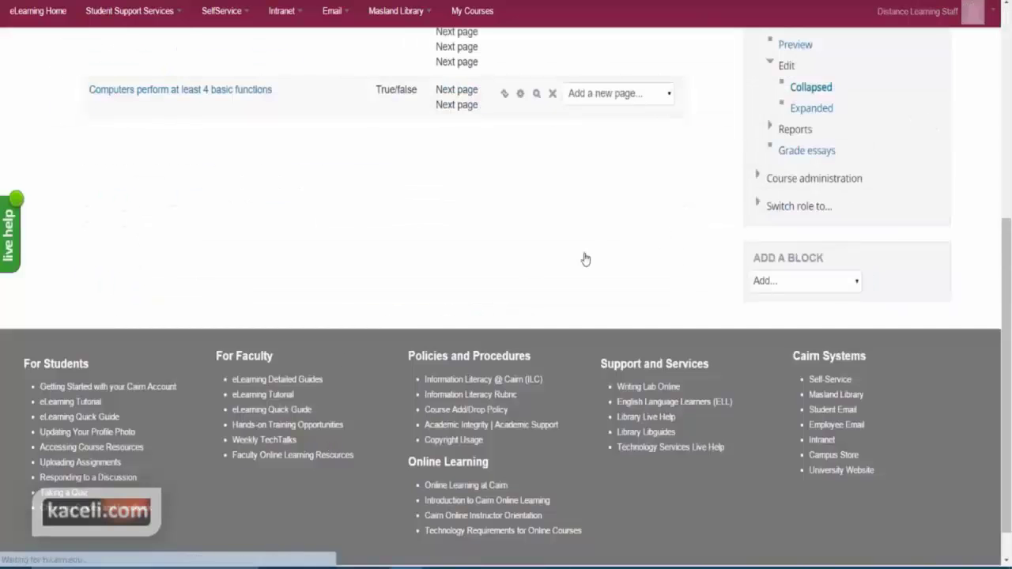
scroll(484, 263, up, 3)
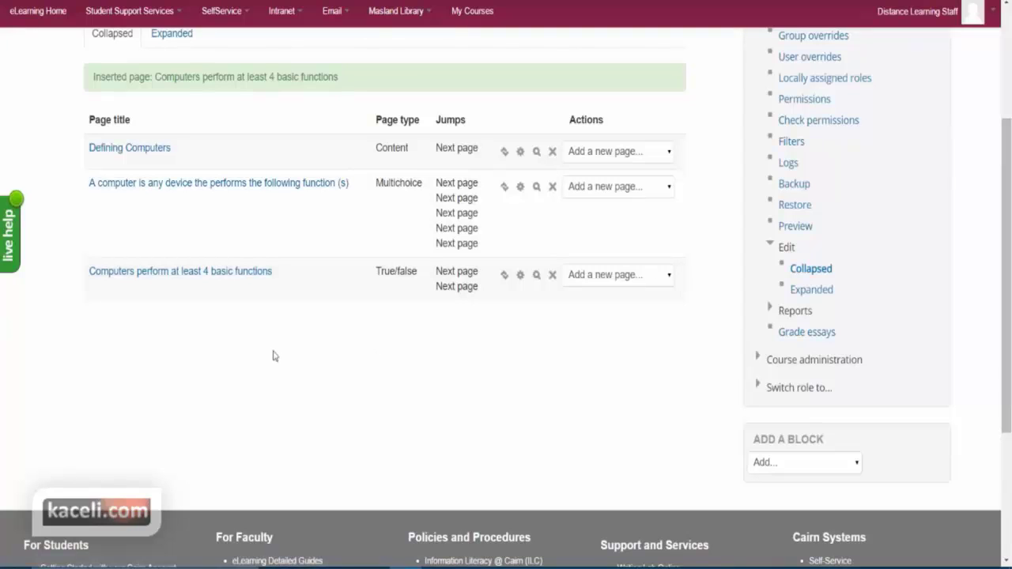
click(670, 283)
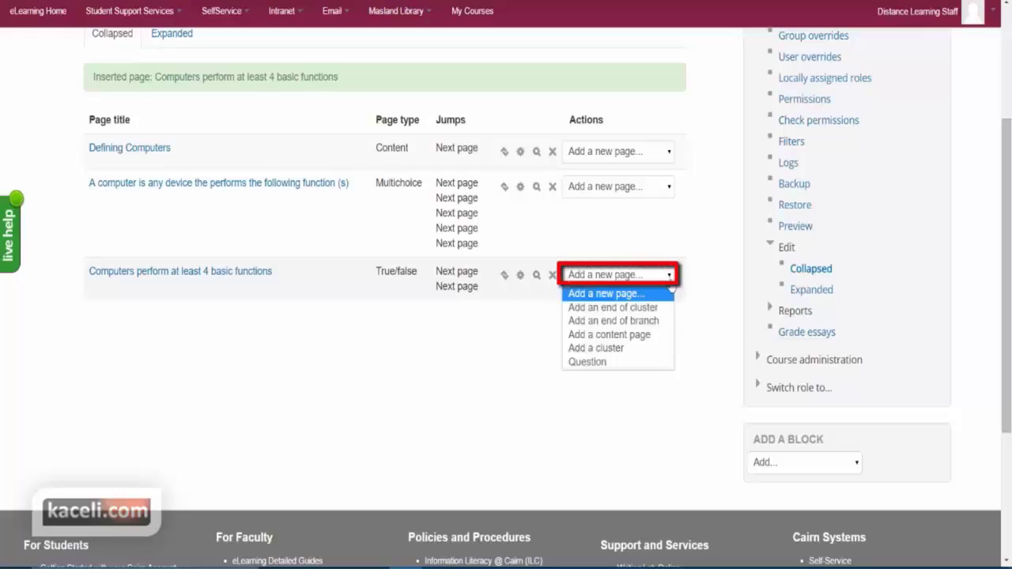
click(600, 370)
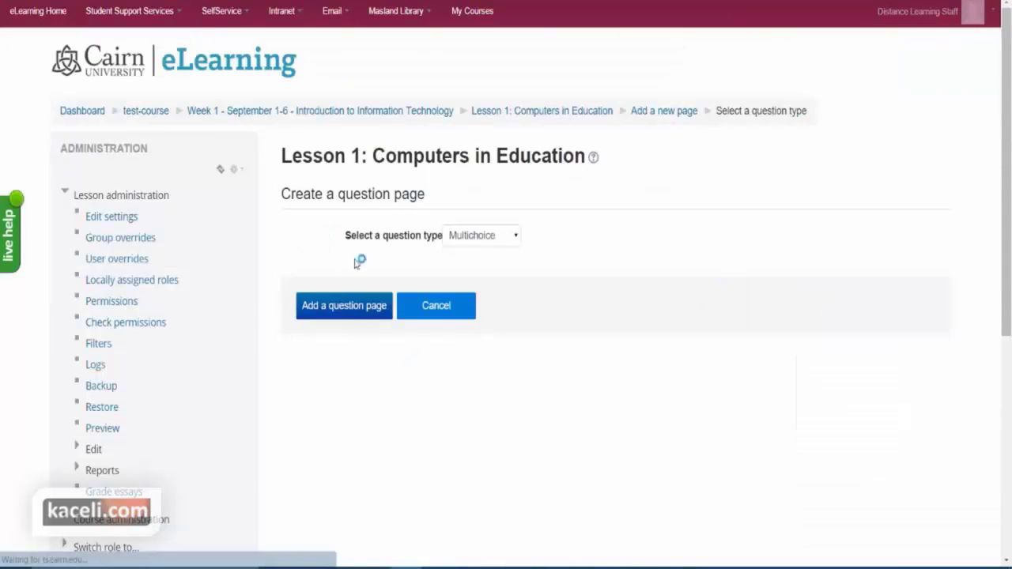
click(471, 236)
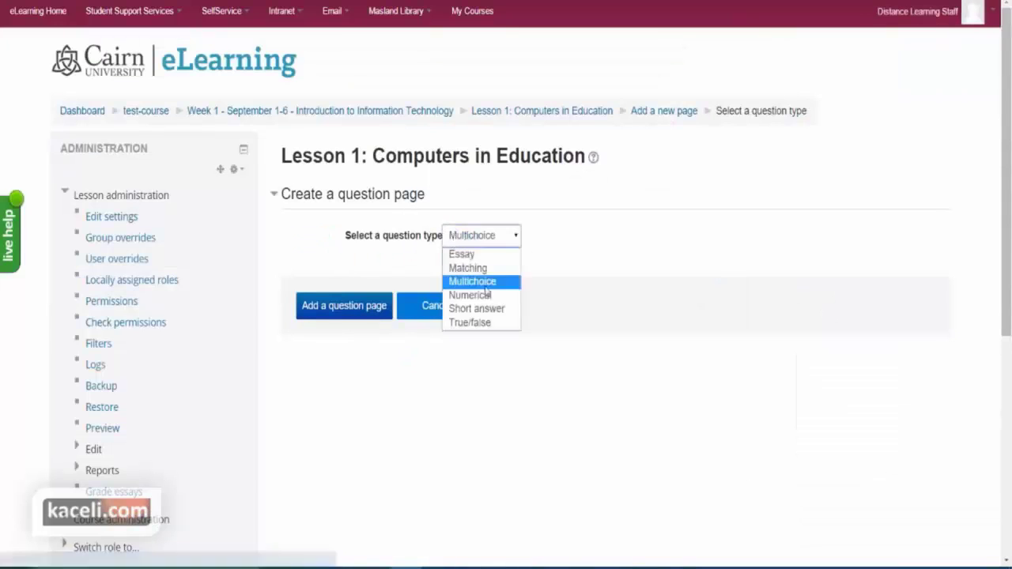
click(462, 254)
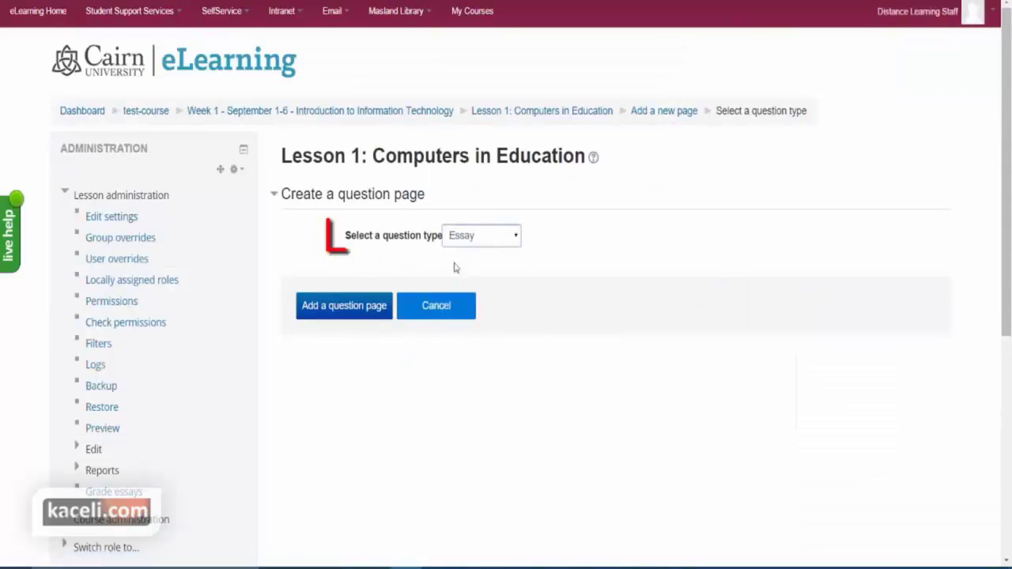
click(341, 316)
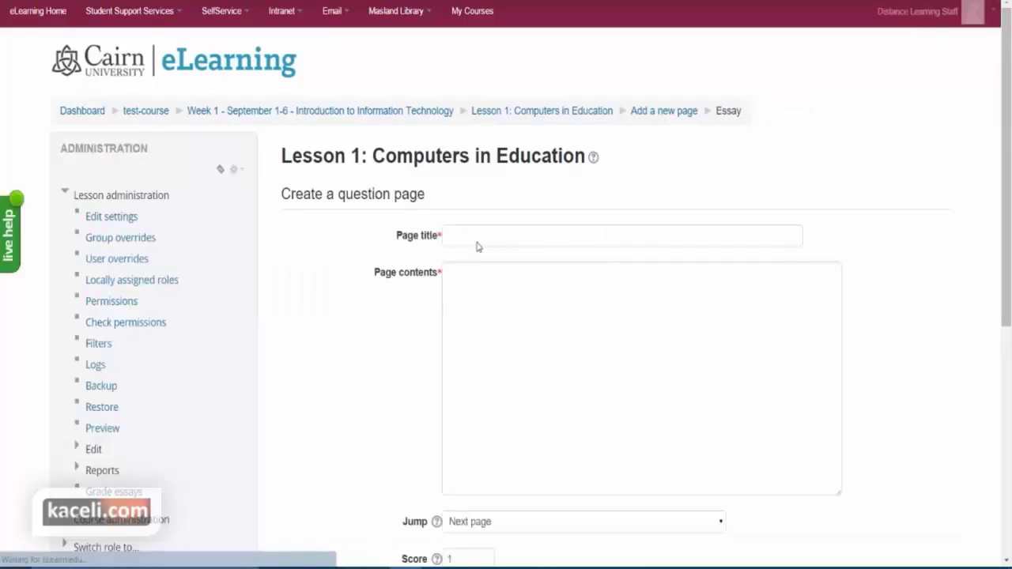
click(533, 244)
text(How do computers work)
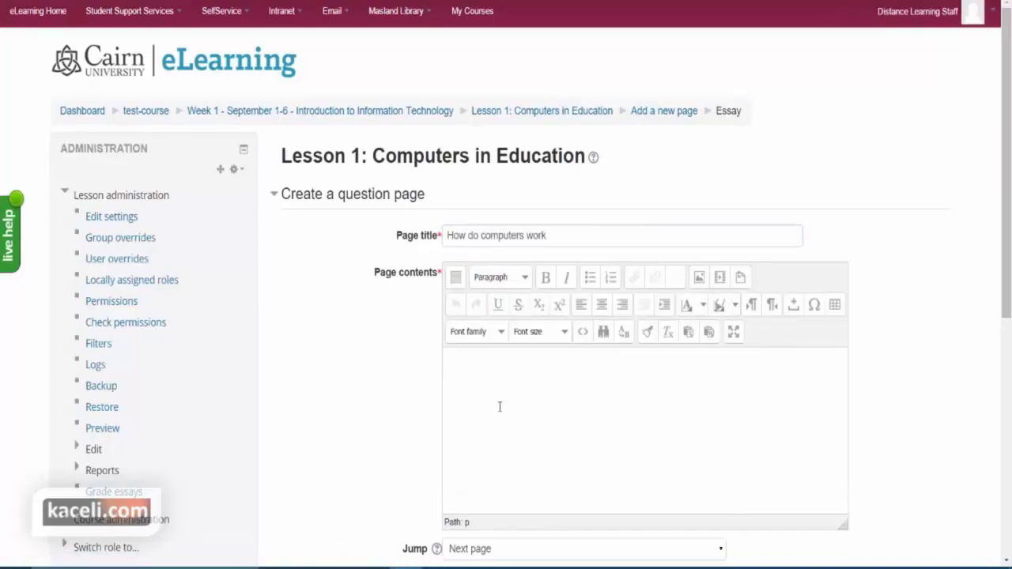
text(Dr)
text(rections.)
text(Video:)
text(https://www.youtube.com/watch?v=AtqjxyV9t1I)
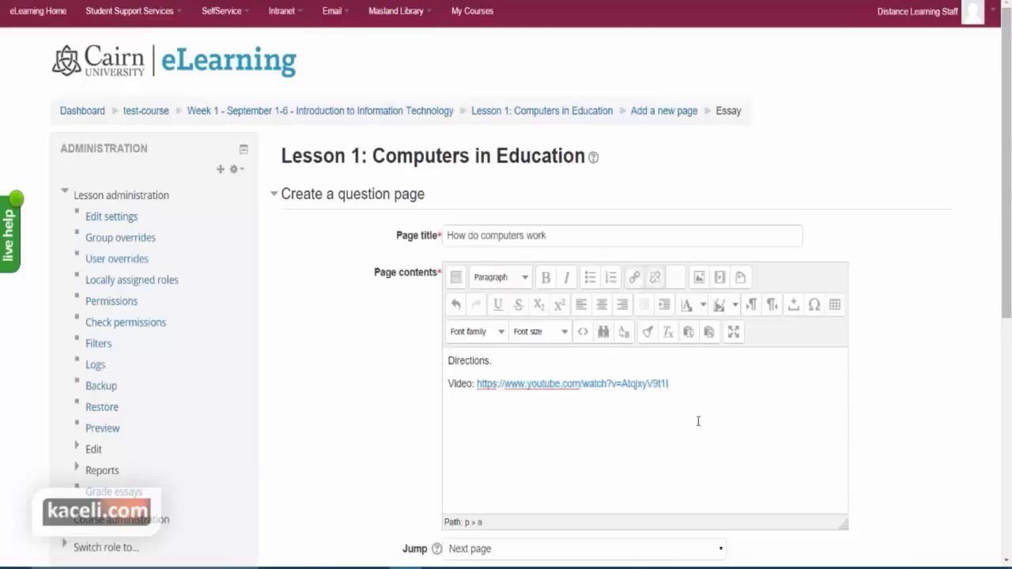
- Below the link, ask students to answer after watching: "What are the 4 basic functions a device needs to perform in order to be considered a computer?"
key(Return)
key(Return)
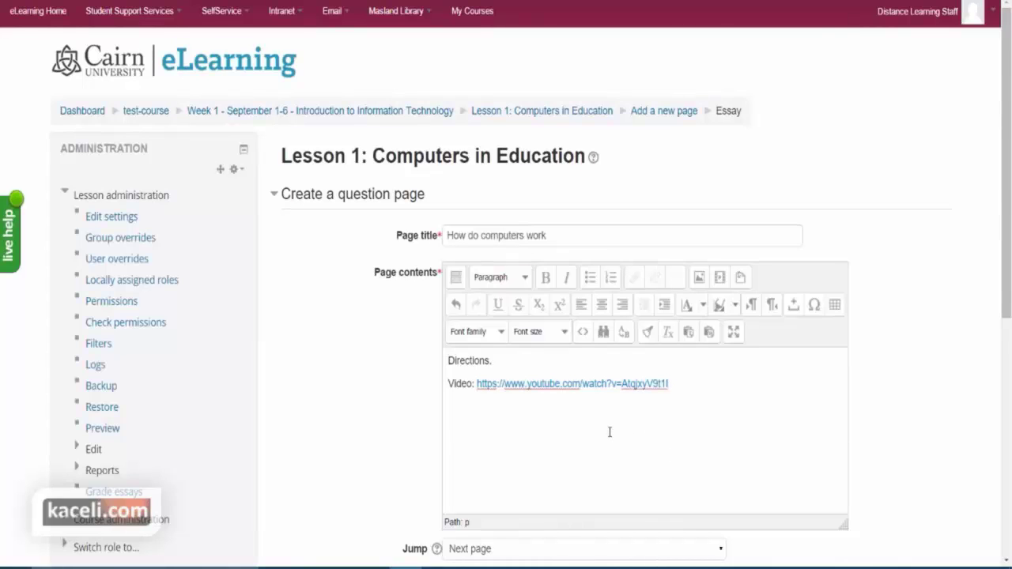
text(After you watch the video, answer the following question in the box below: What are the 4 basic functions a device needs to perform in order to be considered a computer?)
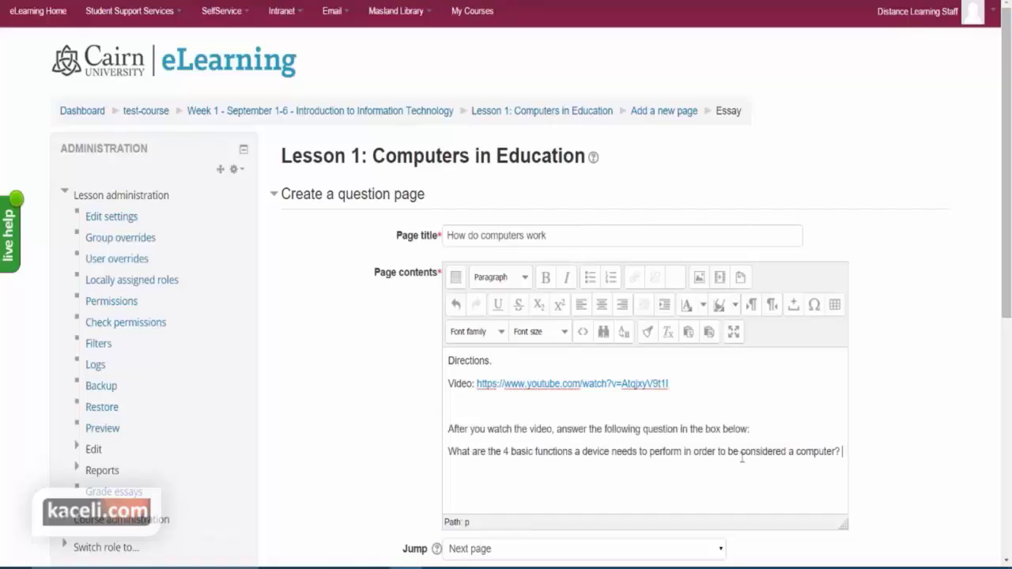
- Make the question about the 4 basic functions bold in the page contents
drag(844, 455, 420, 444)
click(546, 285)
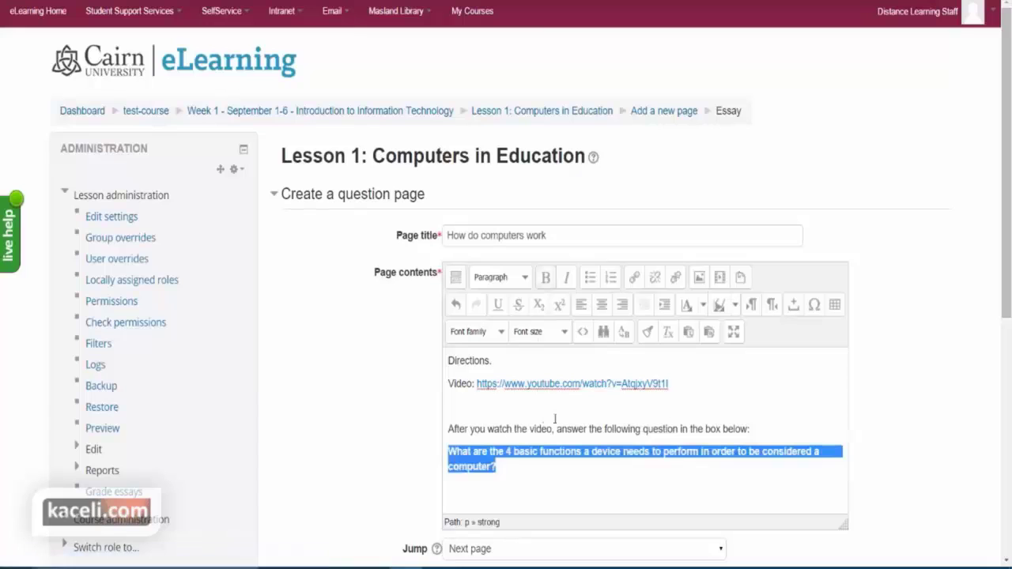
click(630, 486)
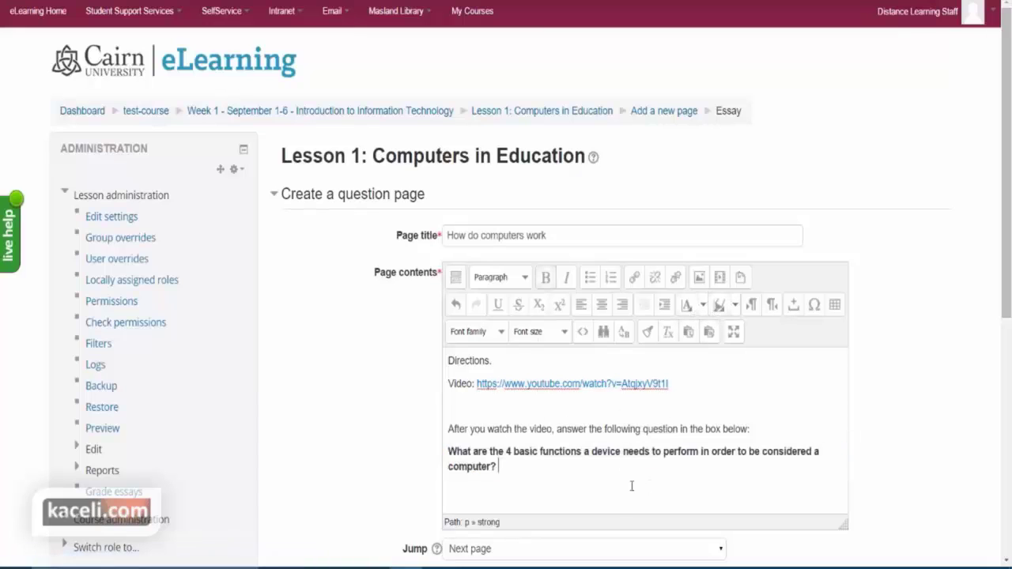
- Save the essay page with a score of 15 and open "How do computers work" from the lesson's page list
scroll(554, 474, down, 3)
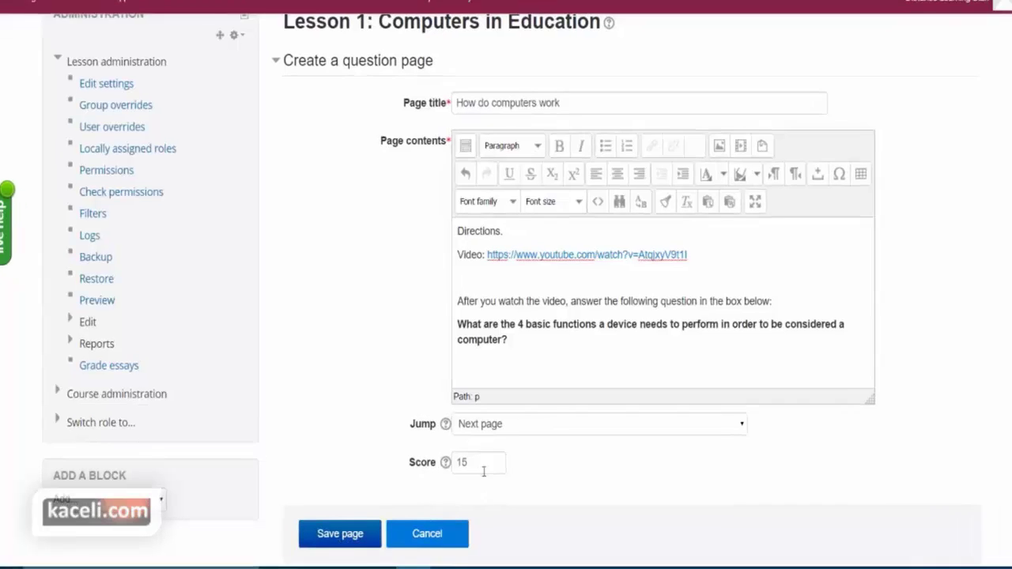
click(383, 532)
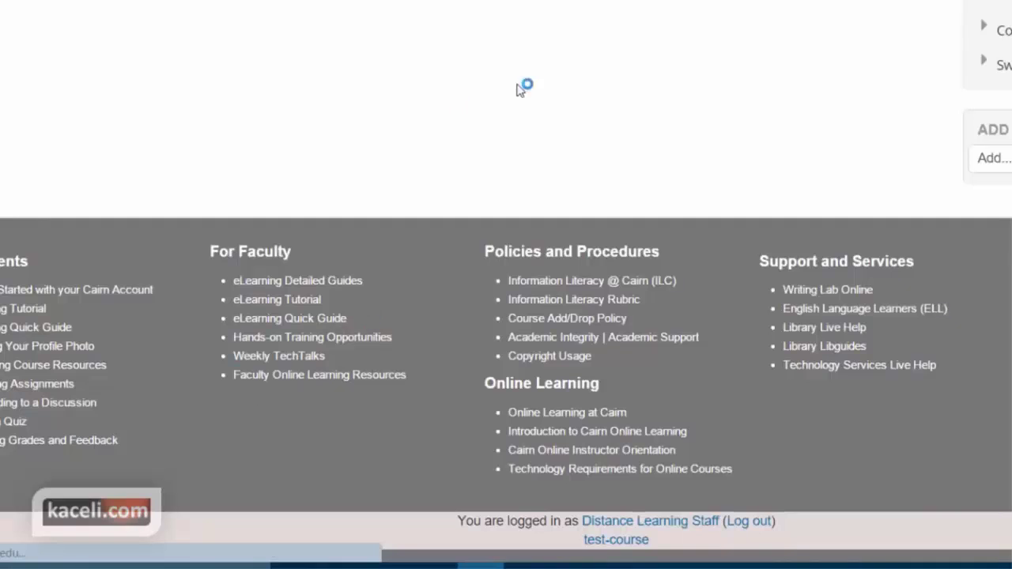
scroll(269, 203, up, 4)
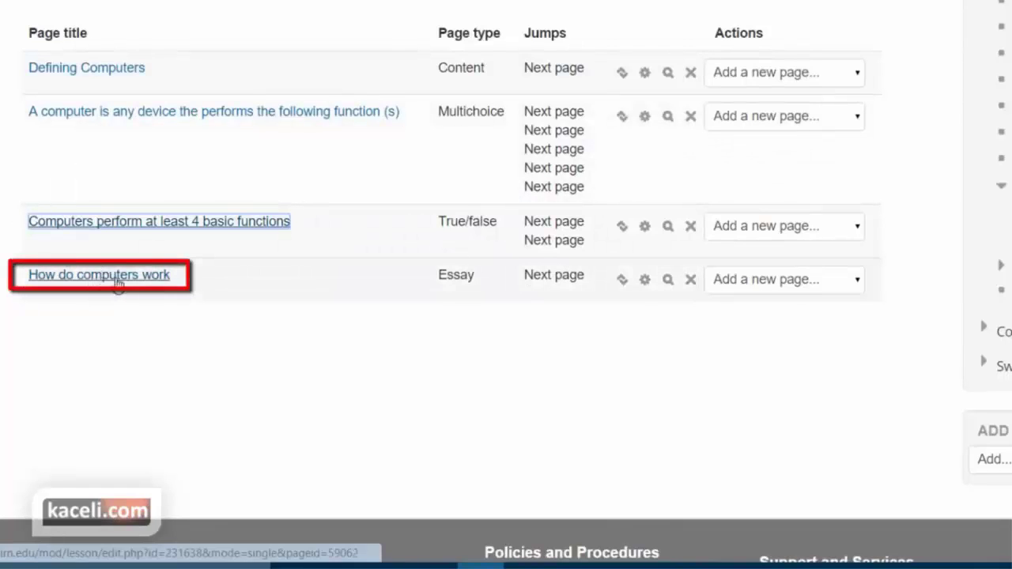
click(117, 278)
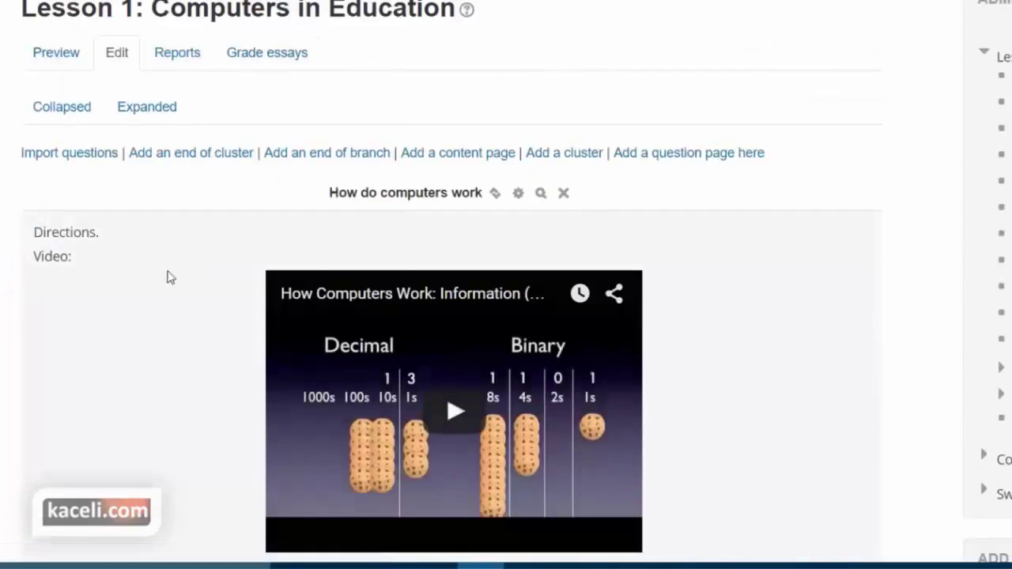
- Review the essay page, preview the lesson from the beginning instead of the last page seen, and continue past the "Defining Computers" page
scroll(256, 303, down, 3)
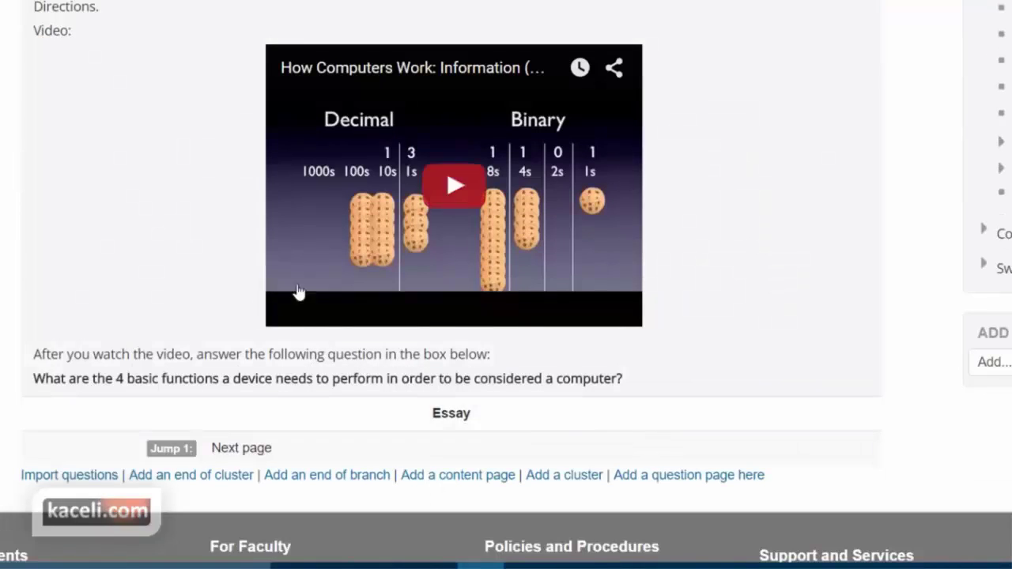
scroll(296, 289, up, 3)
click(55, 59)
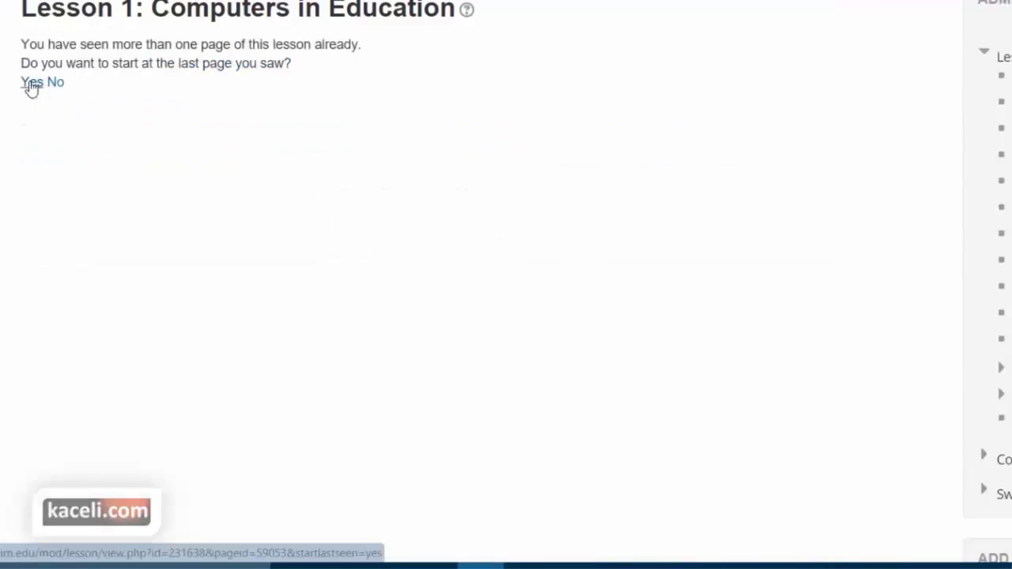
click(57, 84)
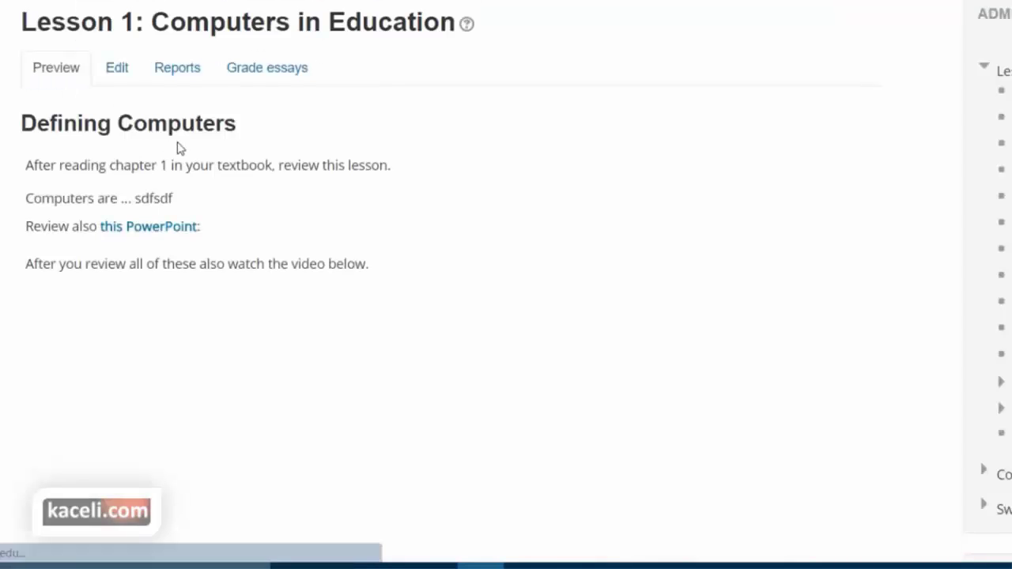
scroll(116, 245, down, 3)
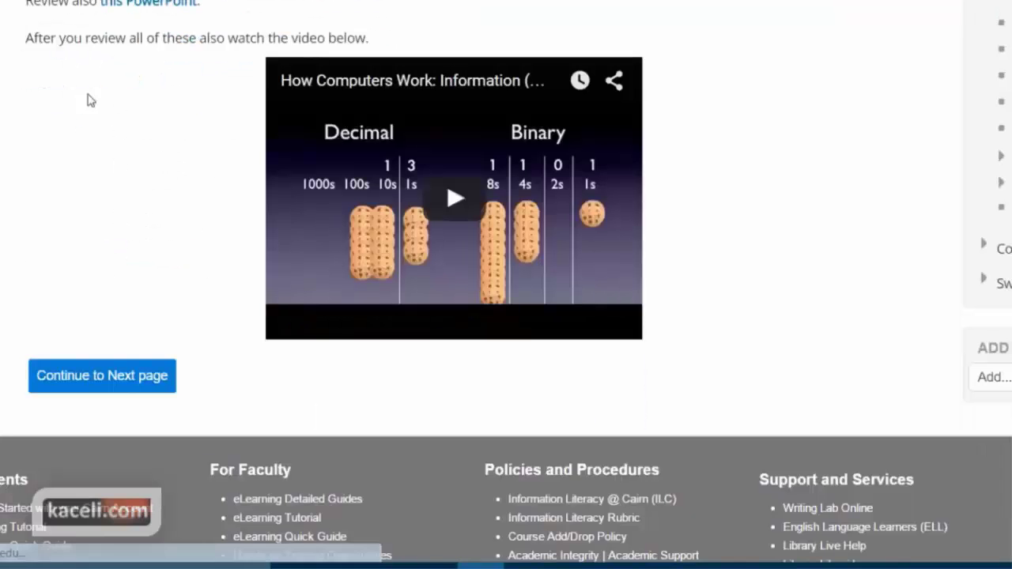
scroll(83, 102, up, 2)
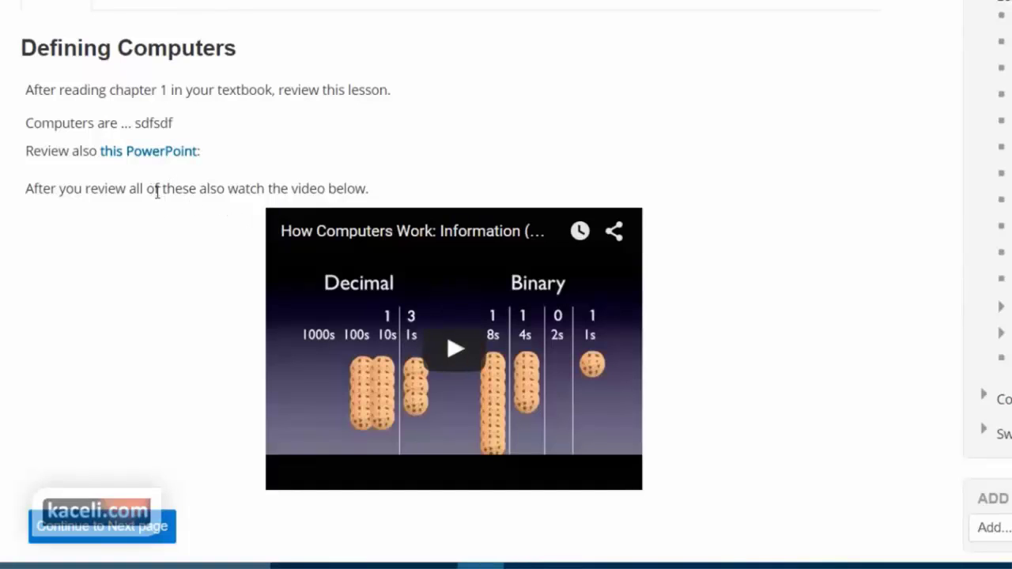
click(109, 535)
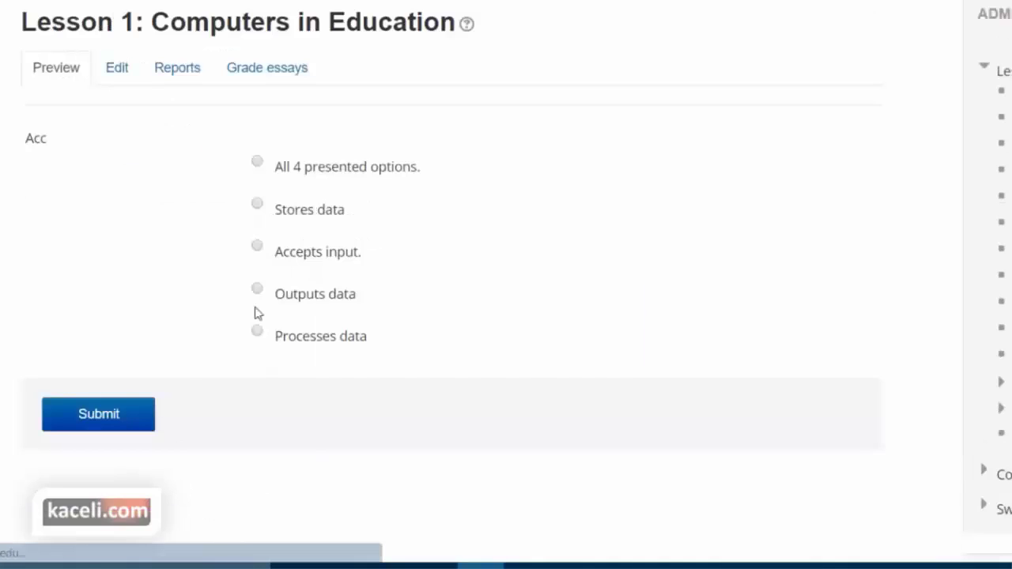
- Answer the multiple-choice question with "All 4 presented options." and the true/false question with "True", submitting both
click(258, 166)
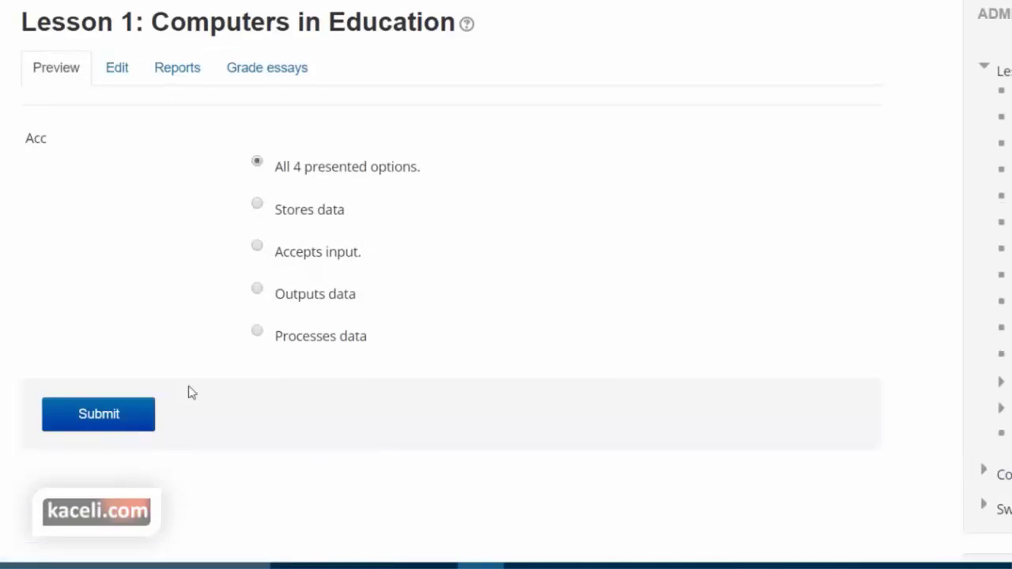
click(128, 430)
click(131, 431)
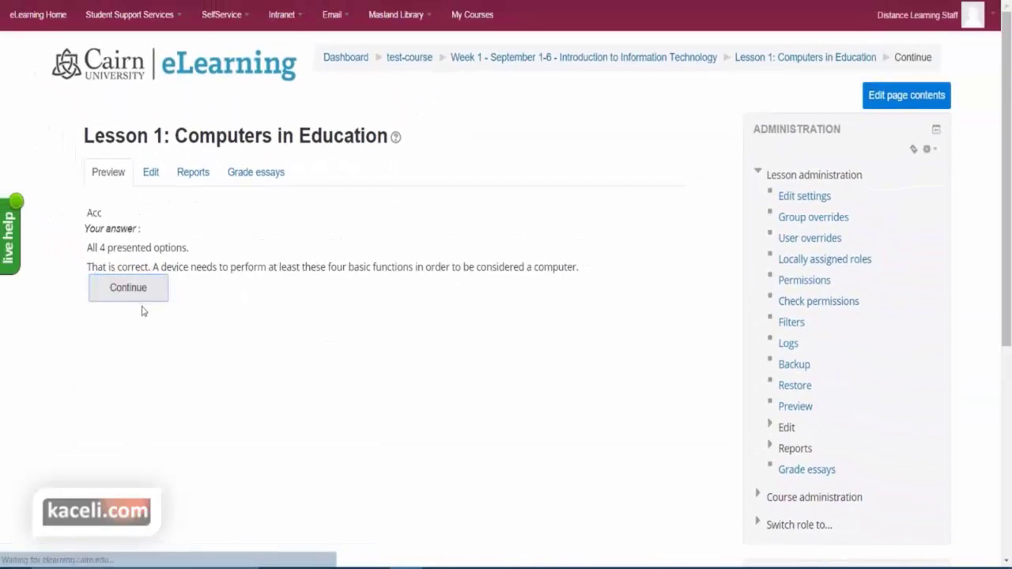
click(250, 249)
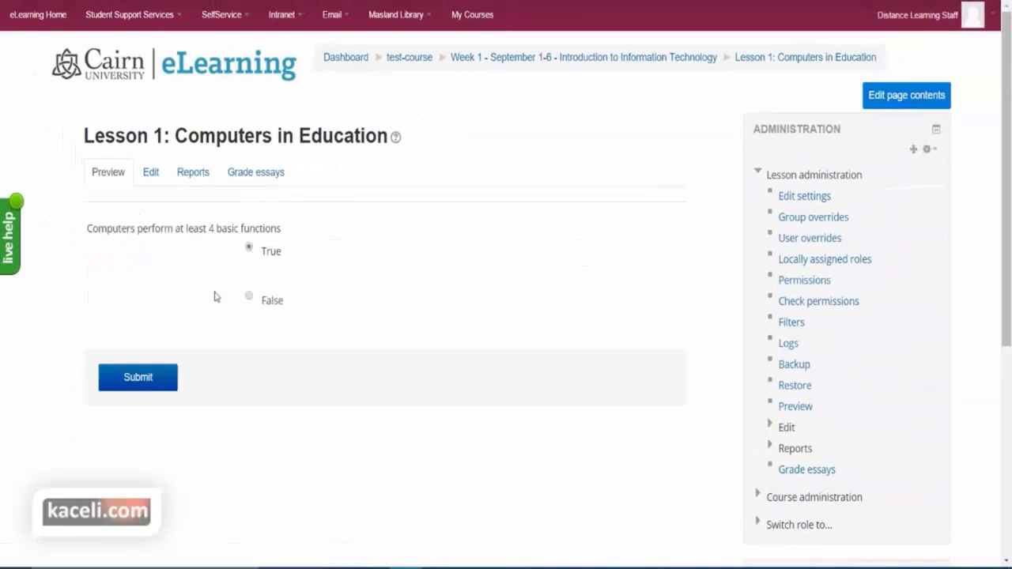
click(152, 383)
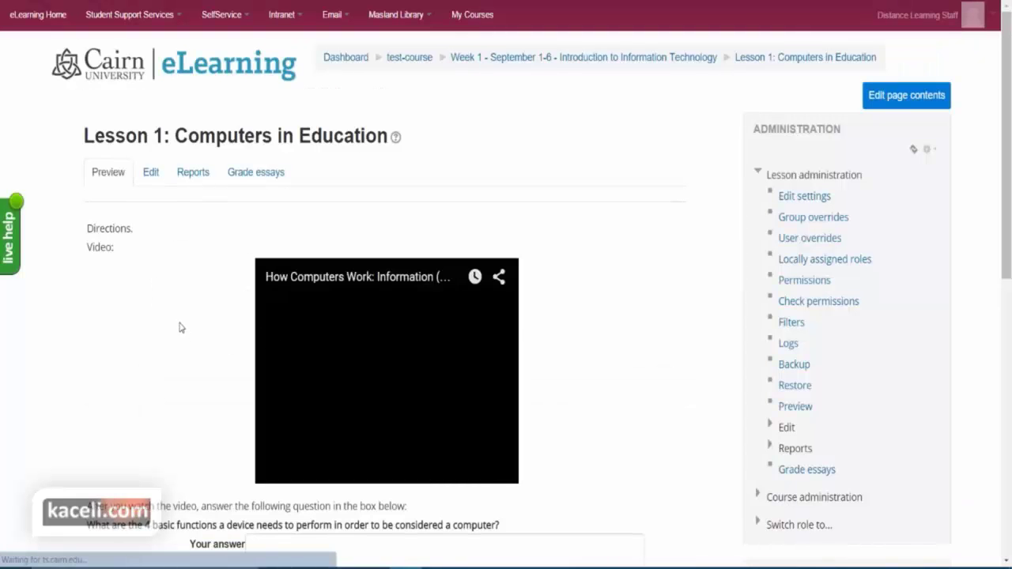
- Review the essay question about the 4 basic functions, enter "sdfsfdsfs" as the answer and submit it to finish the lesson preview
scroll(181, 328, down, 2)
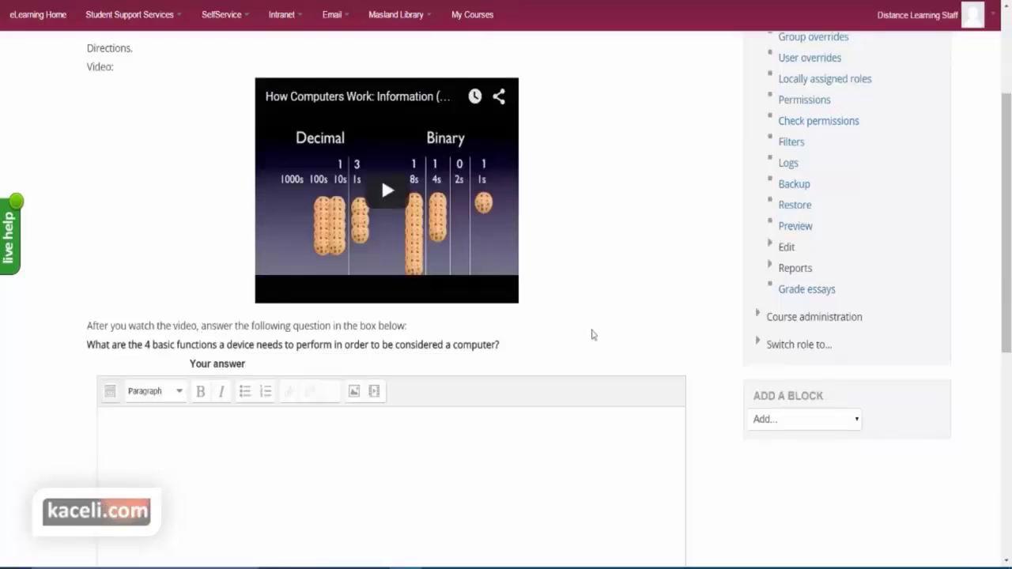
drag(506, 355, 229, 103)
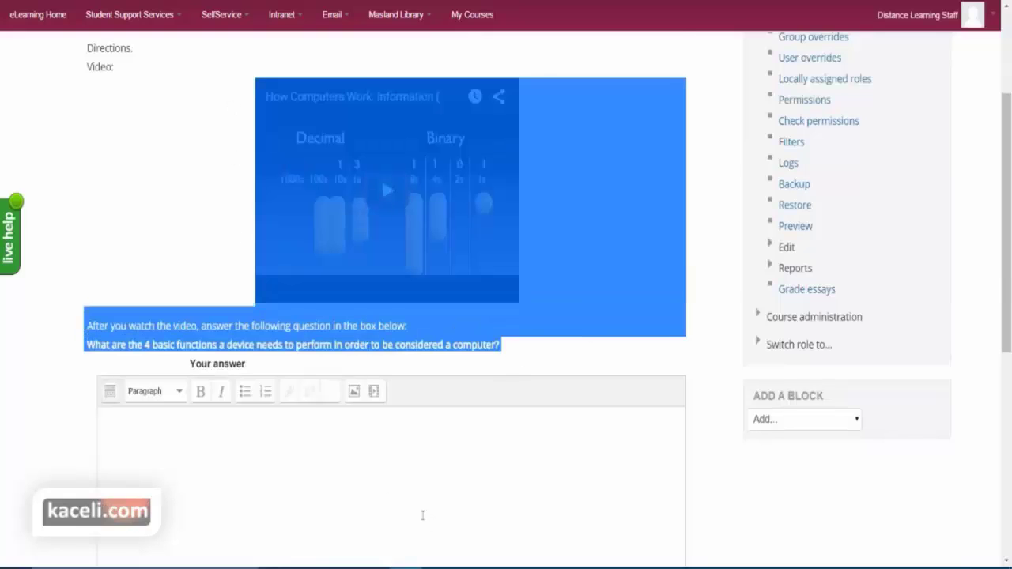
scroll(422, 515, down, 2)
click(256, 389)
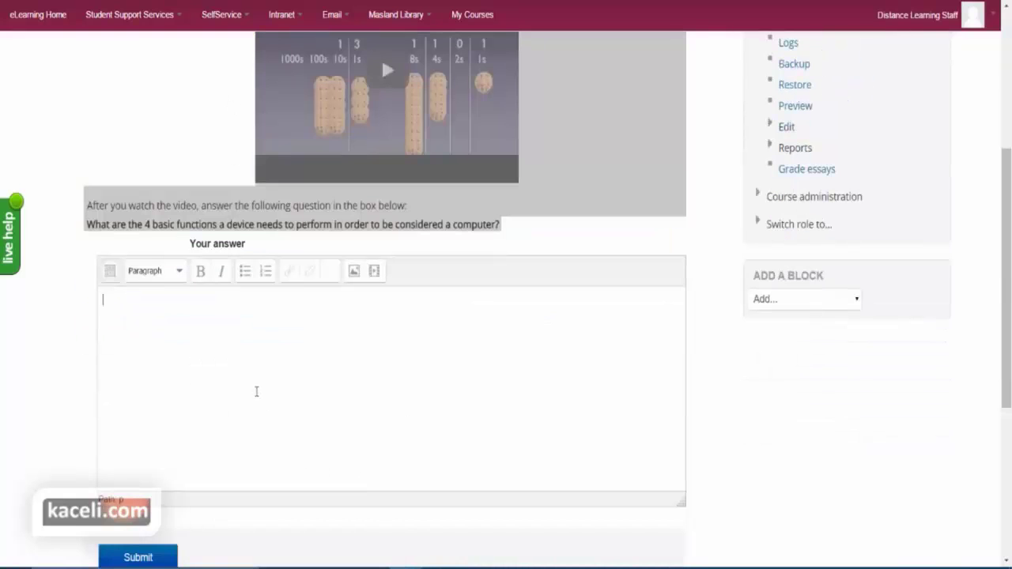
text(sdfsfdsfs)
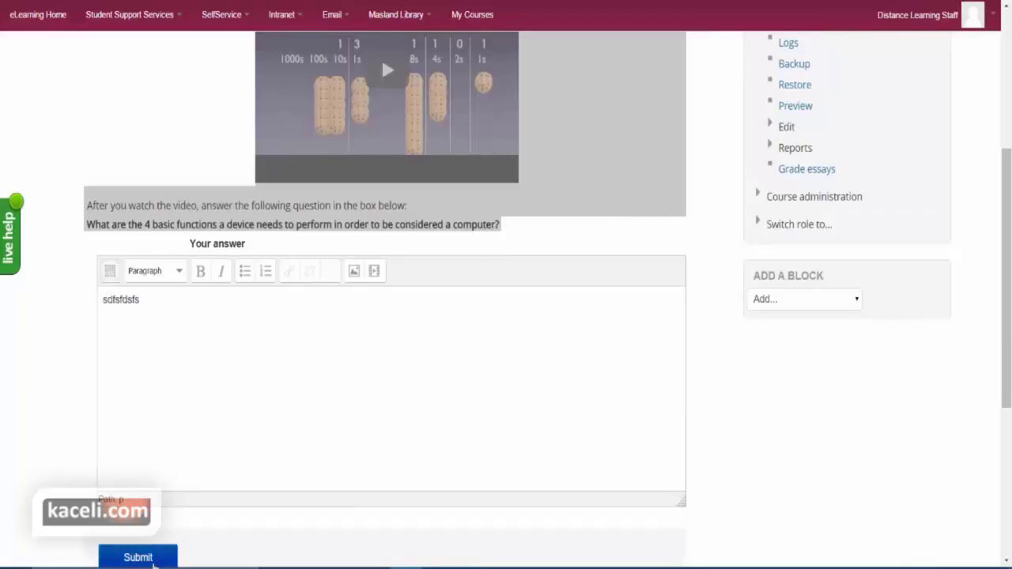
click(151, 562)
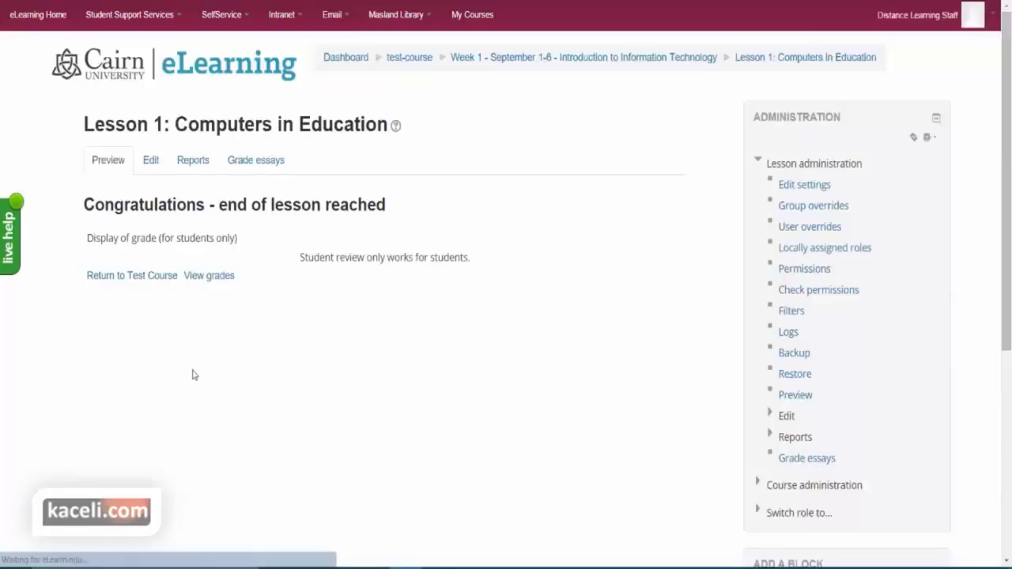
click(115, 162)
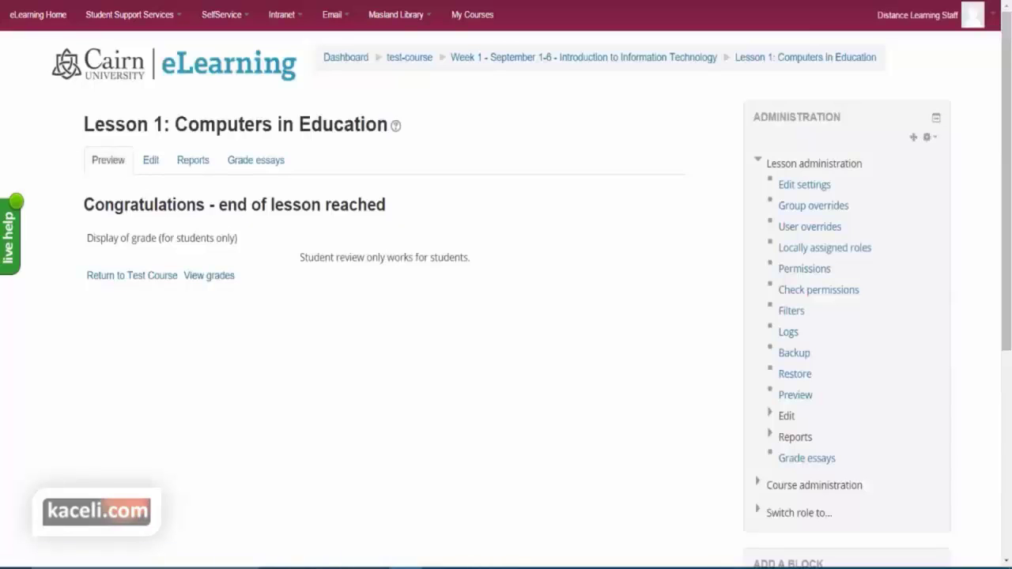